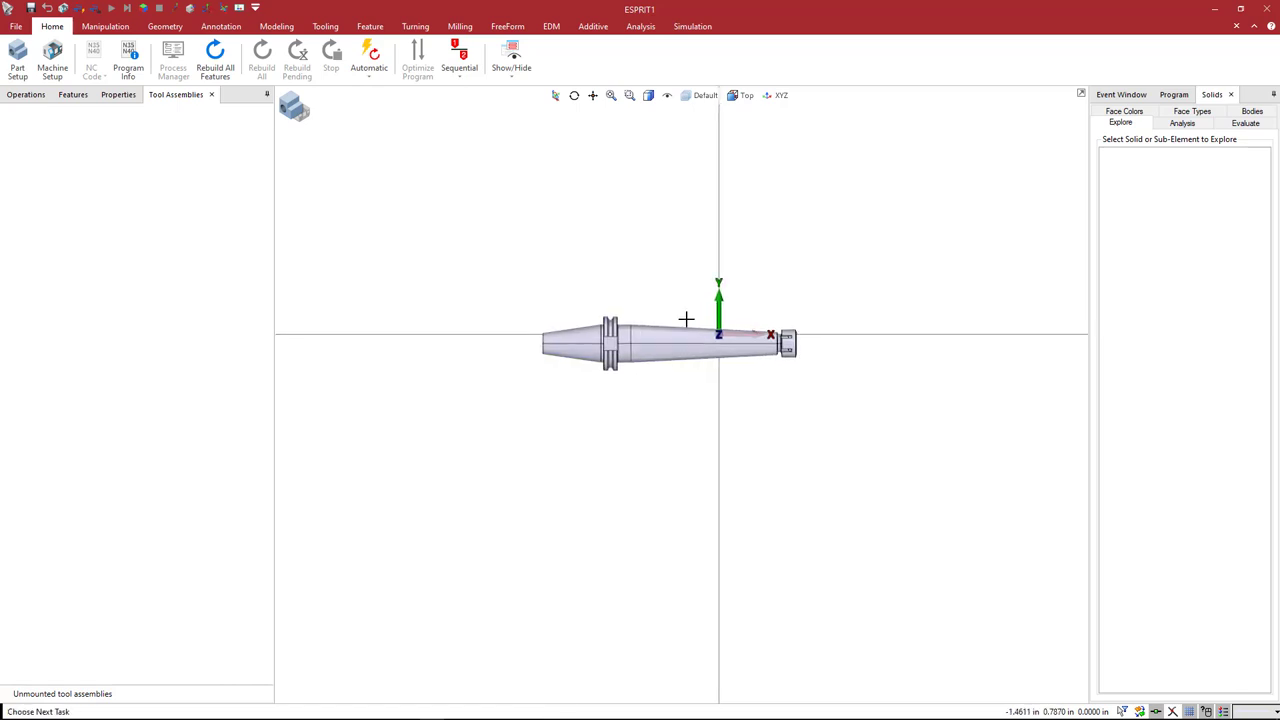
Zoom in on the tapered CAT40 tool holder model.
scroll(686, 318, "up", 3)
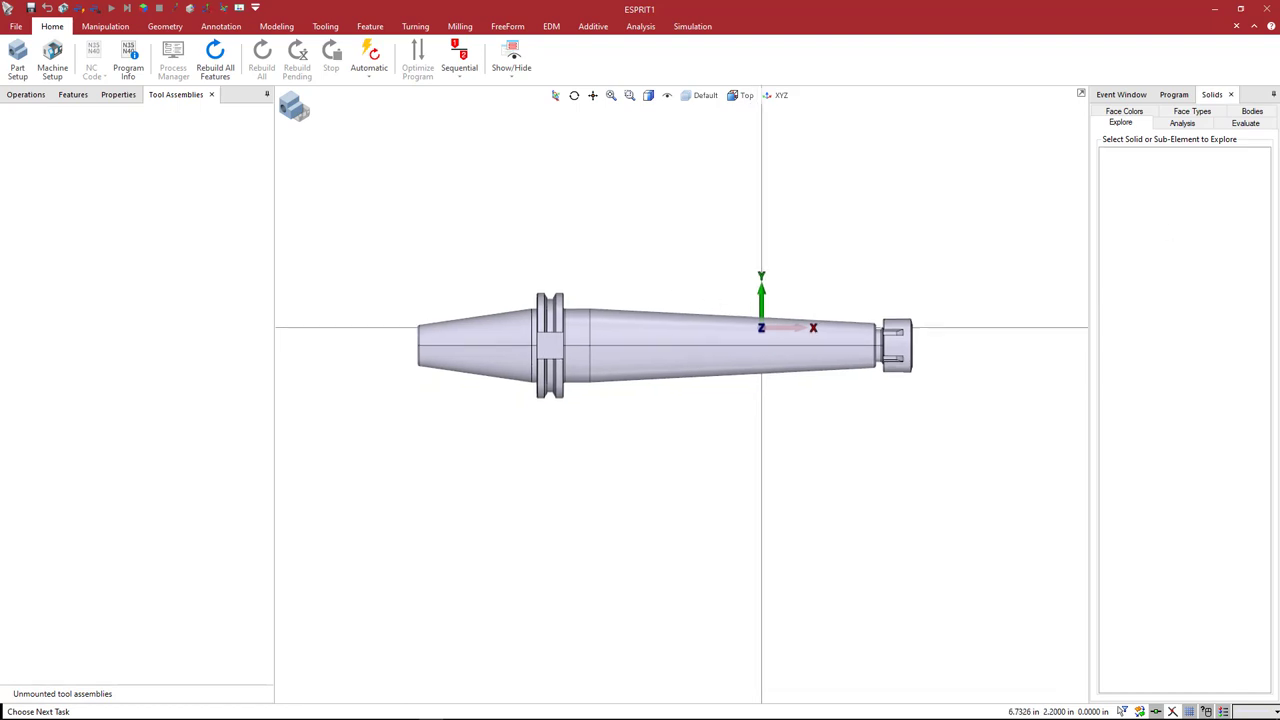
Maximize the Lyndex-Nikken browser and open the CAT40 ER11 Collet Chuck w/ID Chip Hole page (C4007-0011-2.50).
key("alt+Tab")
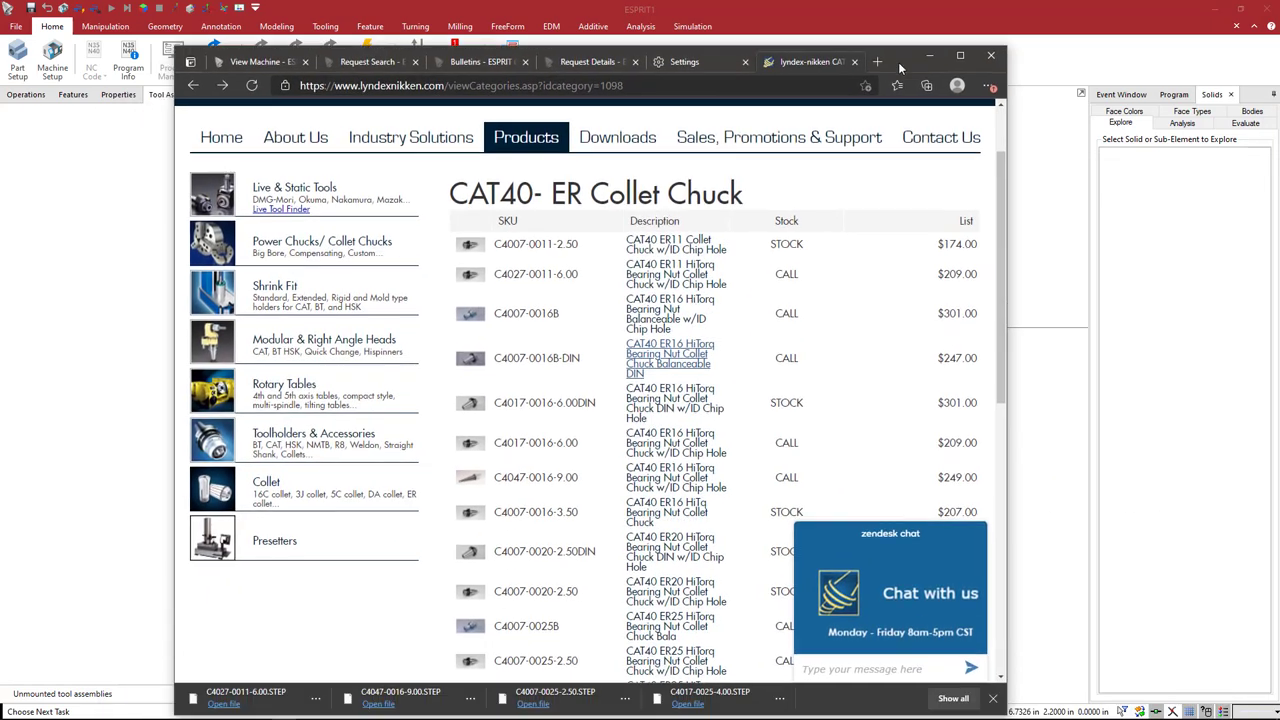
double_click(901, 48)
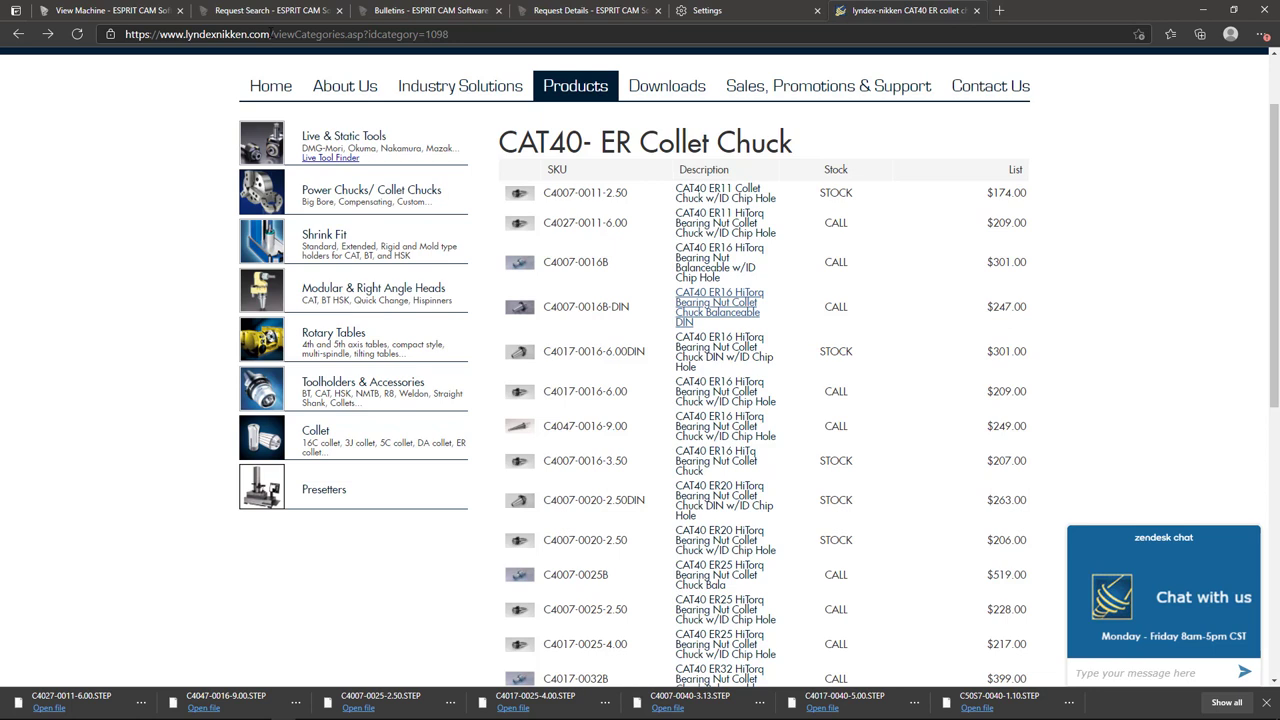
left_click_drag(270, 36, 118, 52)
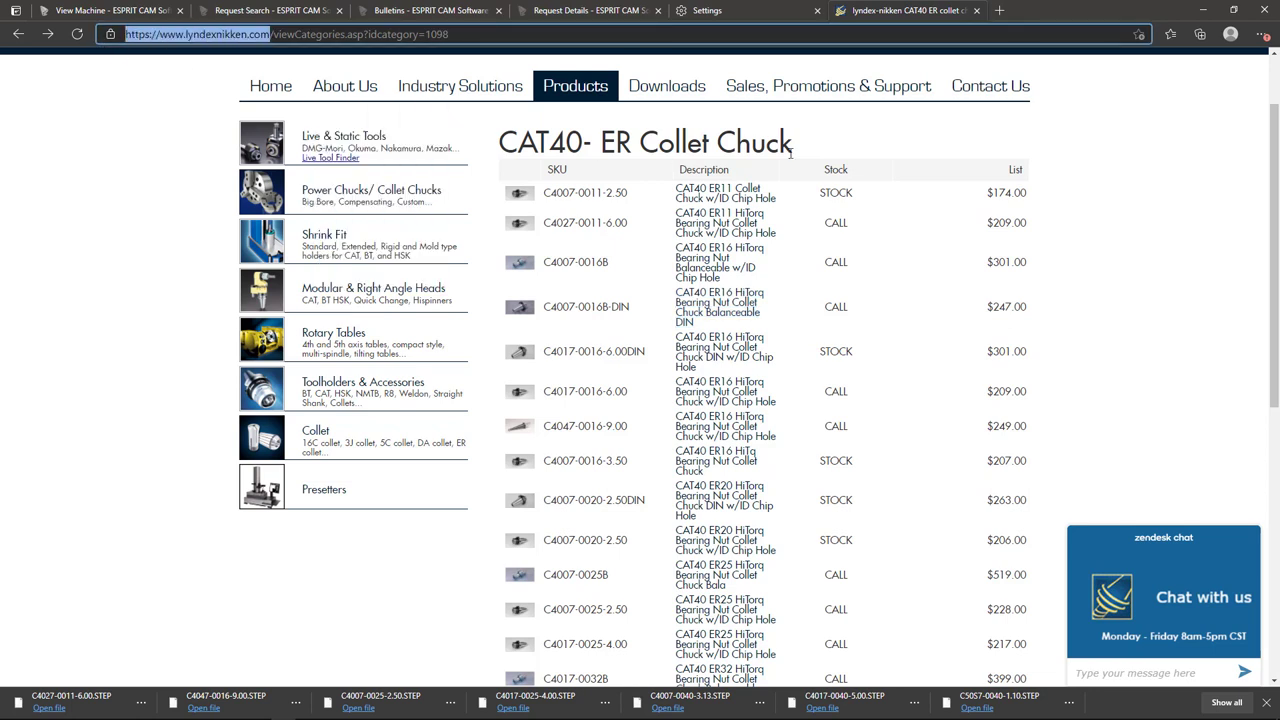
left_click(1077, 148)
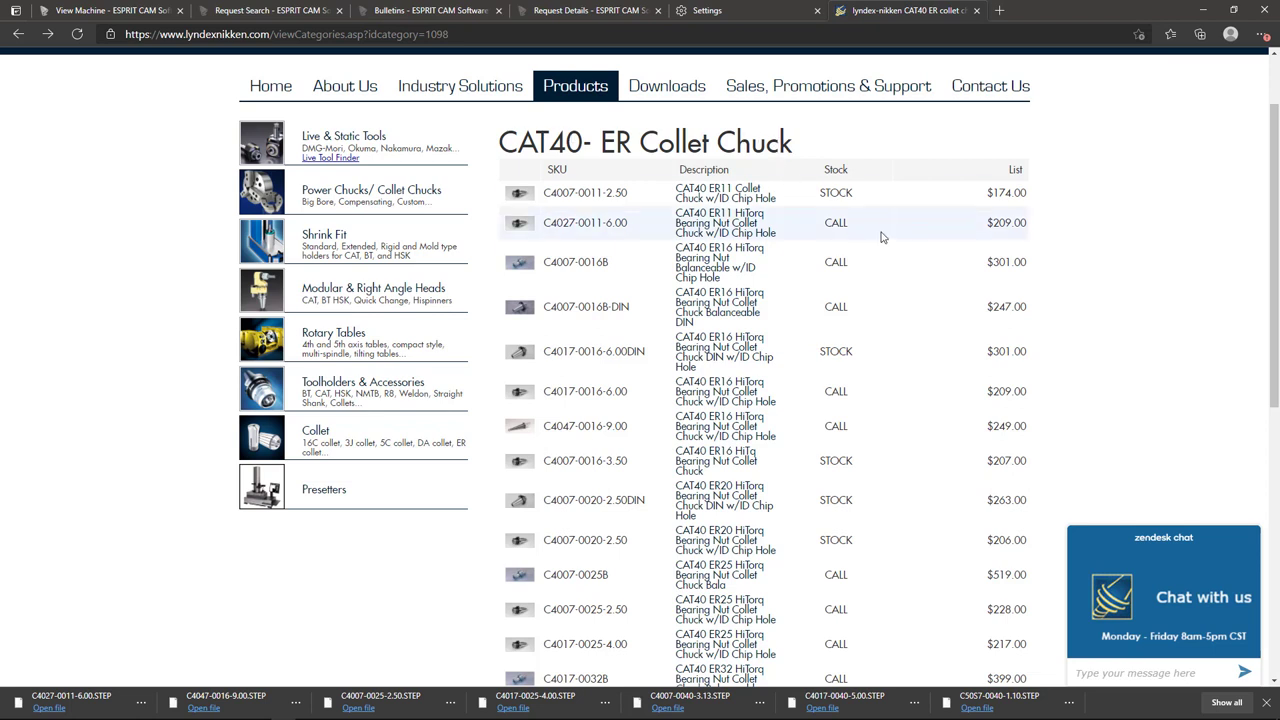
left_click(726, 197)
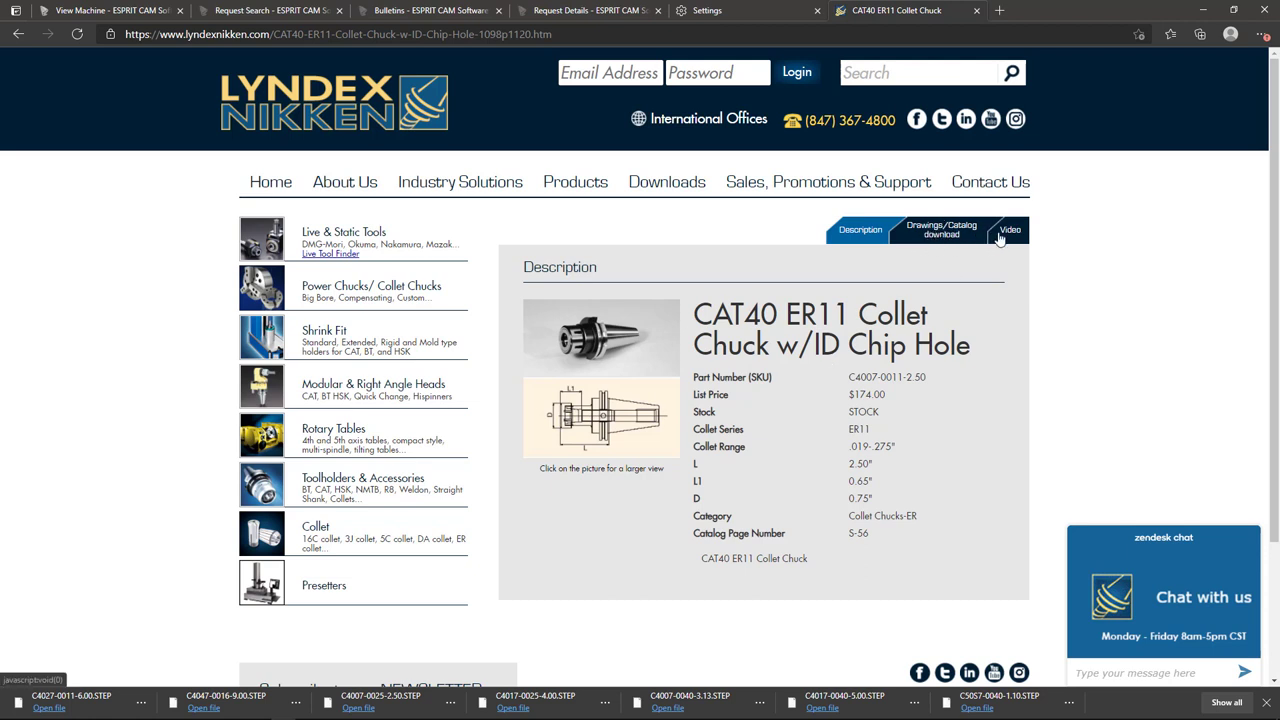
Review the ER11 chuck's Drawings/Catalog downloads and Description specs, then minimize the browser.
left_click(939, 236)
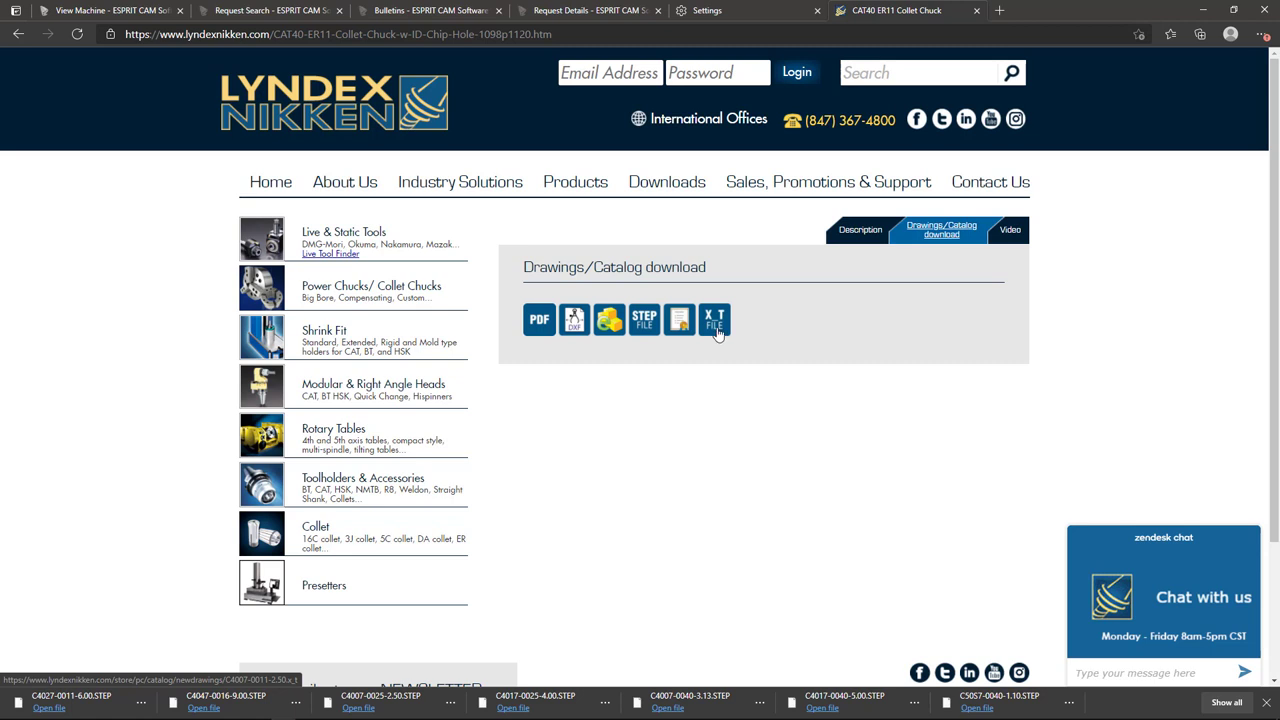
left_click(864, 239)
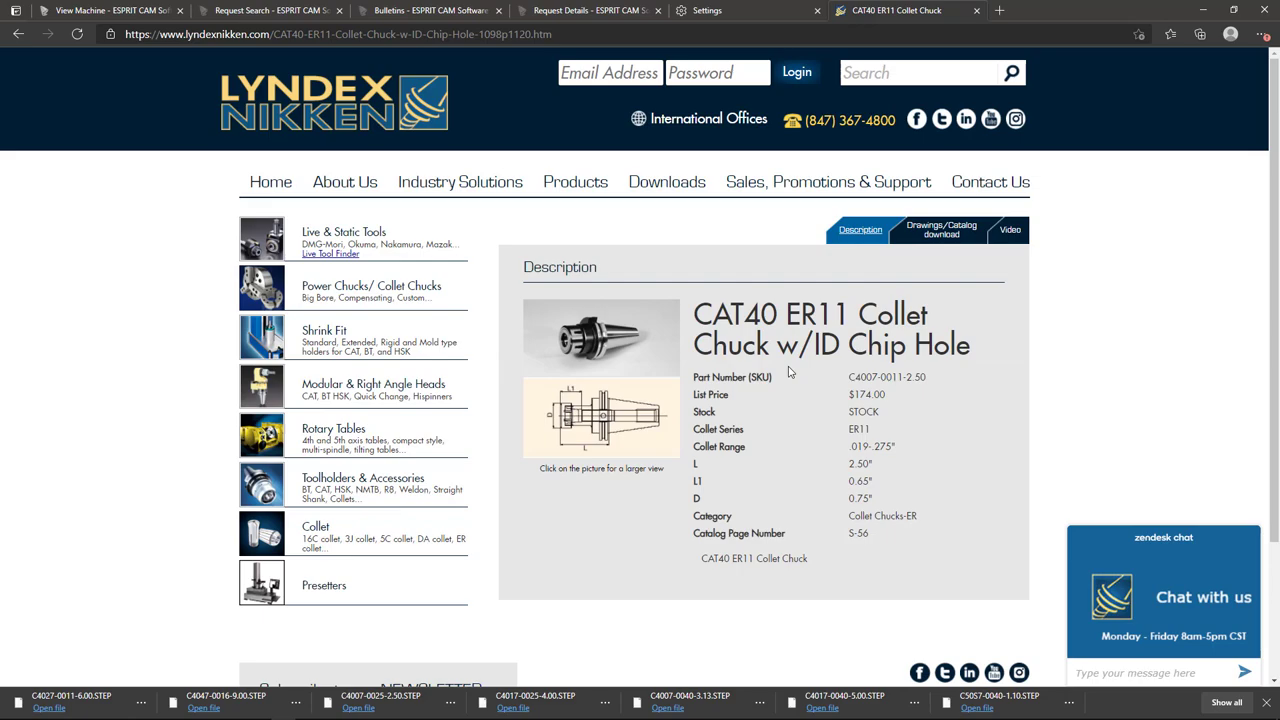
left_click(1203, 10)
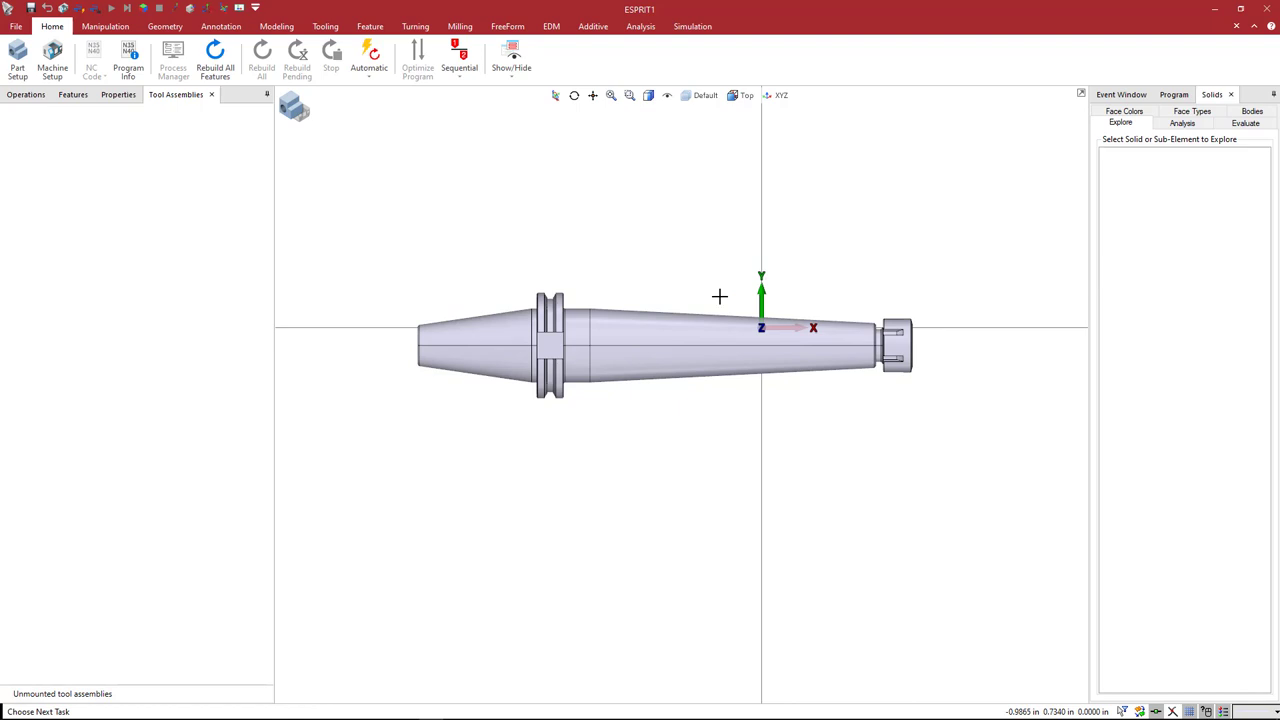
Pan, orbit and zoom around the holder's flange and inspect the taper cone face's details.
middle_click_drag(720, 296, 727, 334)
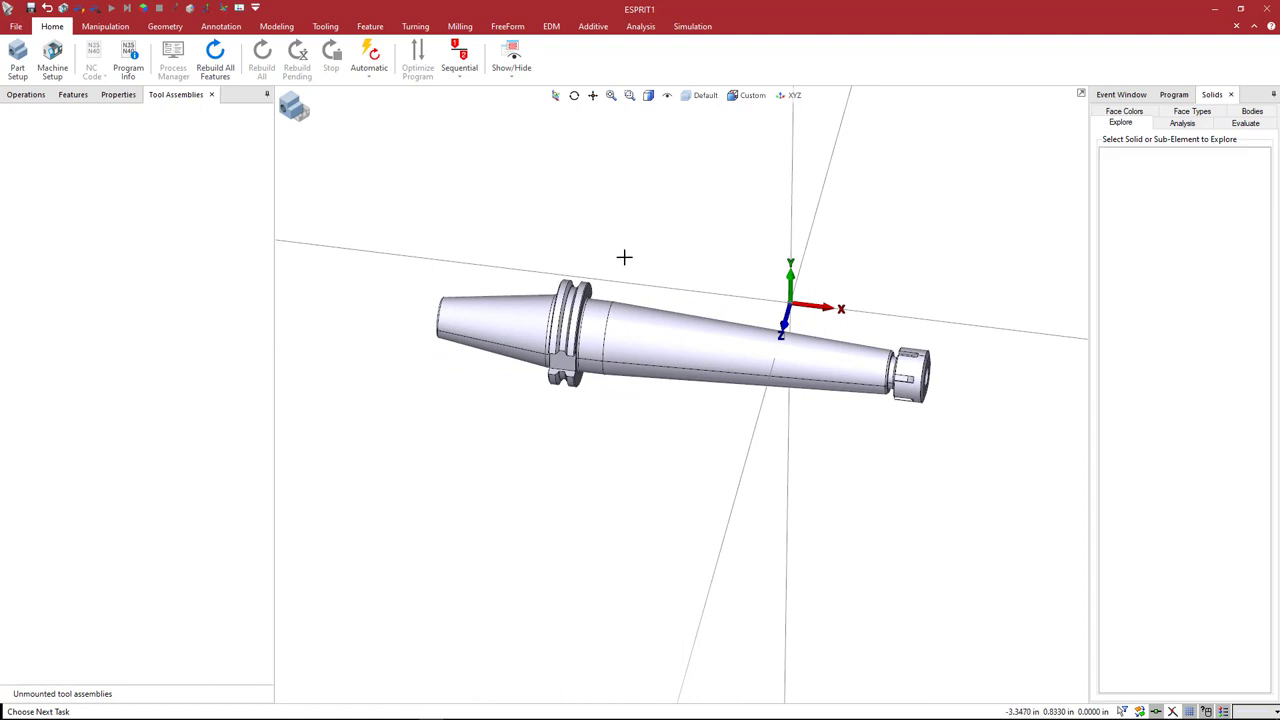
middle_click_drag(729, 323, 711, 260)
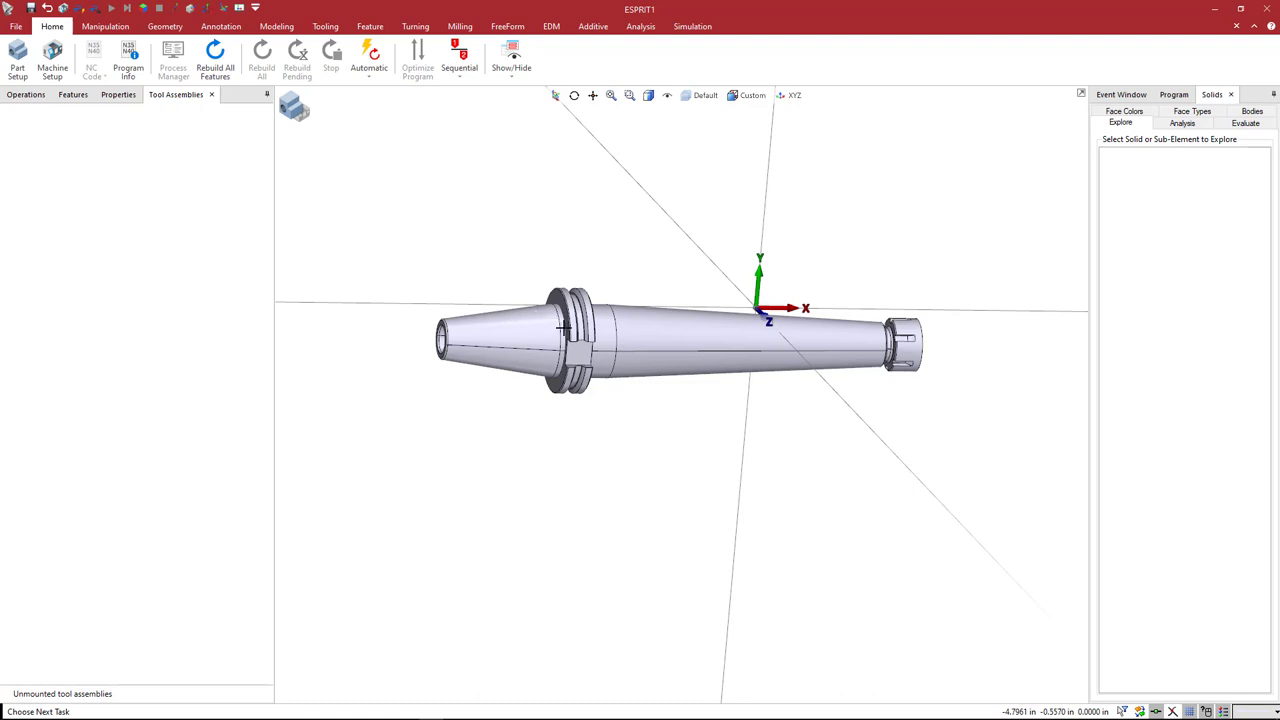
scroll(560, 345, "up", 2)
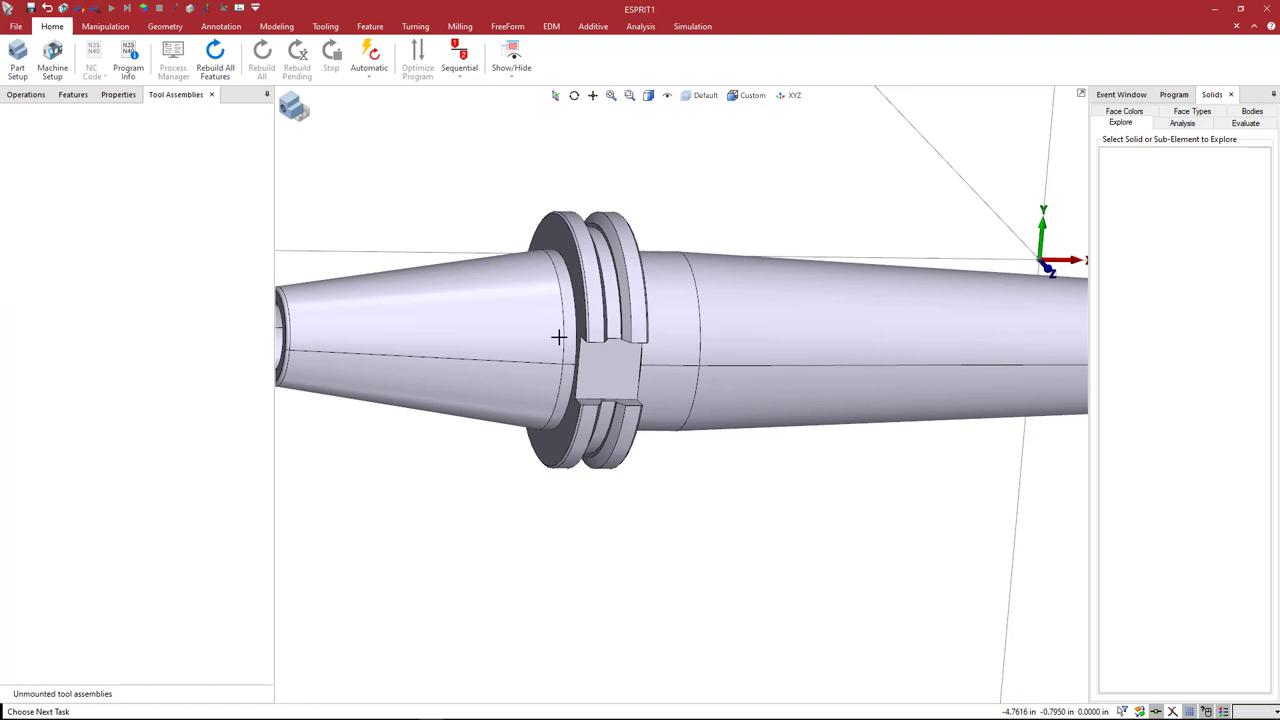
left_click(562, 306)
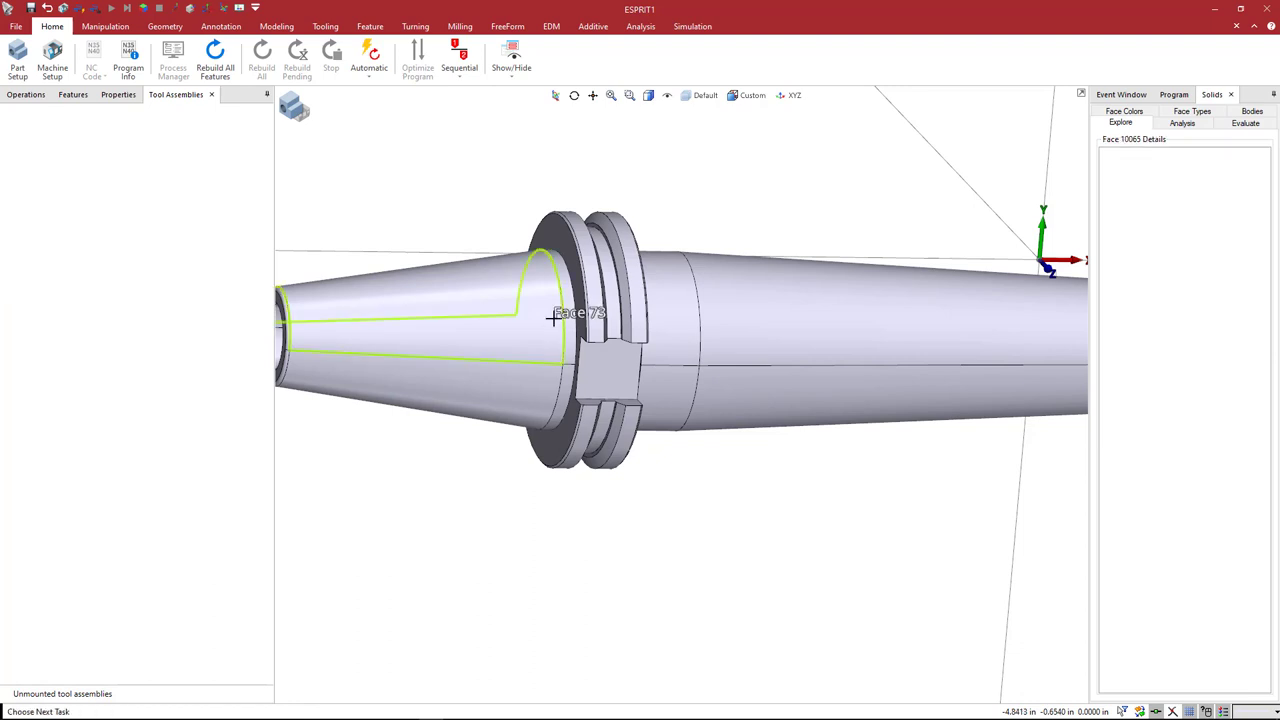
left_click(727, 184)
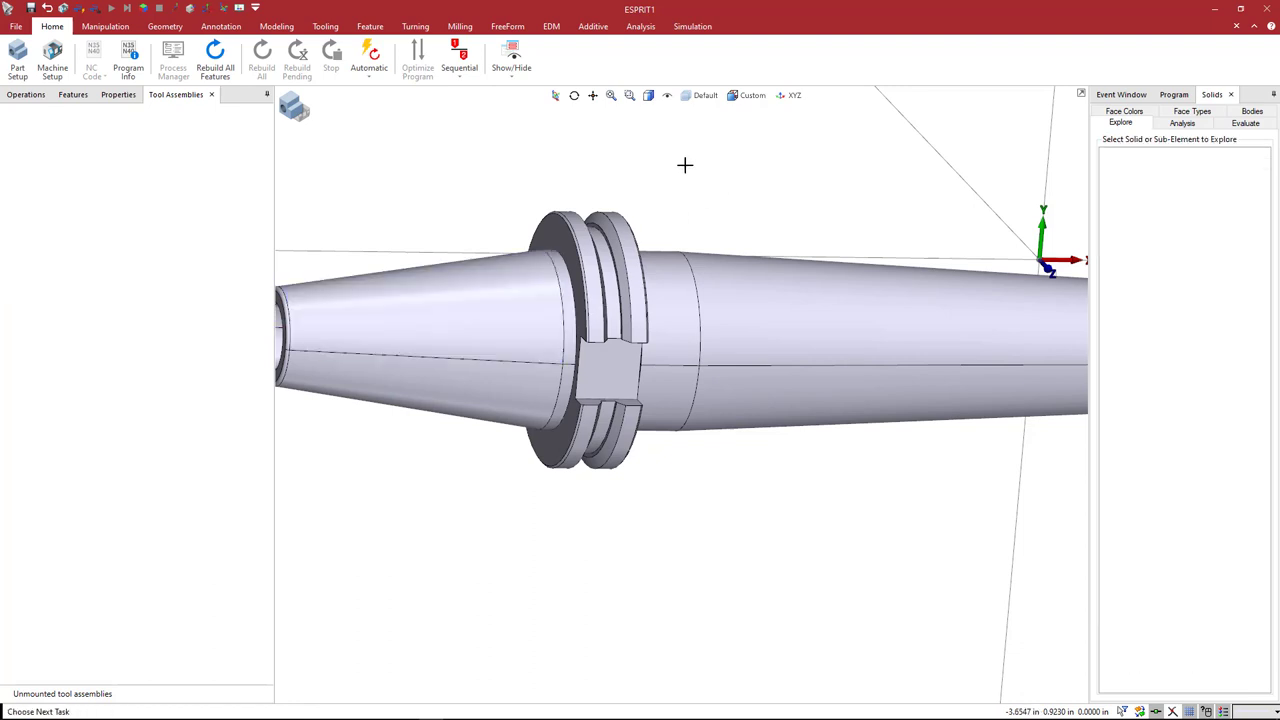
middle_click_drag(694, 171, 687, 188)
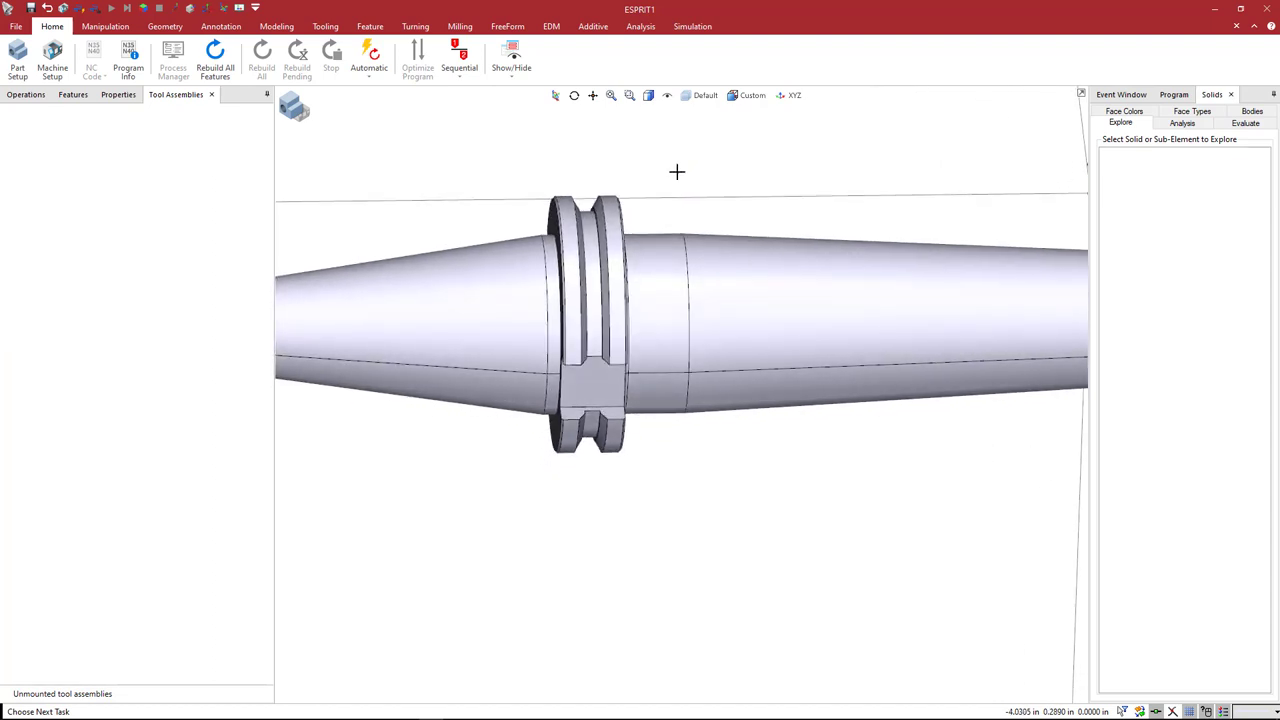
Switch the holder to wireframe and move the origin to the flange circle's centre.
left_click(648, 96)
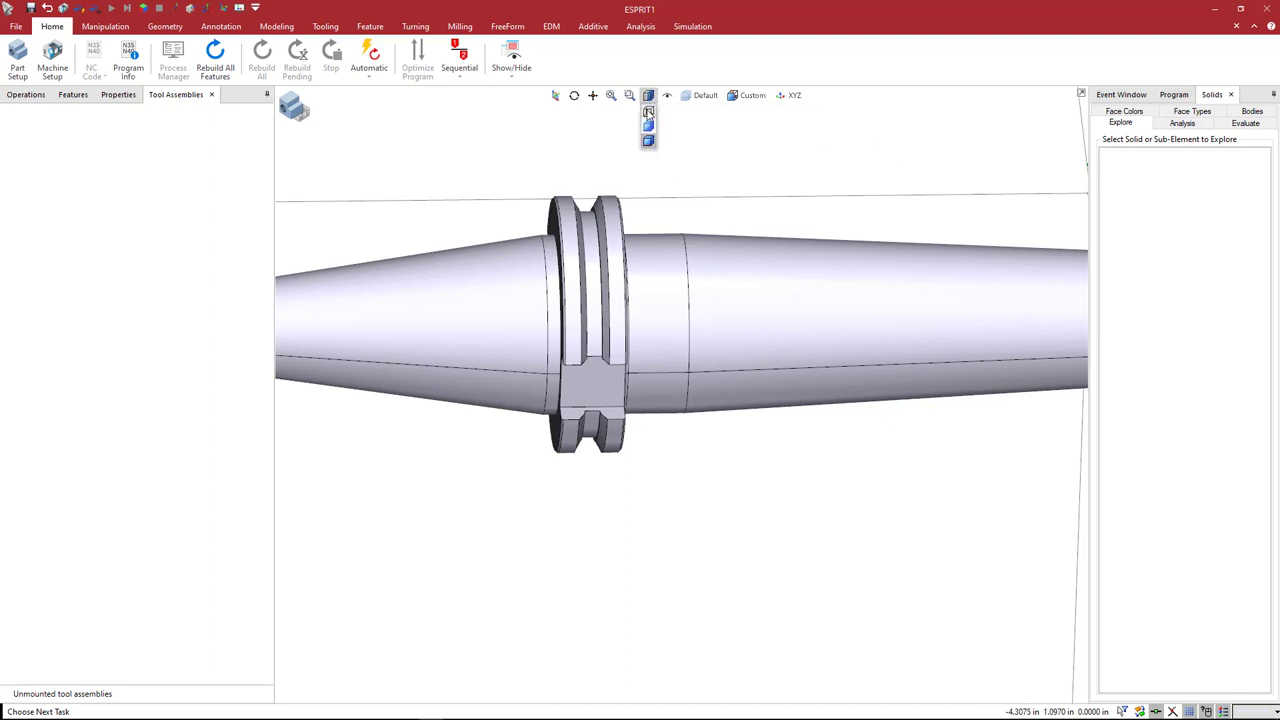
left_click(648, 112)
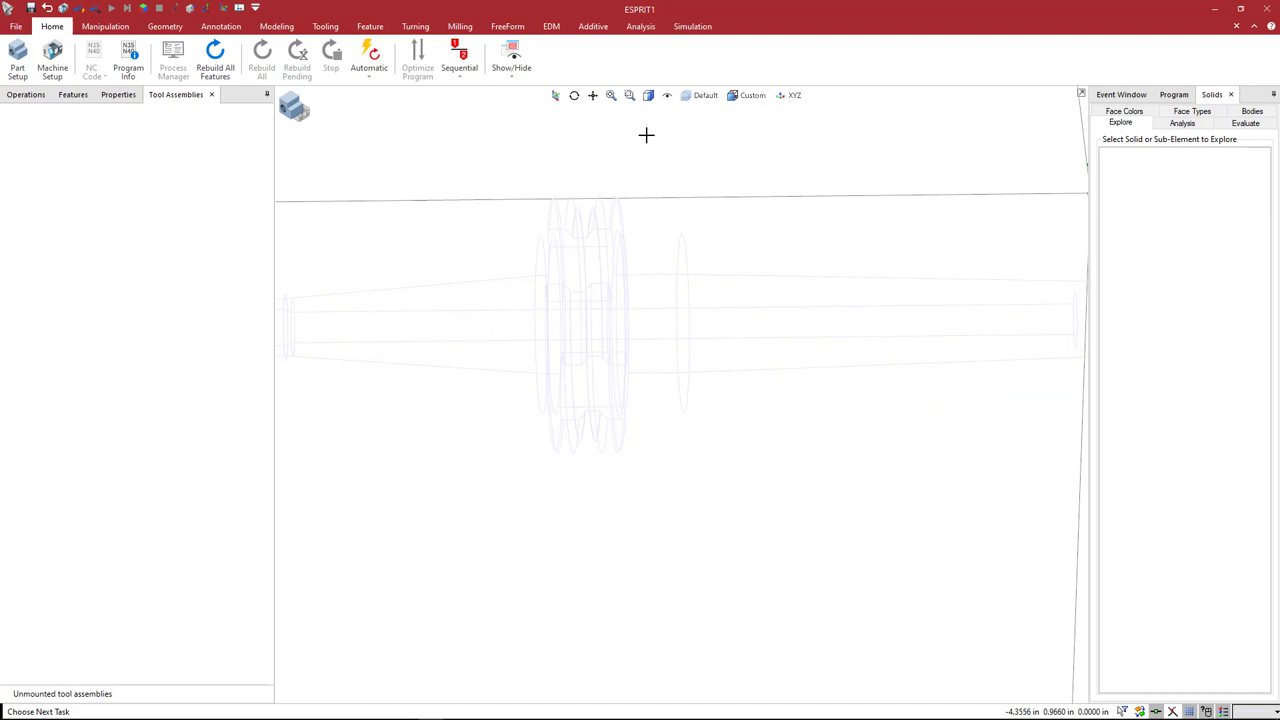
scroll(549, 290, "up", 2)
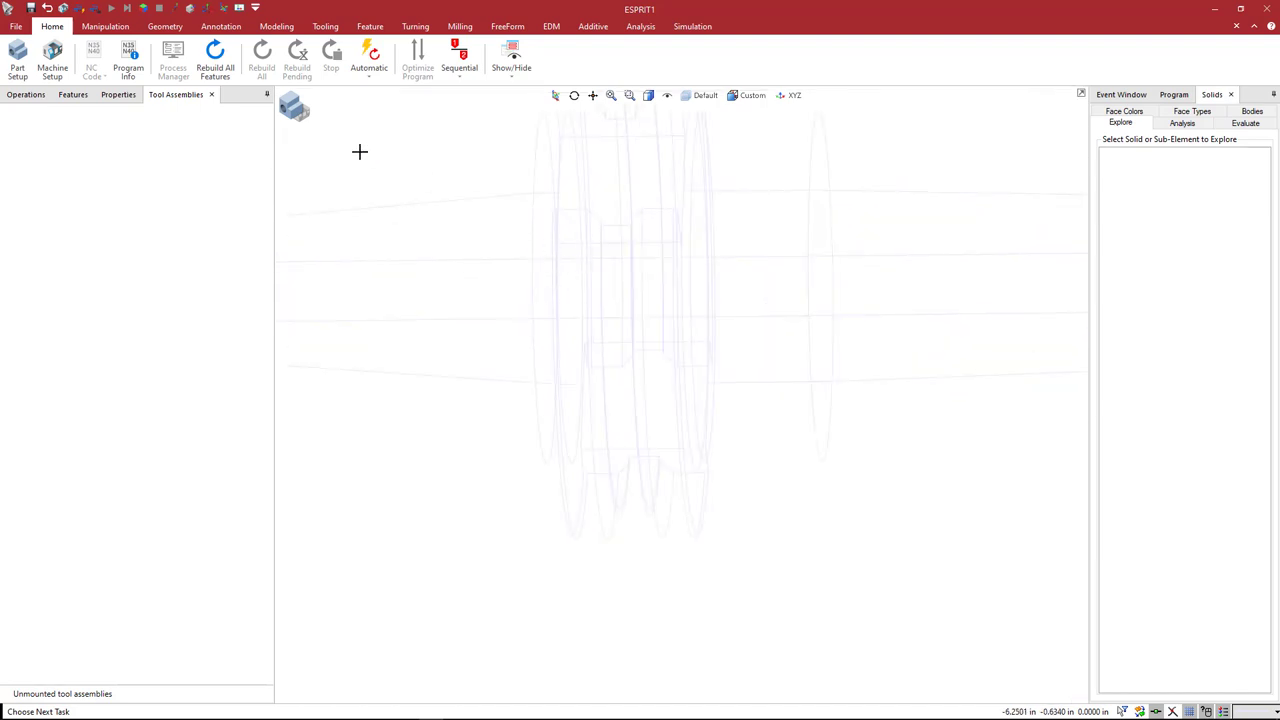
left_click(118, 28)
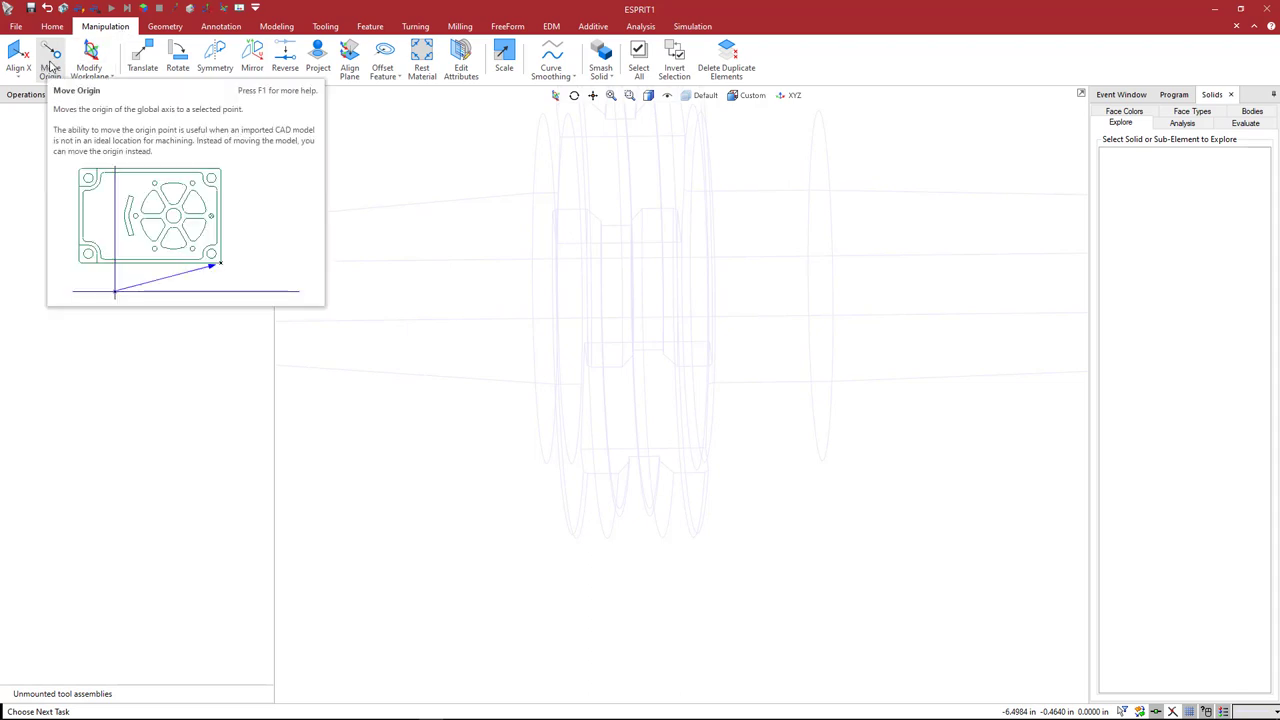
left_click(50, 66)
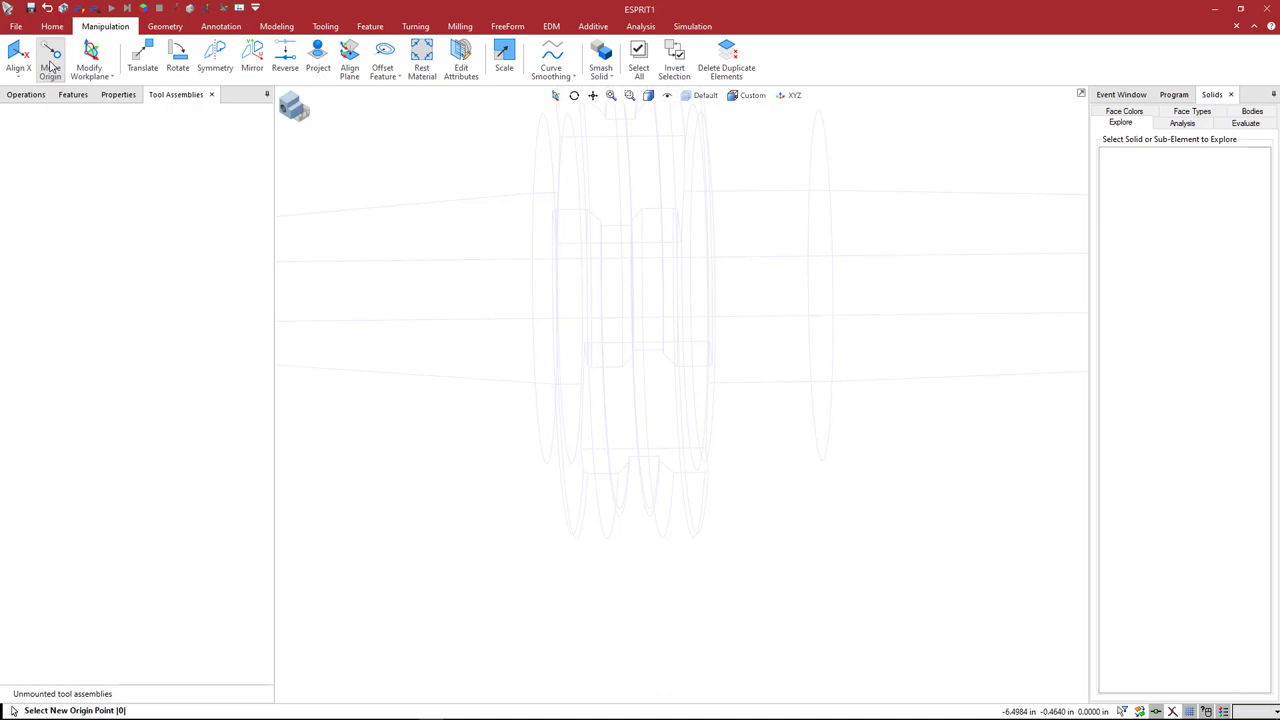
left_click(543, 290)
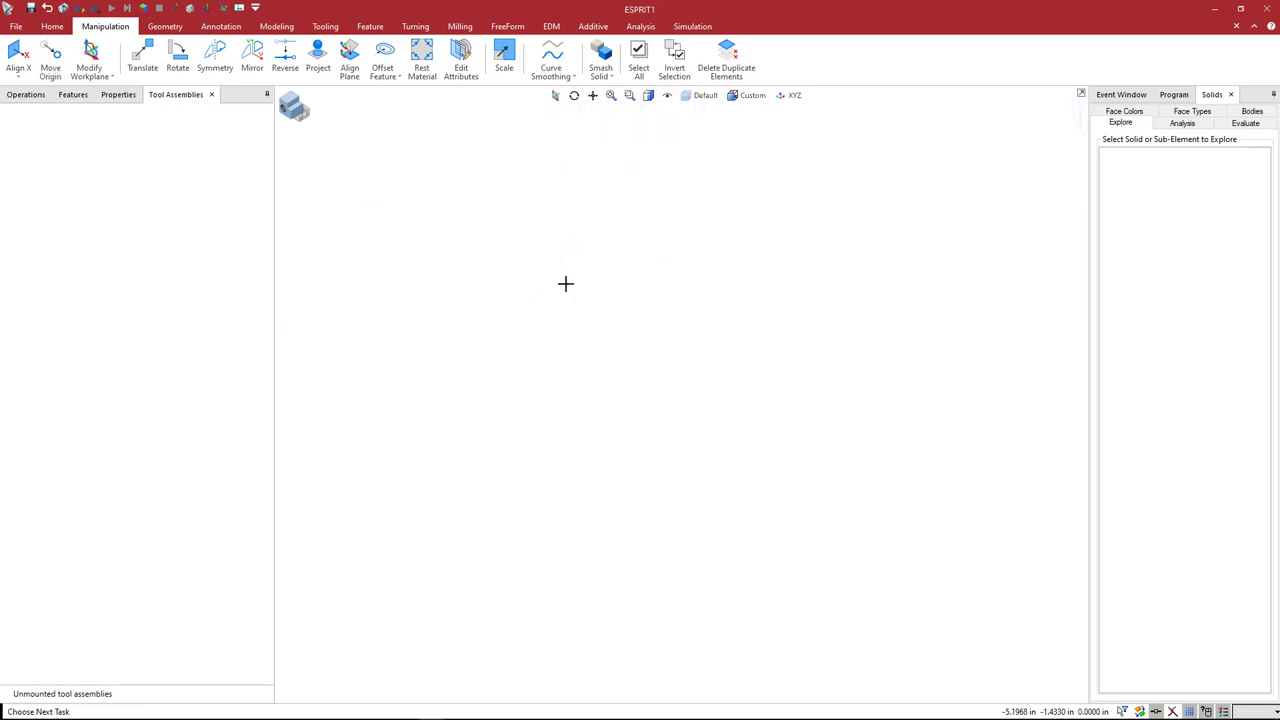
left_click(648, 96)
Return the holder to shaded display and orbit around it to confirm the axes sit at the flange centre.
left_click(648, 141)
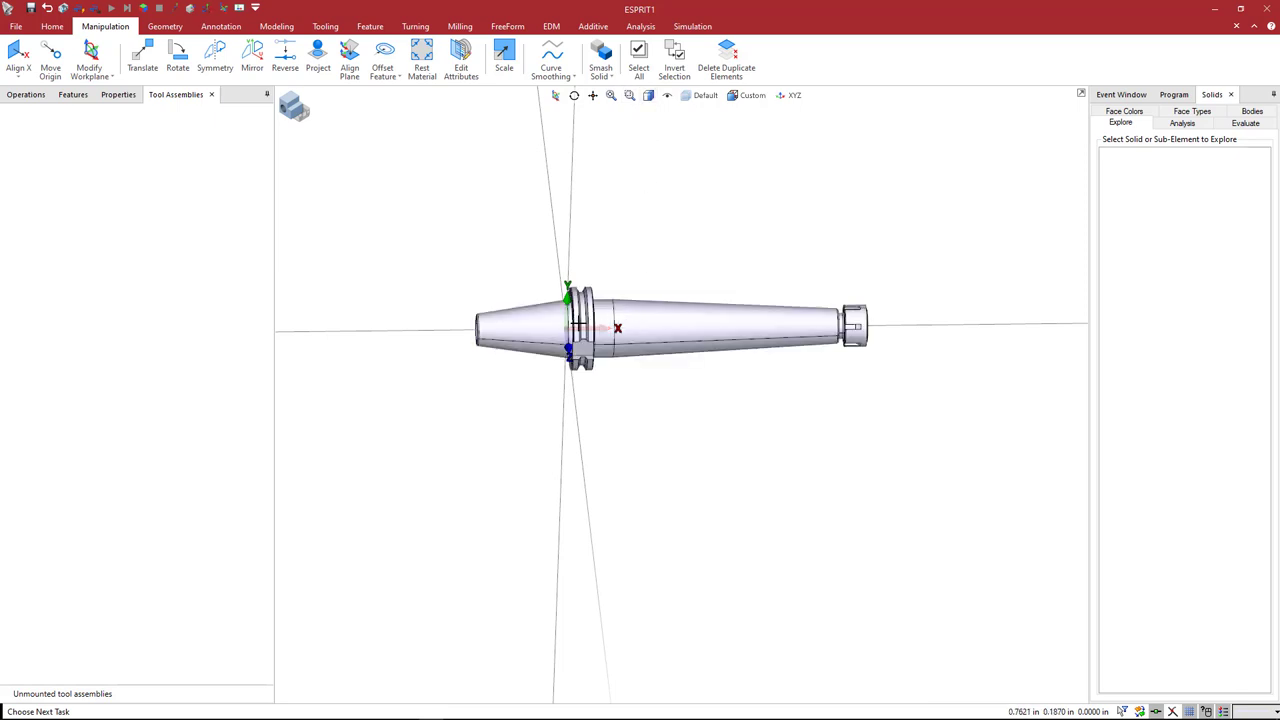
scroll(577, 325, "up", 5)
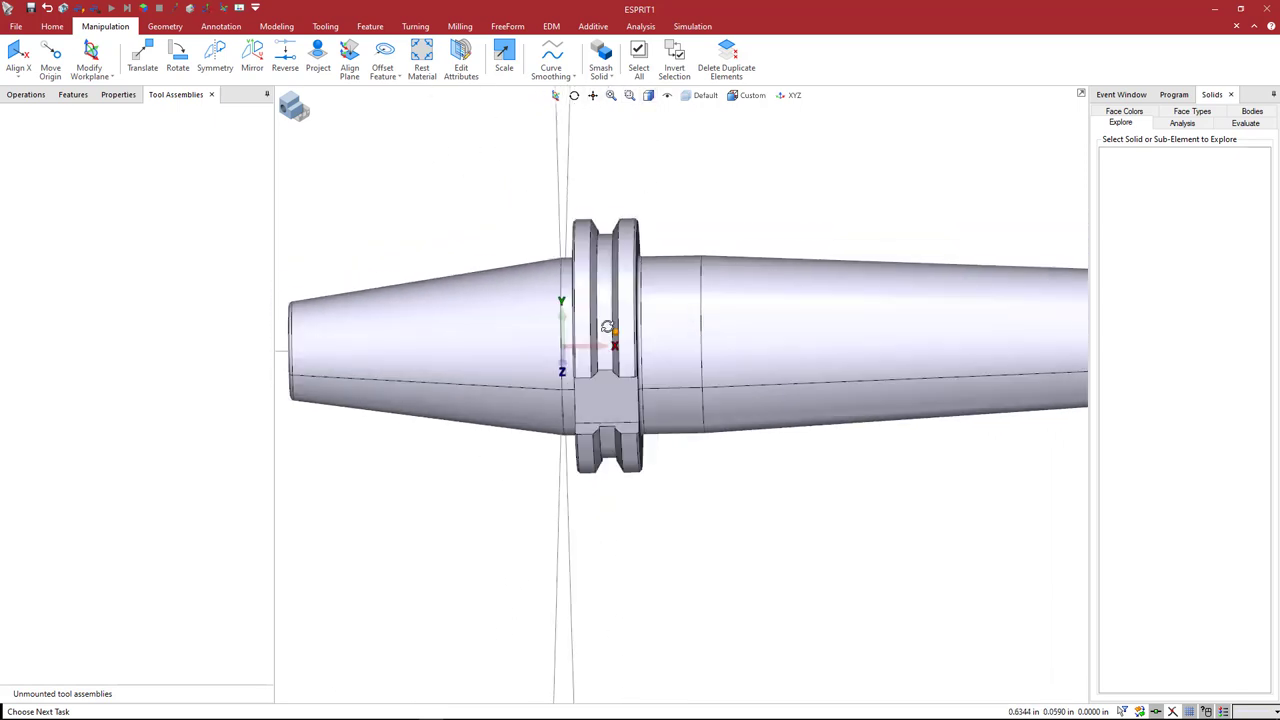
mouse_move(607, 327)
middle_mouse_down()
mouse_move(634, 311)
mouse_move(595, 337)
middle_mouse_up()
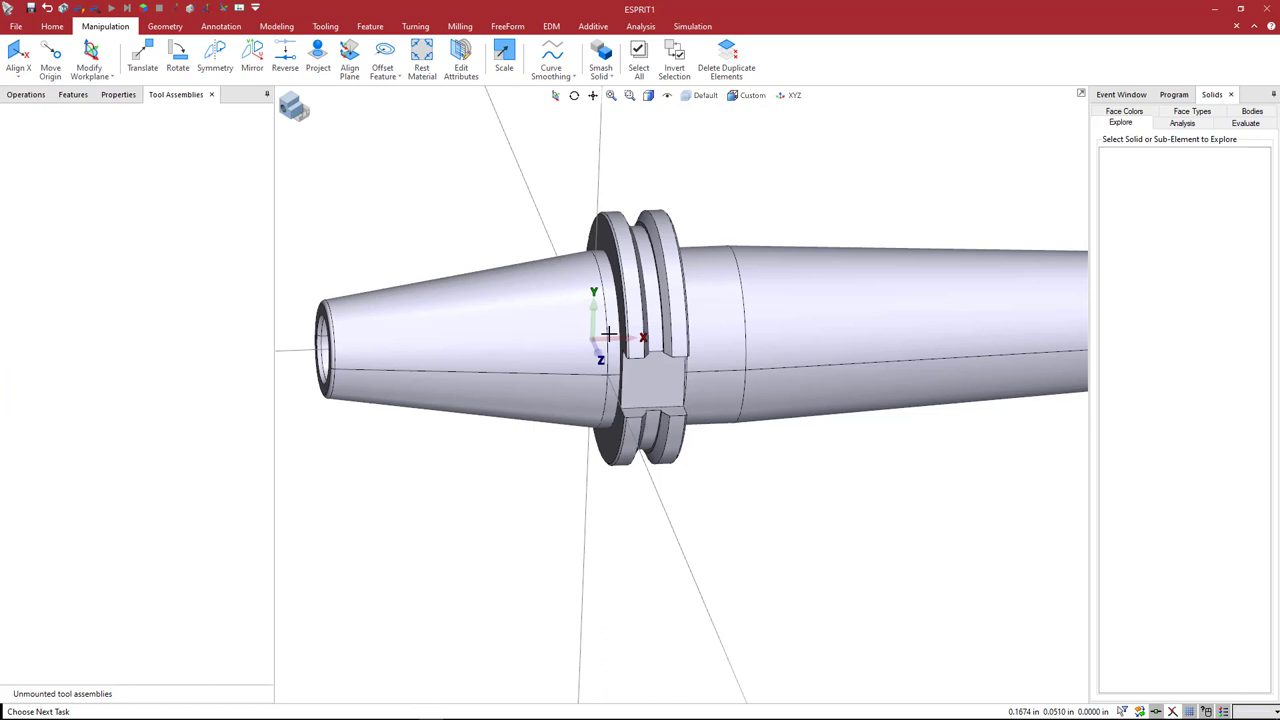
scroll(593, 333, "down", 4)
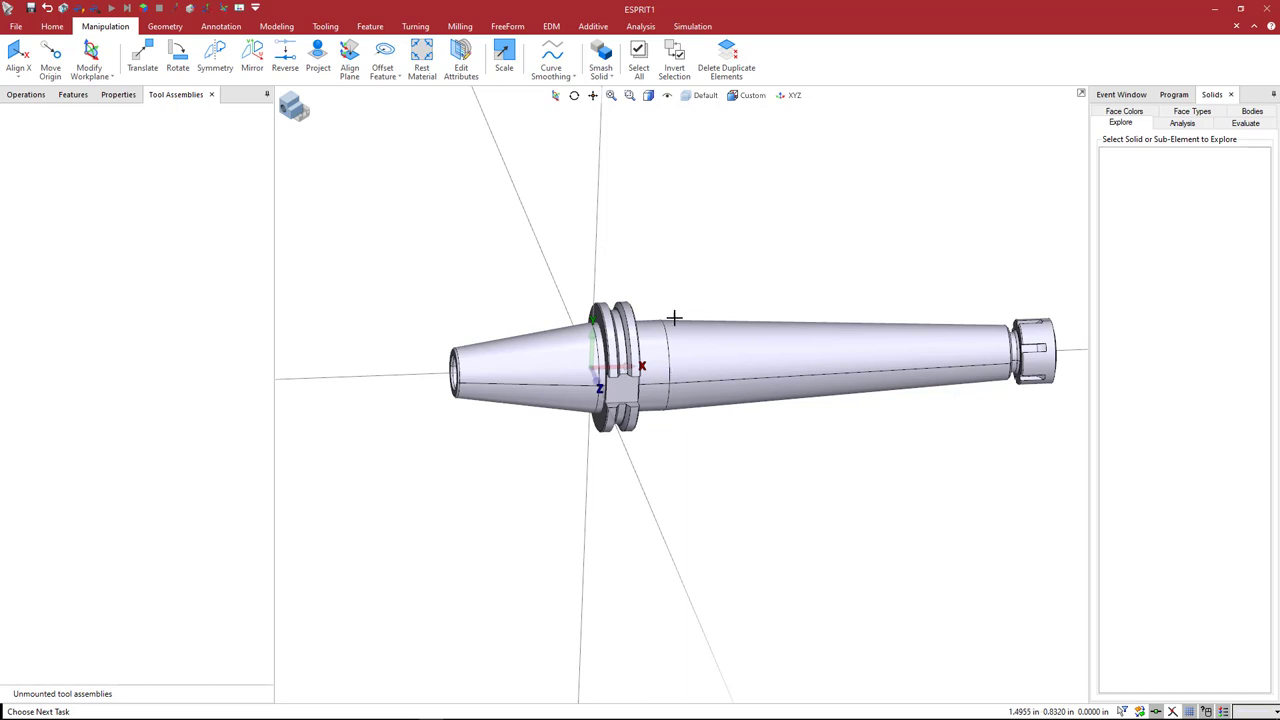
middle_click_drag(691, 351, 717, 260)
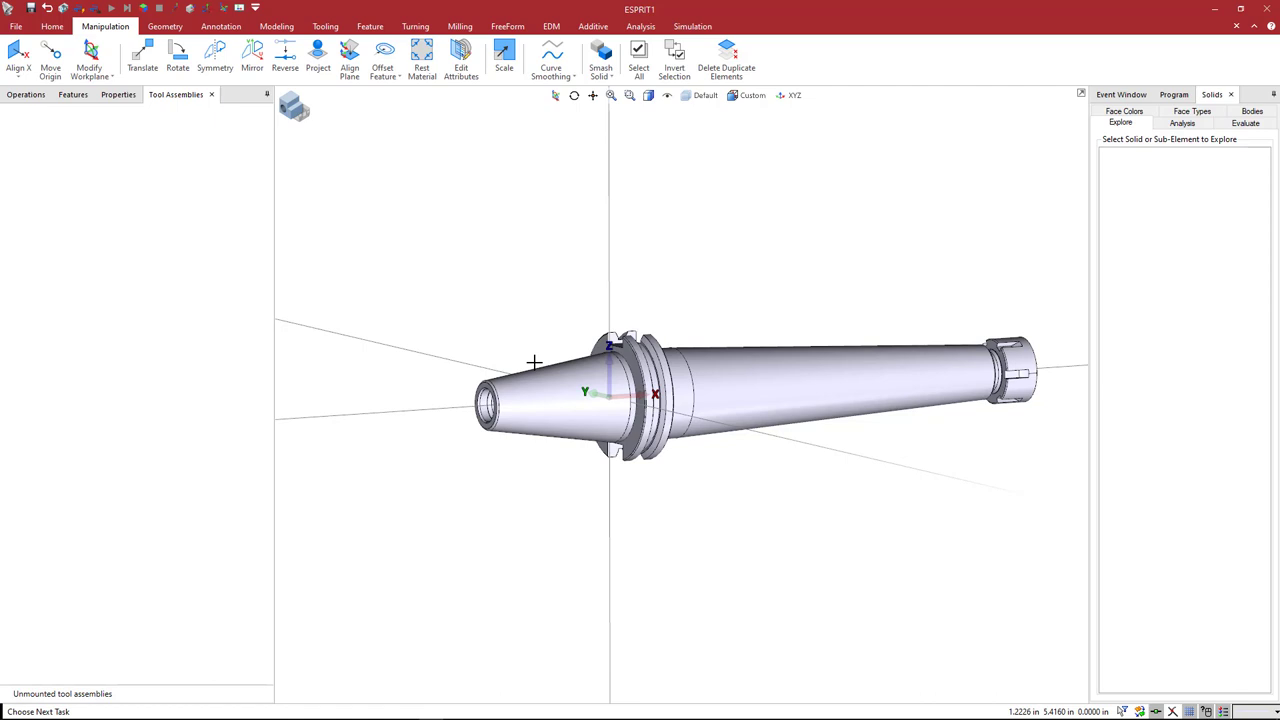
middle_click_drag(563, 309, 566, 322)
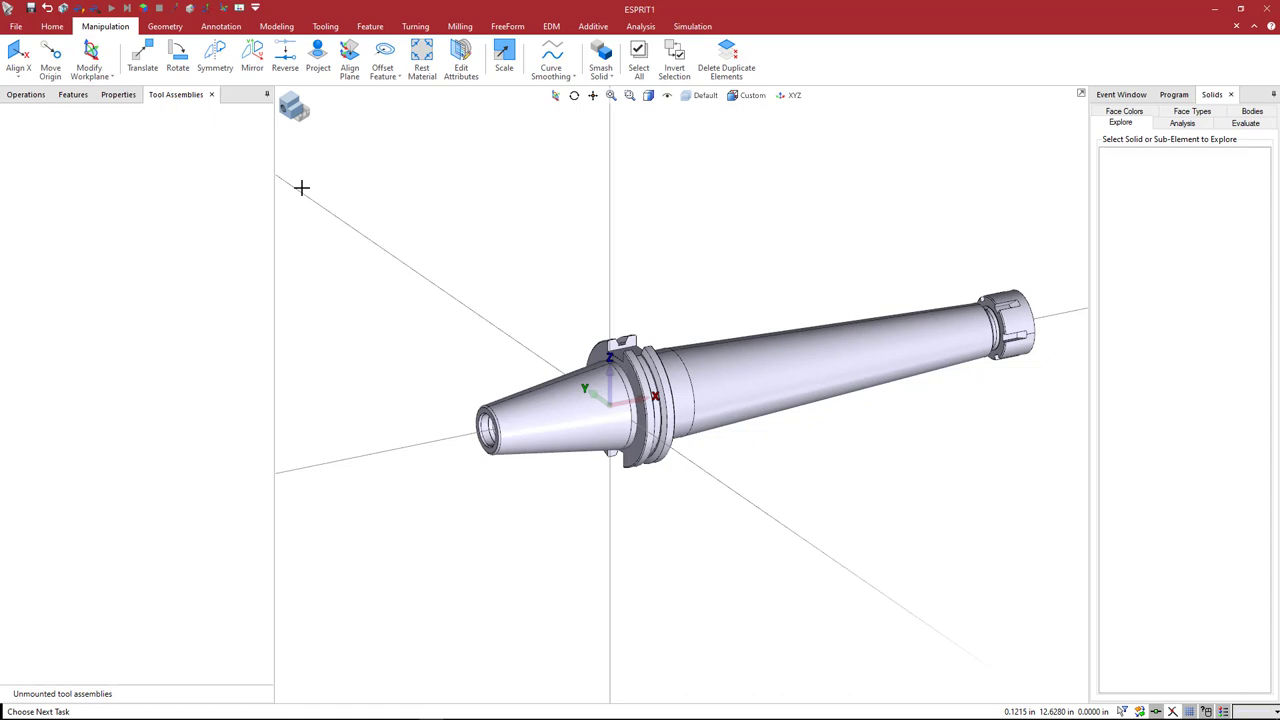
Select the entire tool holder solid from the right-click menu.
right_click(410, 178)
left_click(396, 157)
right_click(396, 157)
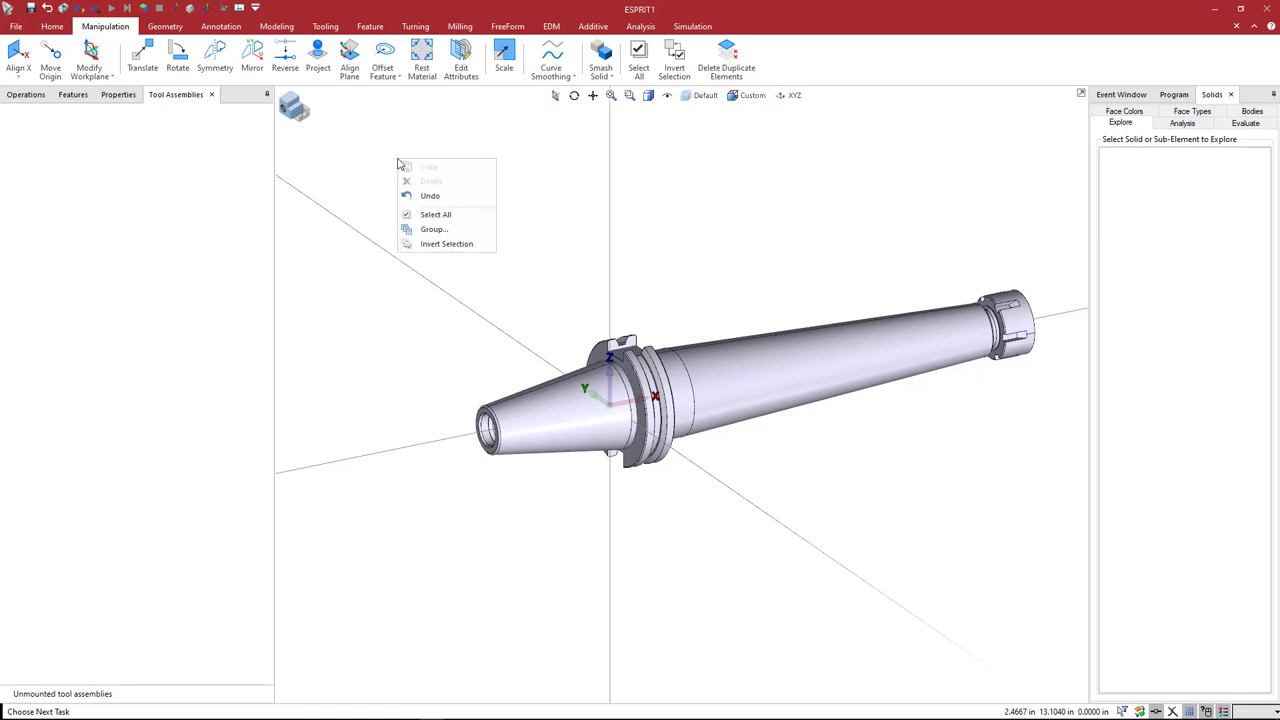
left_click(428, 212)
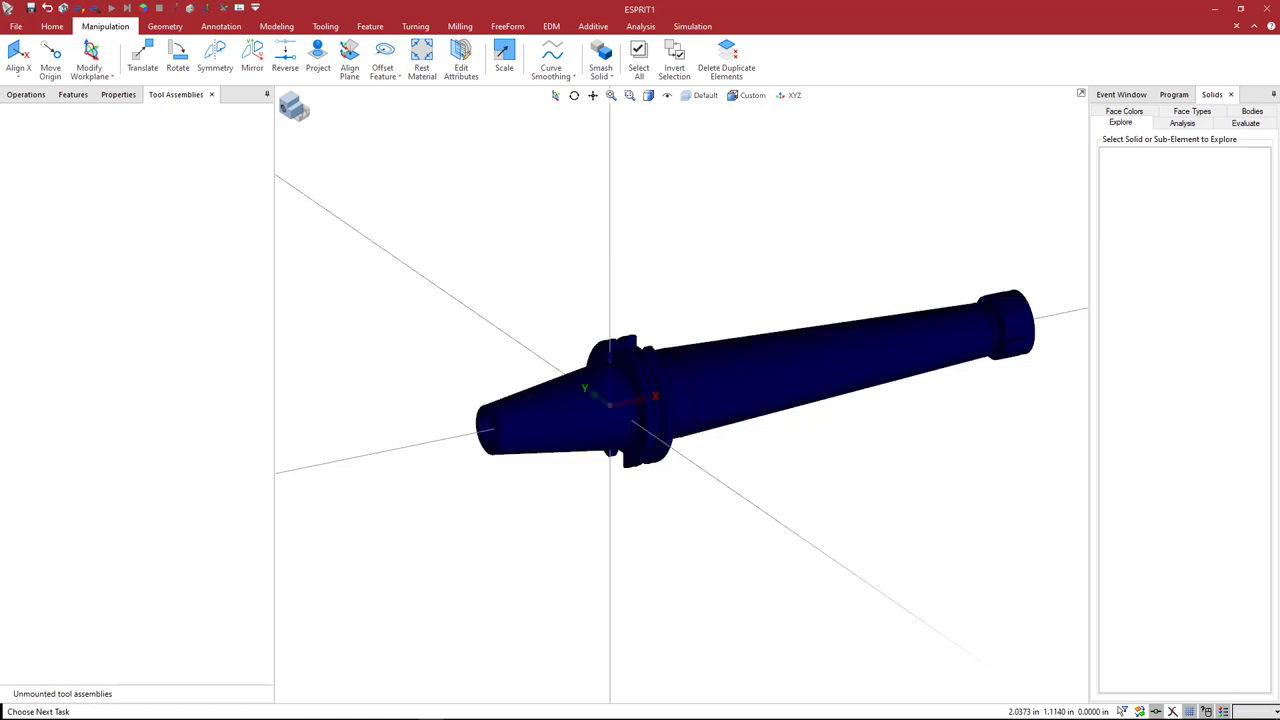
Rotate (move, not copy) the holder 90° about the diagonal axis line, with Use Origin off.
right_click(645, 223)
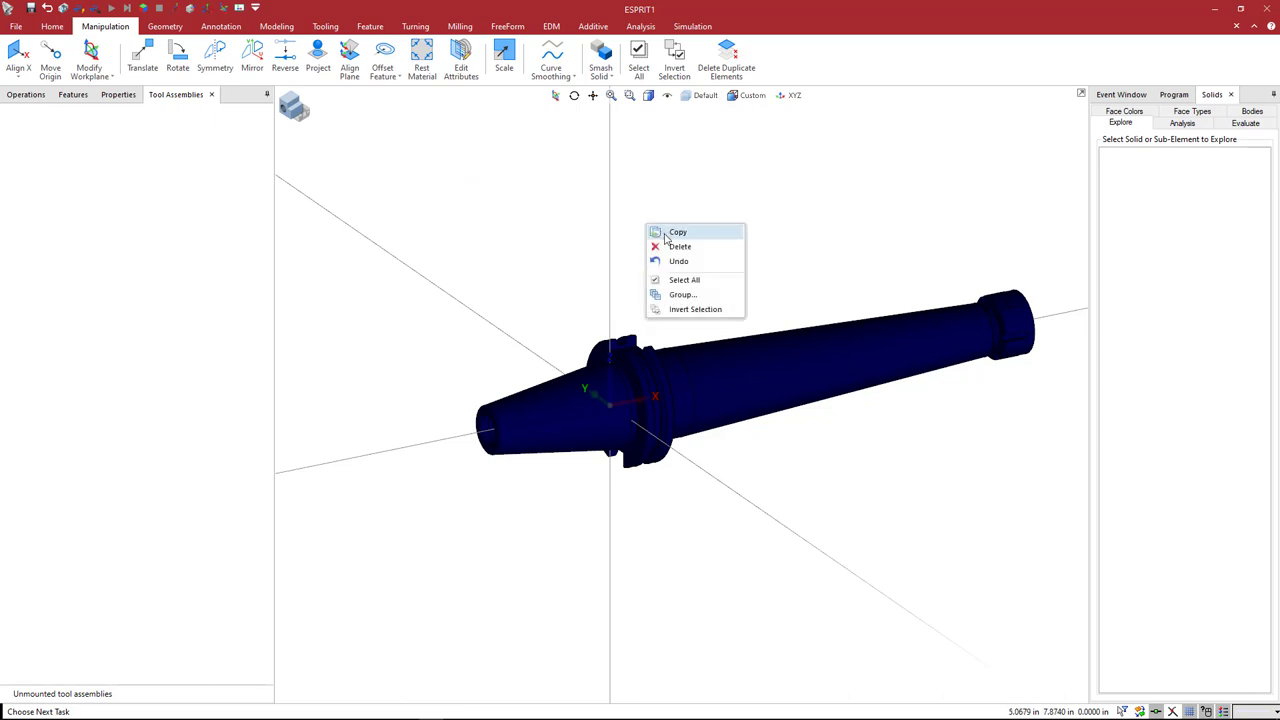
left_click(676, 232)
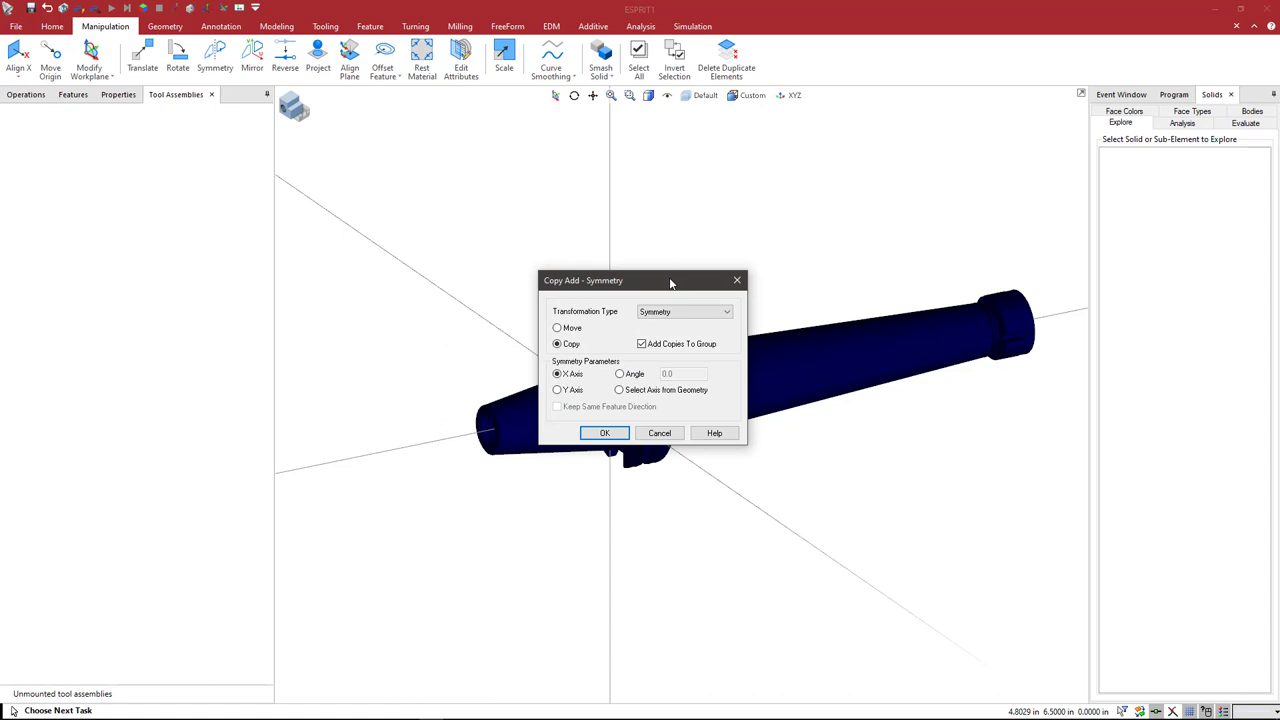
left_click(663, 316)
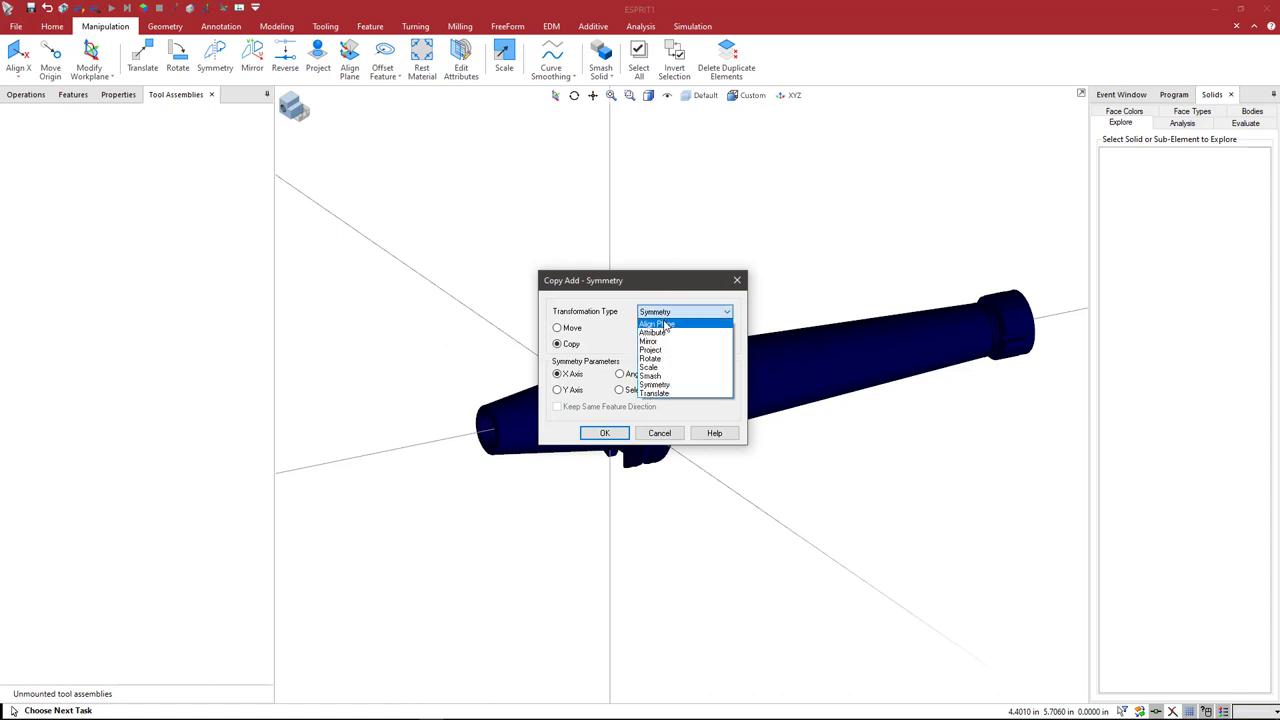
left_click(662, 358)
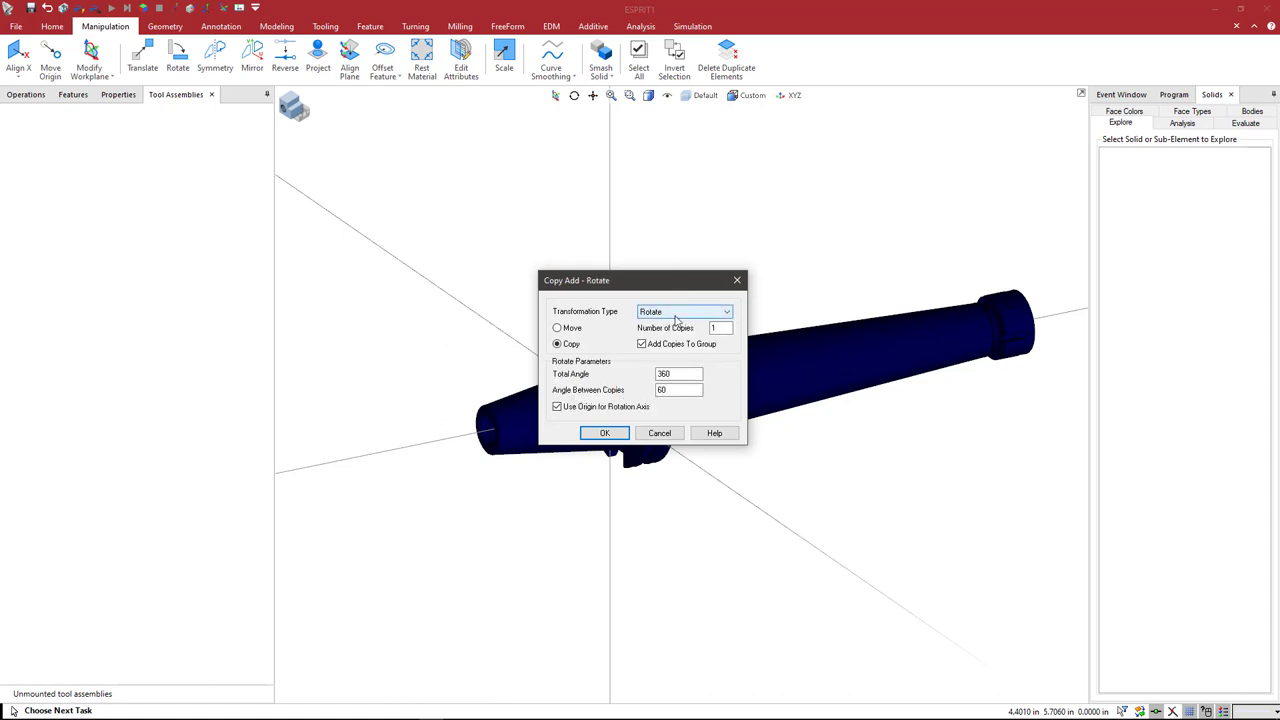
left_click(572, 330)
double_click(666, 390)
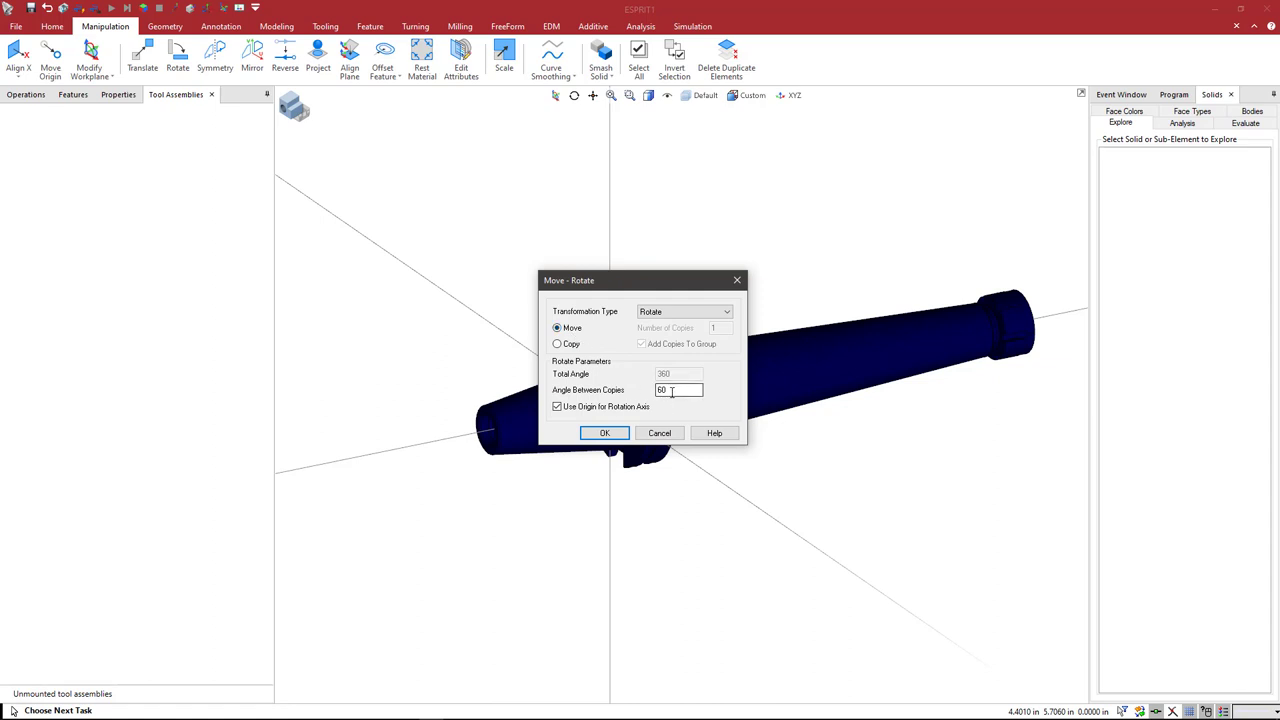
left_click(557, 407)
left_click(607, 434)
left_click(543, 358)
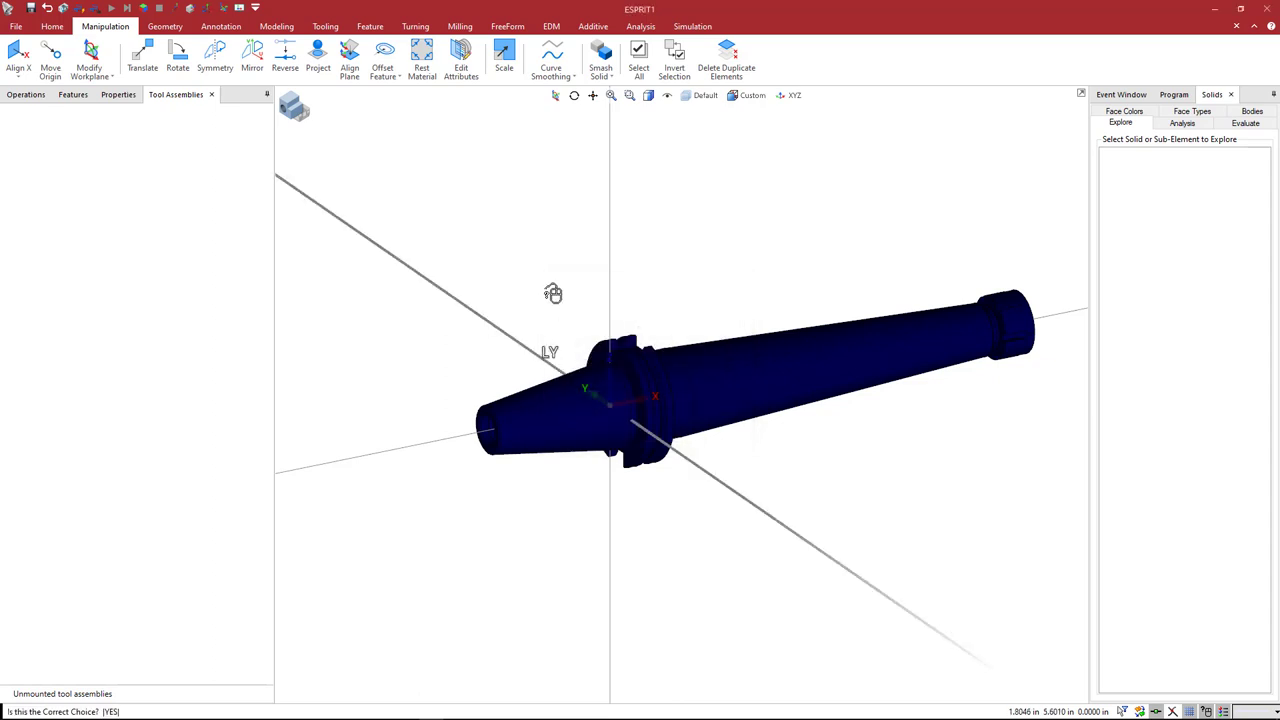
left_click(553, 293)
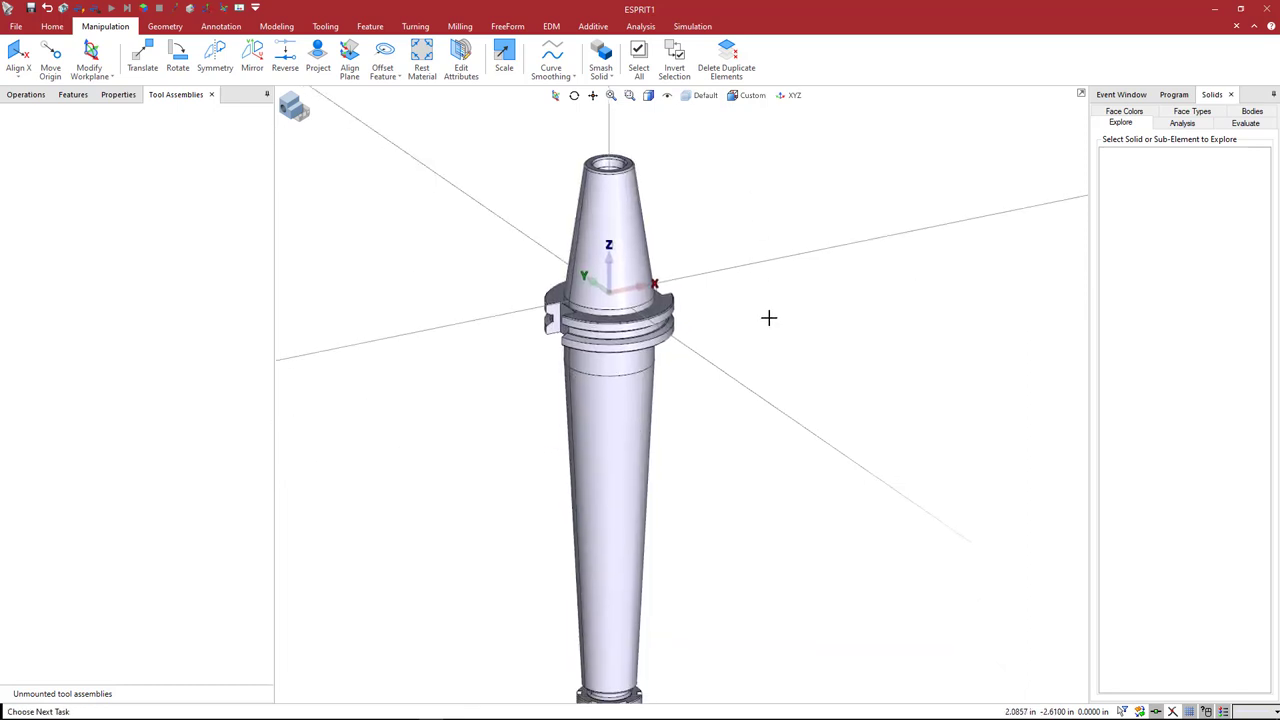
Orbit the view, then switch to the ZX side view so the holder lies horizontally.
mouse_move(769, 309)
middle_mouse_down()
mouse_move(749, 296)
mouse_move(766, 303)
middle_mouse_up()
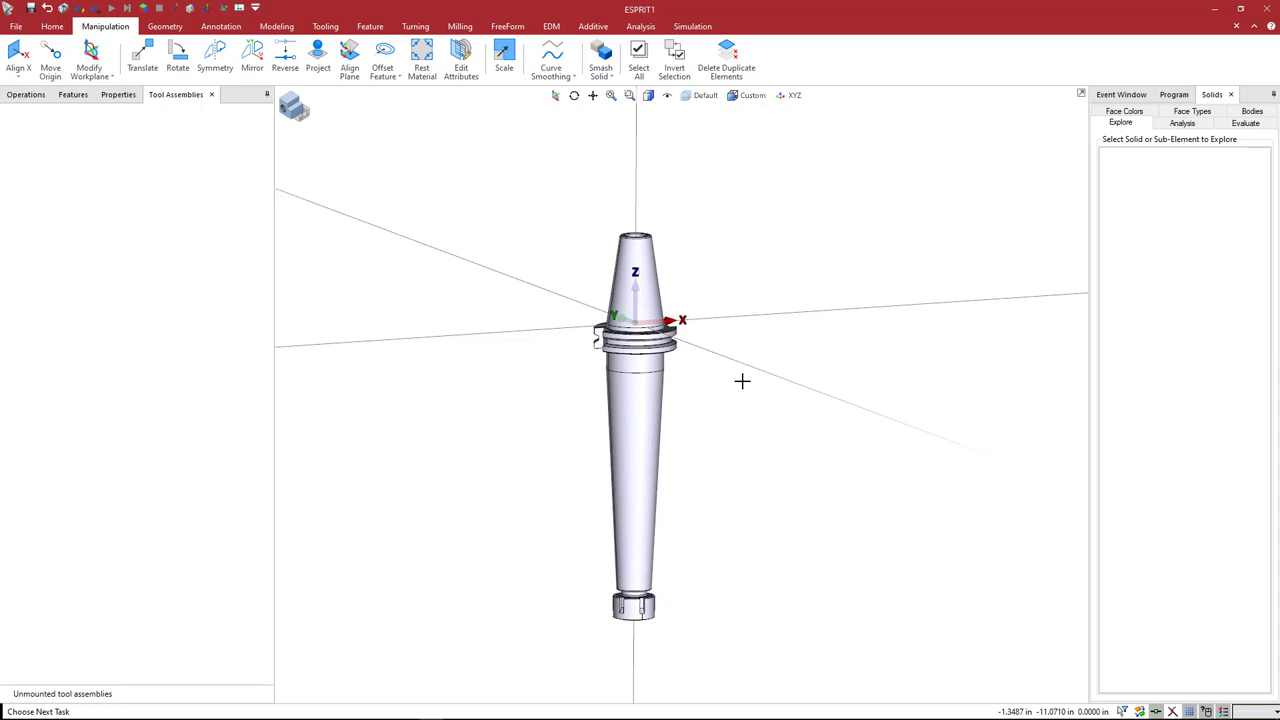
key("ctrl+3")
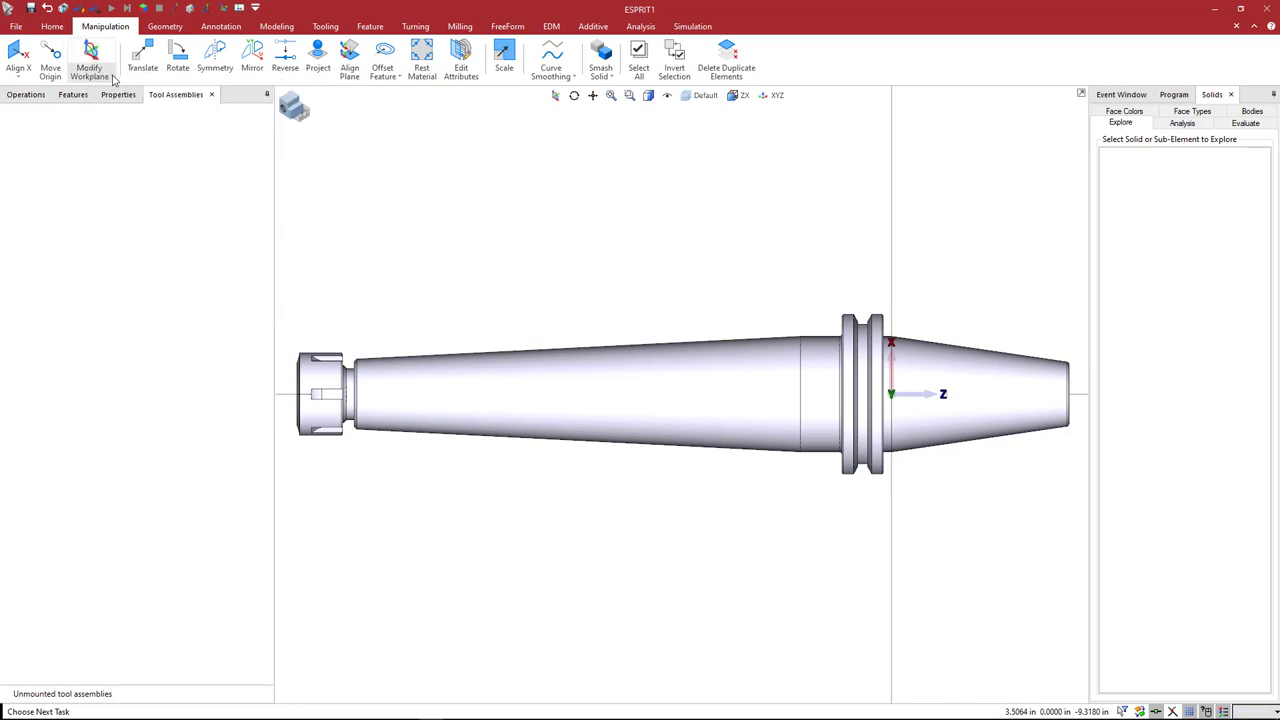
Start Manipulation > Modify Workplane to bring up the interactive workplane gnomon.
left_click(113, 77)
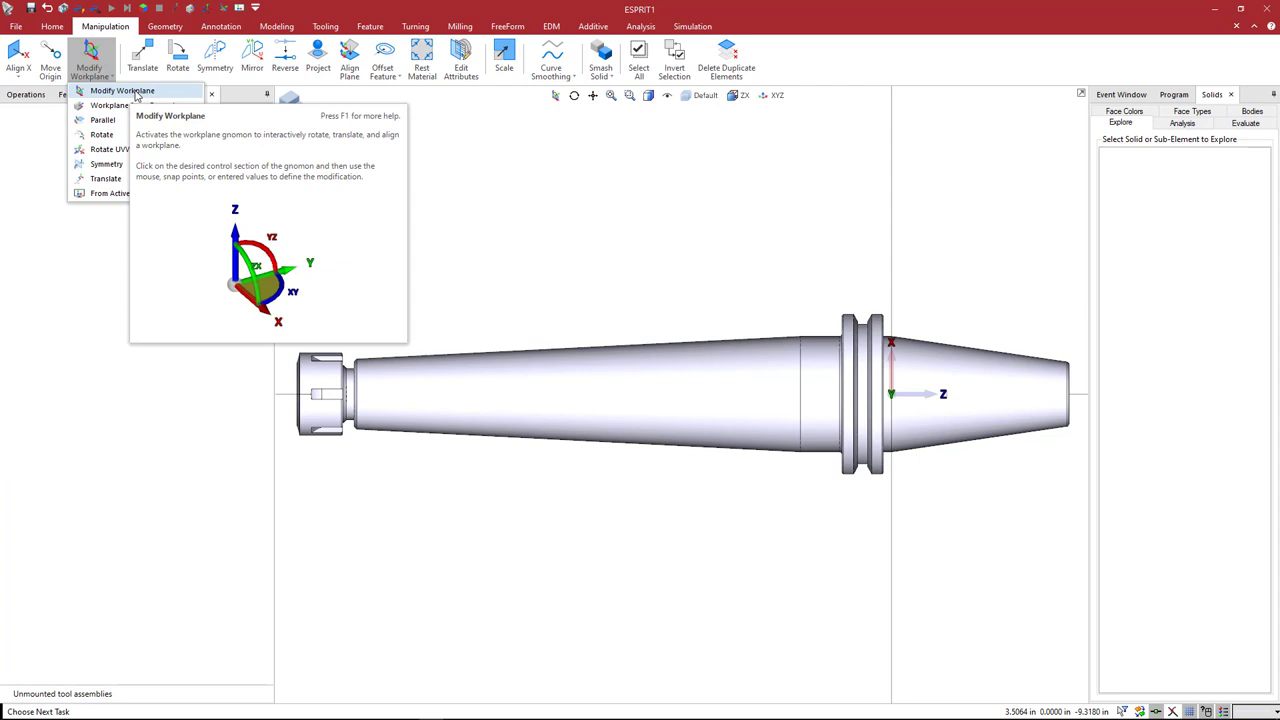
left_click(130, 91)
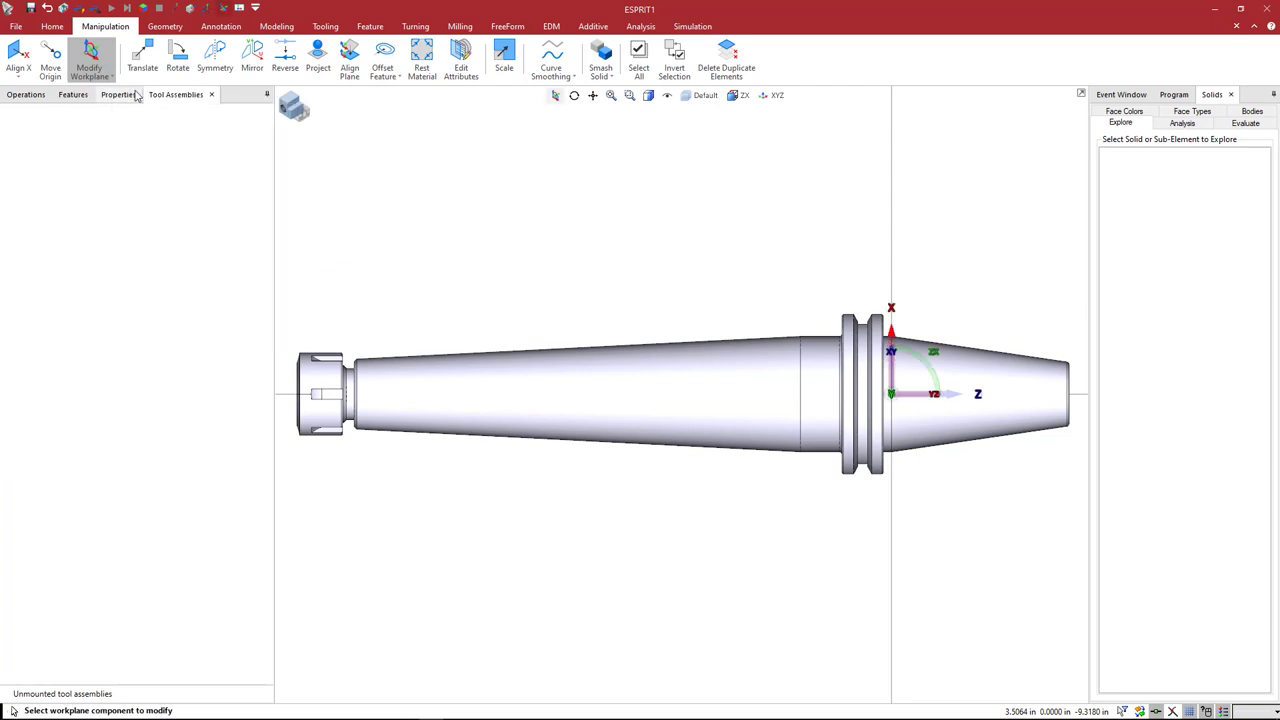
Drag the workplane origin along Z toward the collet's front face, about 8.999 in, using ZX view and wireframe display.
left_click(916, 394)
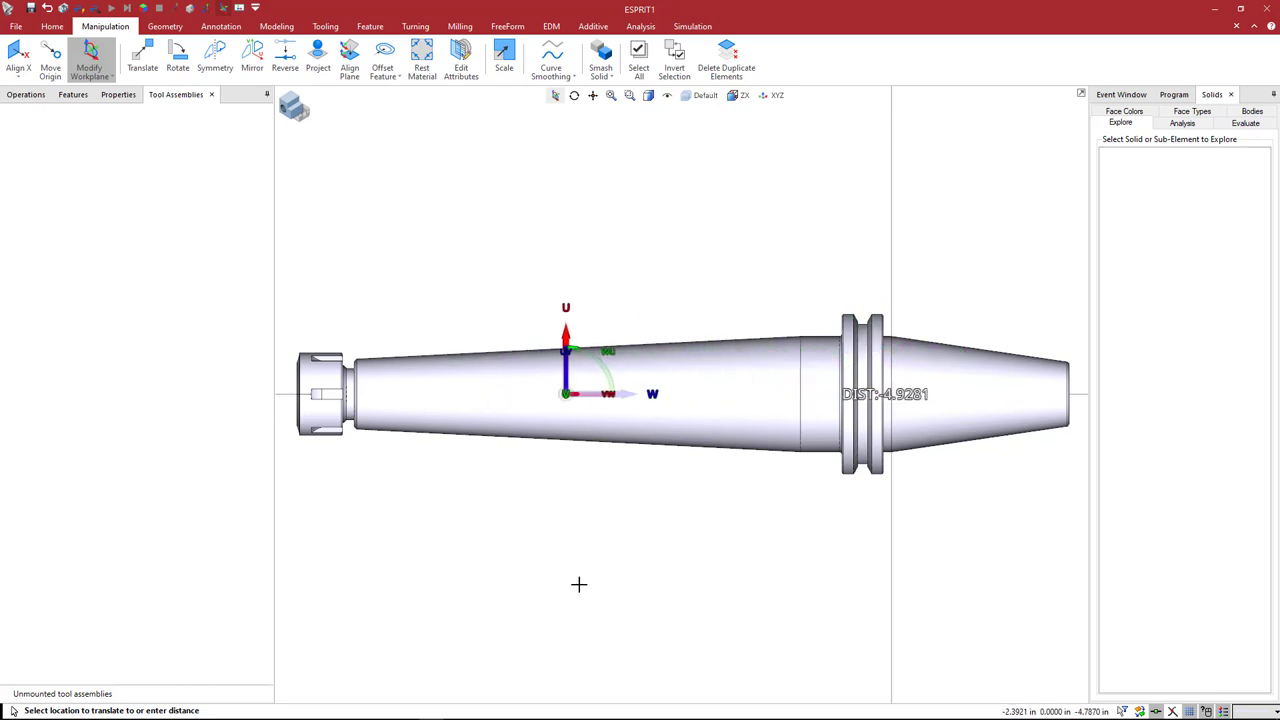
middle_click_drag(605, 516, 729, 500)
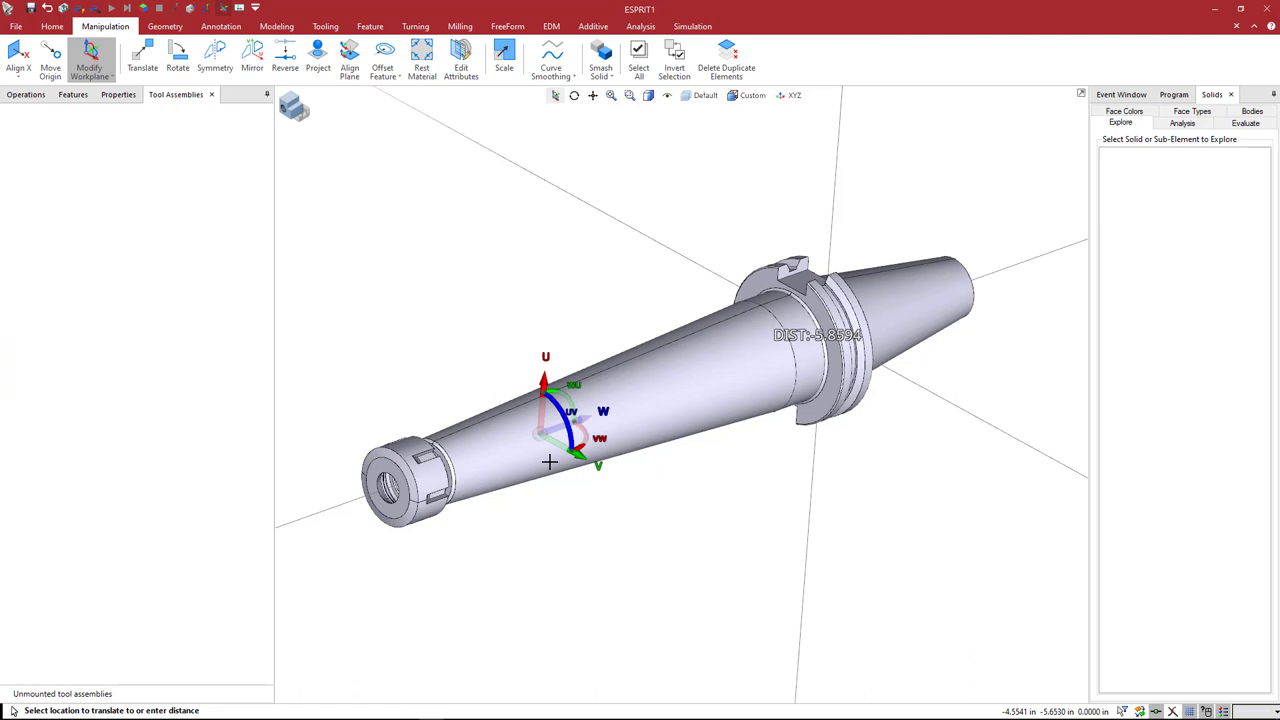
key("ctrl+2")
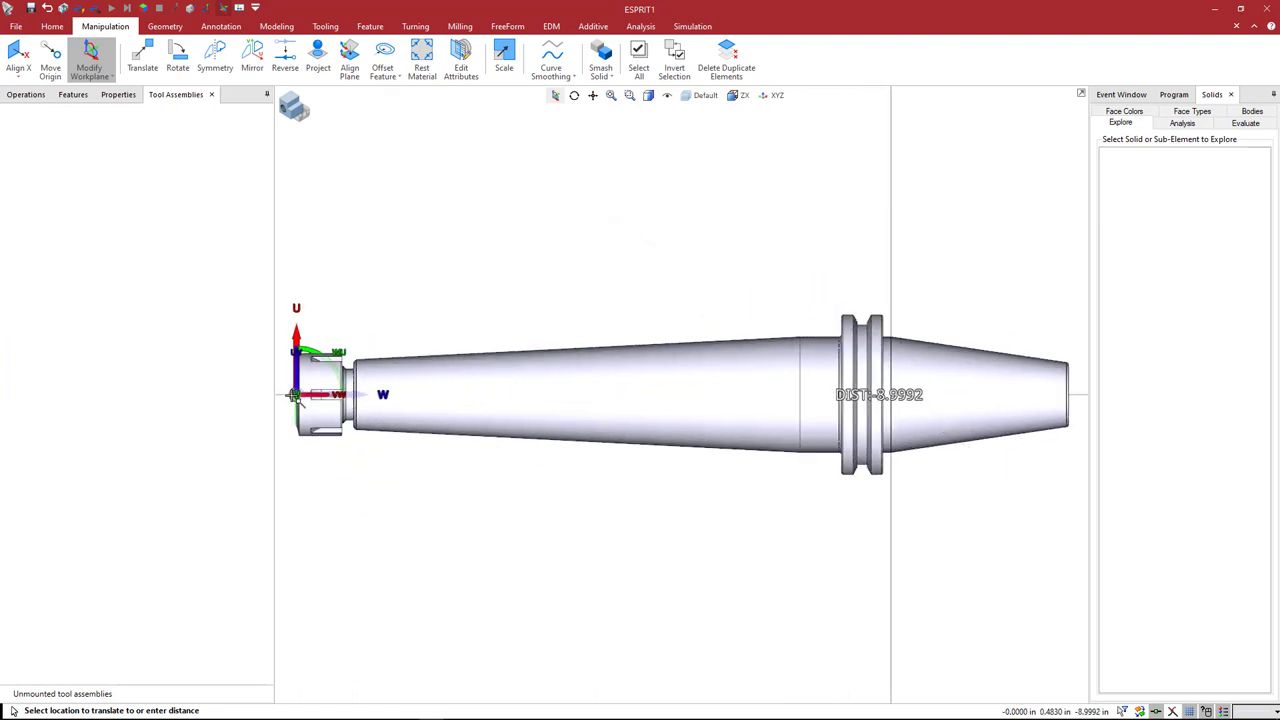
scroll(310, 393, "up", 5)
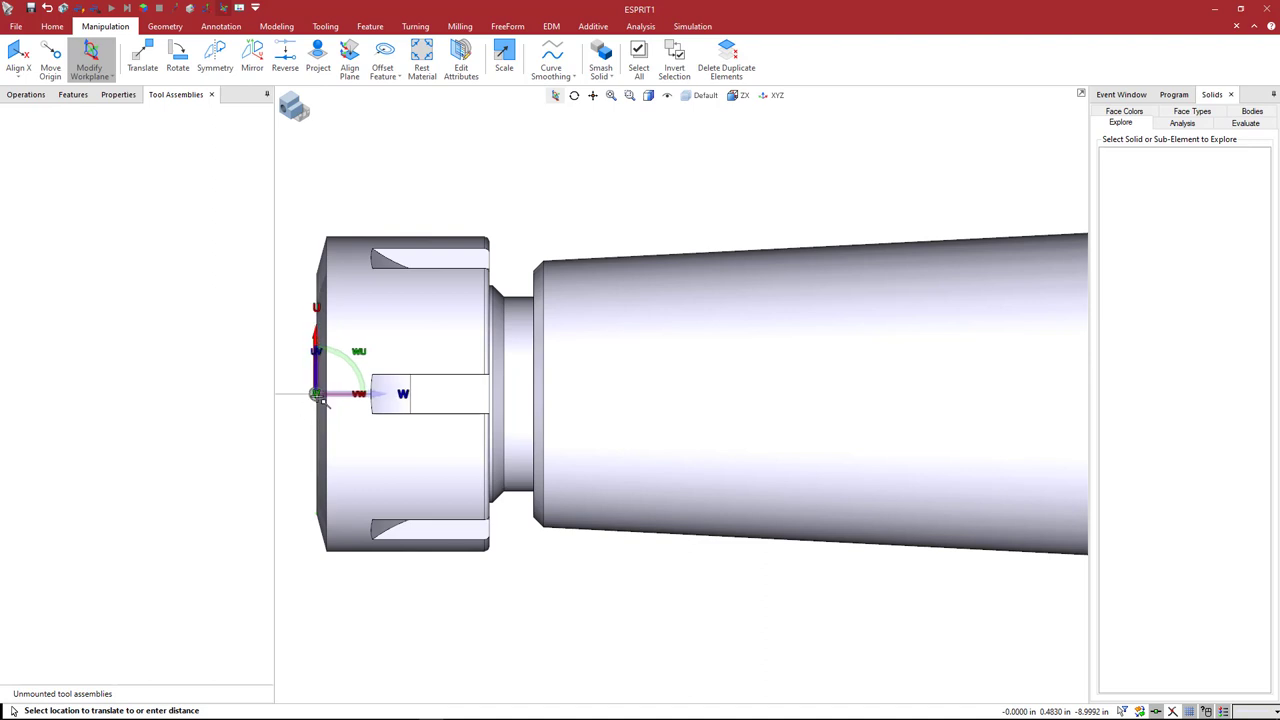
left_click(310, 393)
left_click(648, 95)
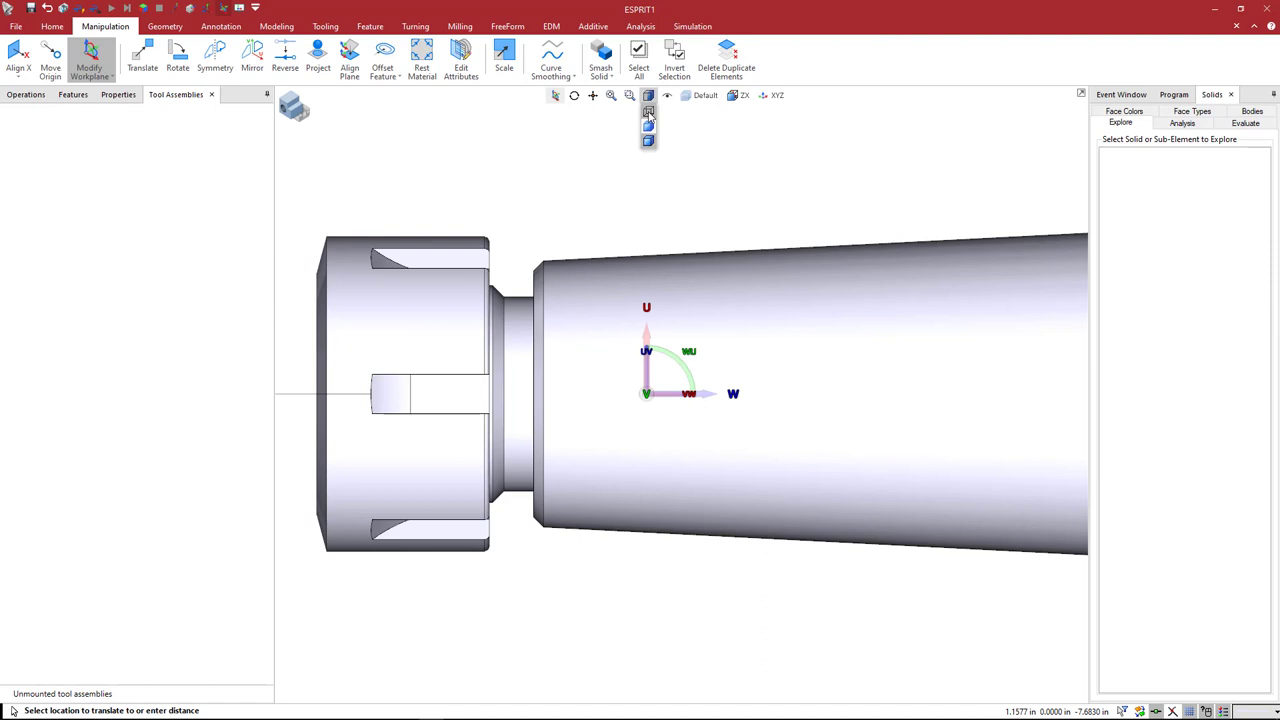
left_click(648, 140)
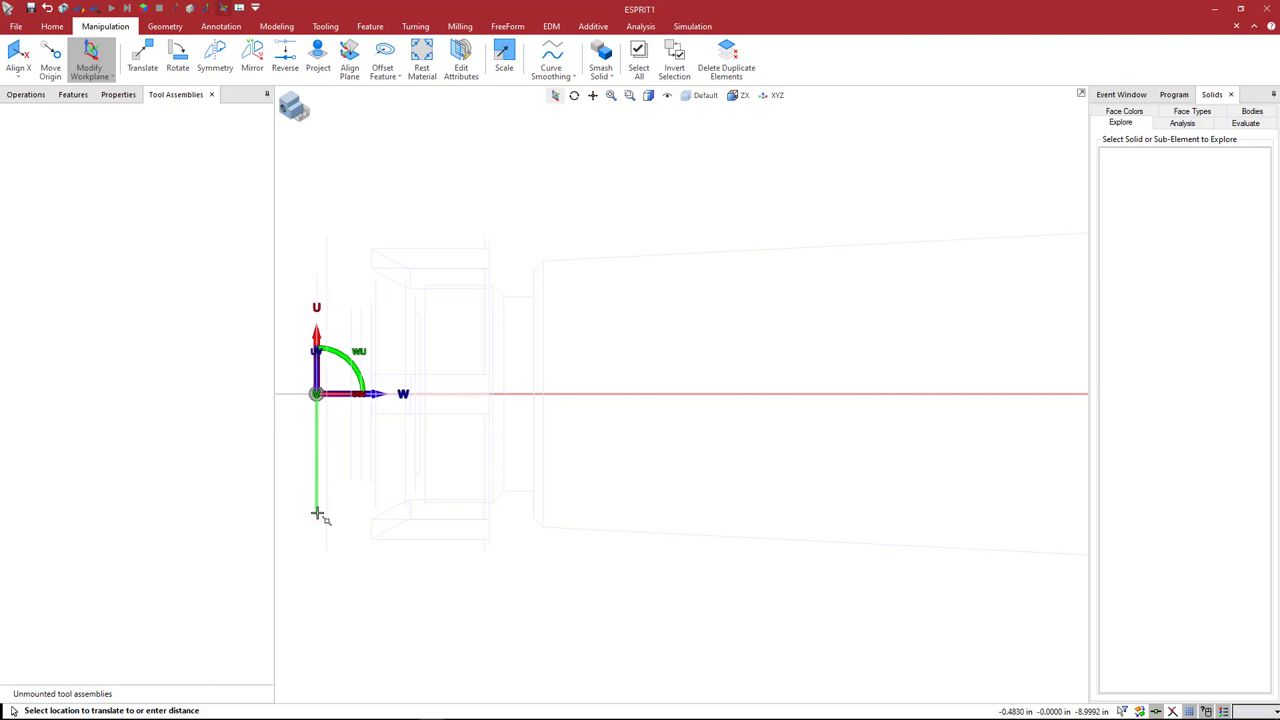
Fix the workplane origin at the collet nose and show the holder shaded.
left_click(315, 513)
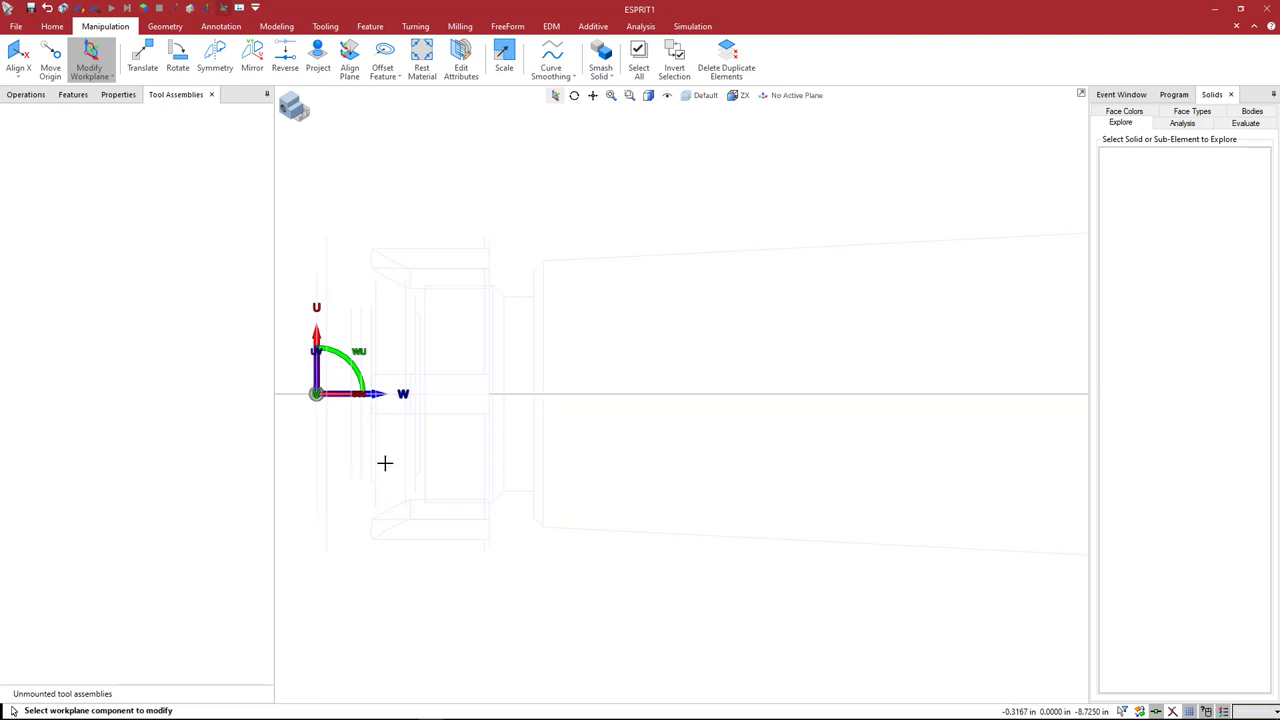
left_click(648, 95)
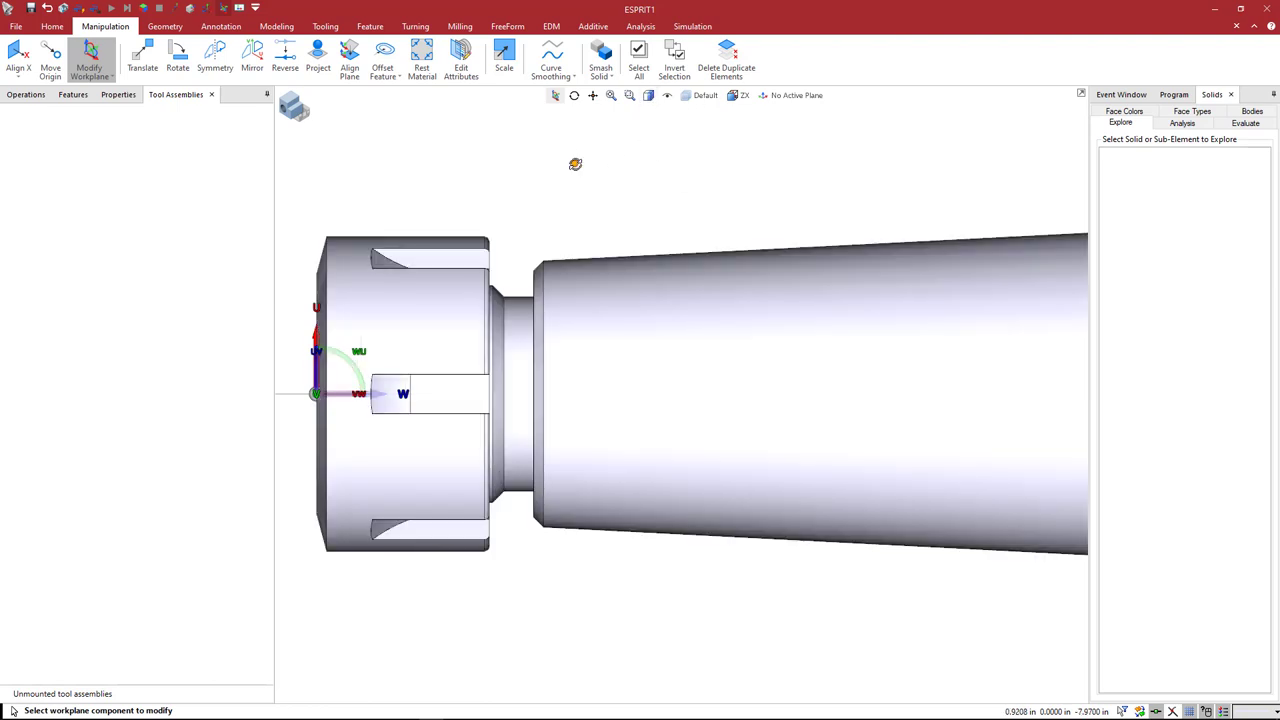
middle_click_drag(580, 164, 609, 306)
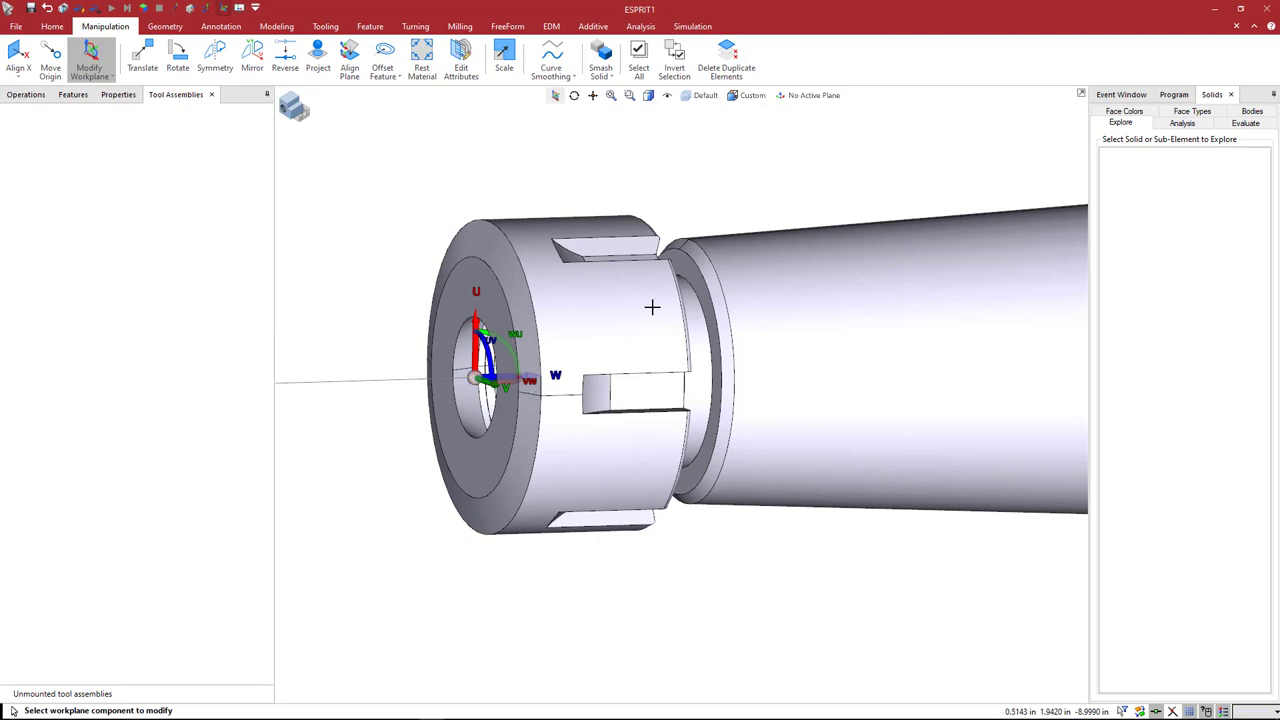
scroll(580, 360, "down", 3)
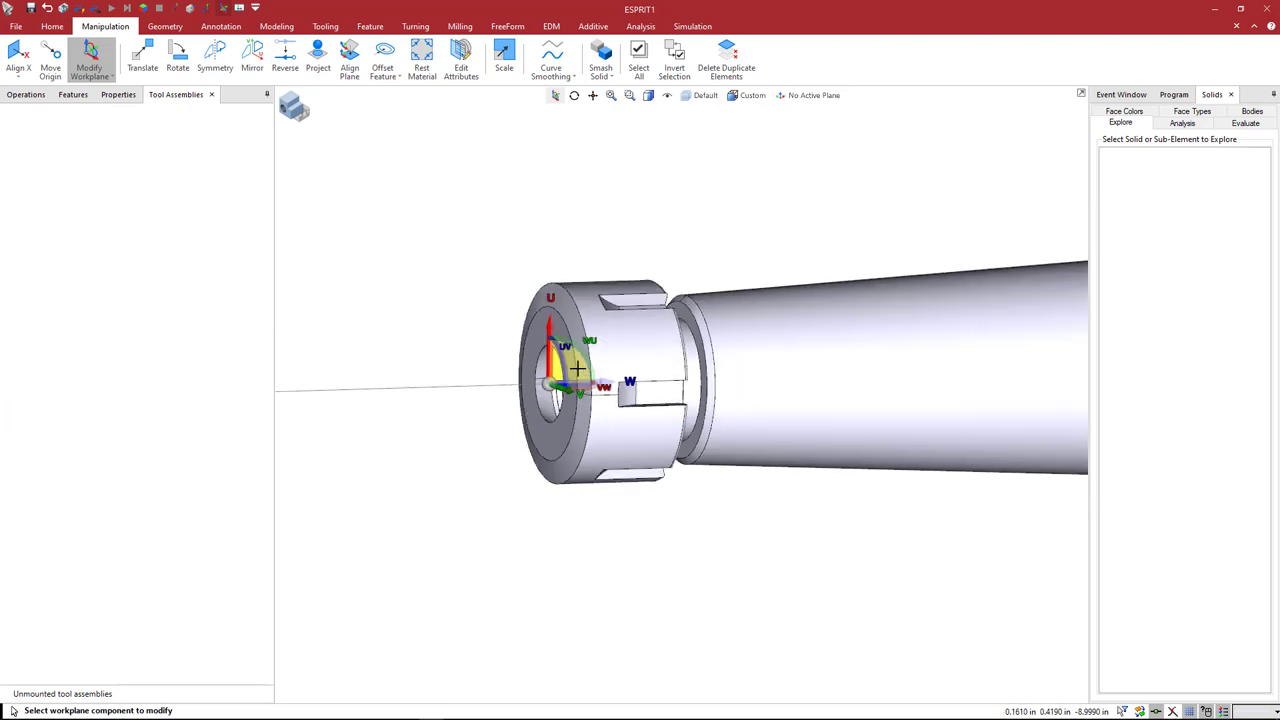
middle_click_drag(655, 383, 717, 289)
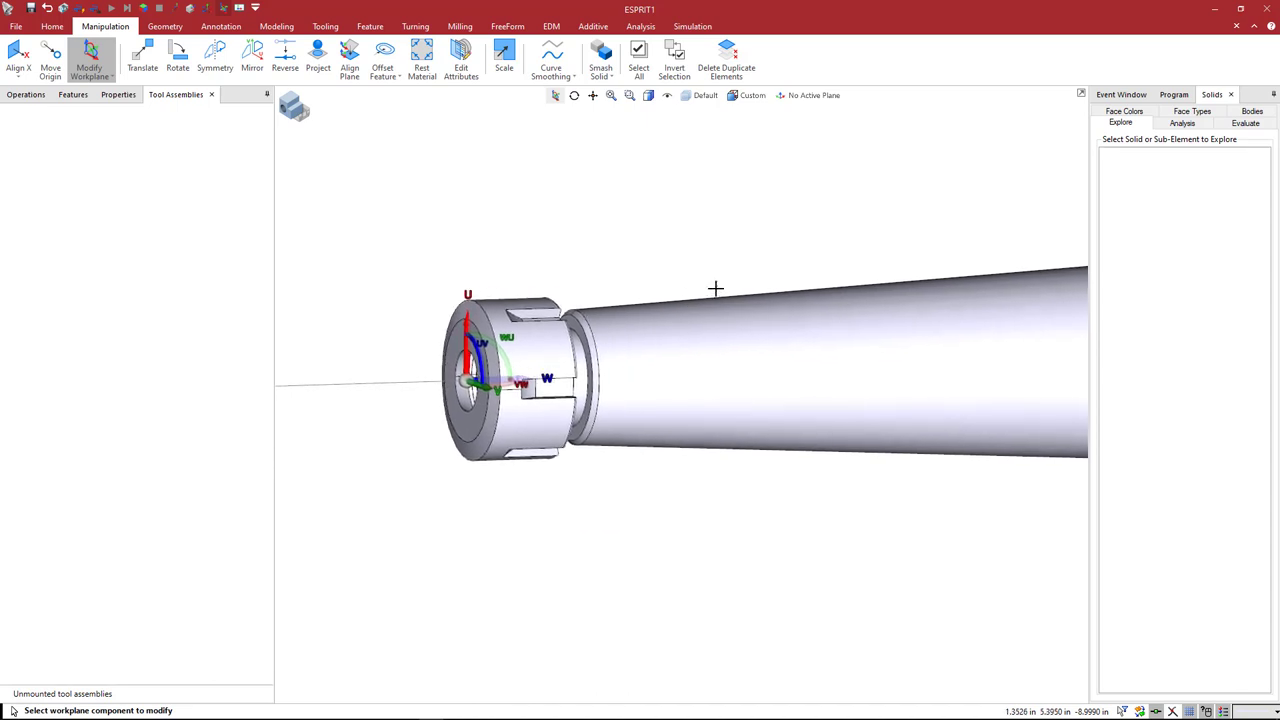
Add the current workplane to the workplane list as a new plane named TA_1.
left_click(790, 97)
left_click(780, 182)
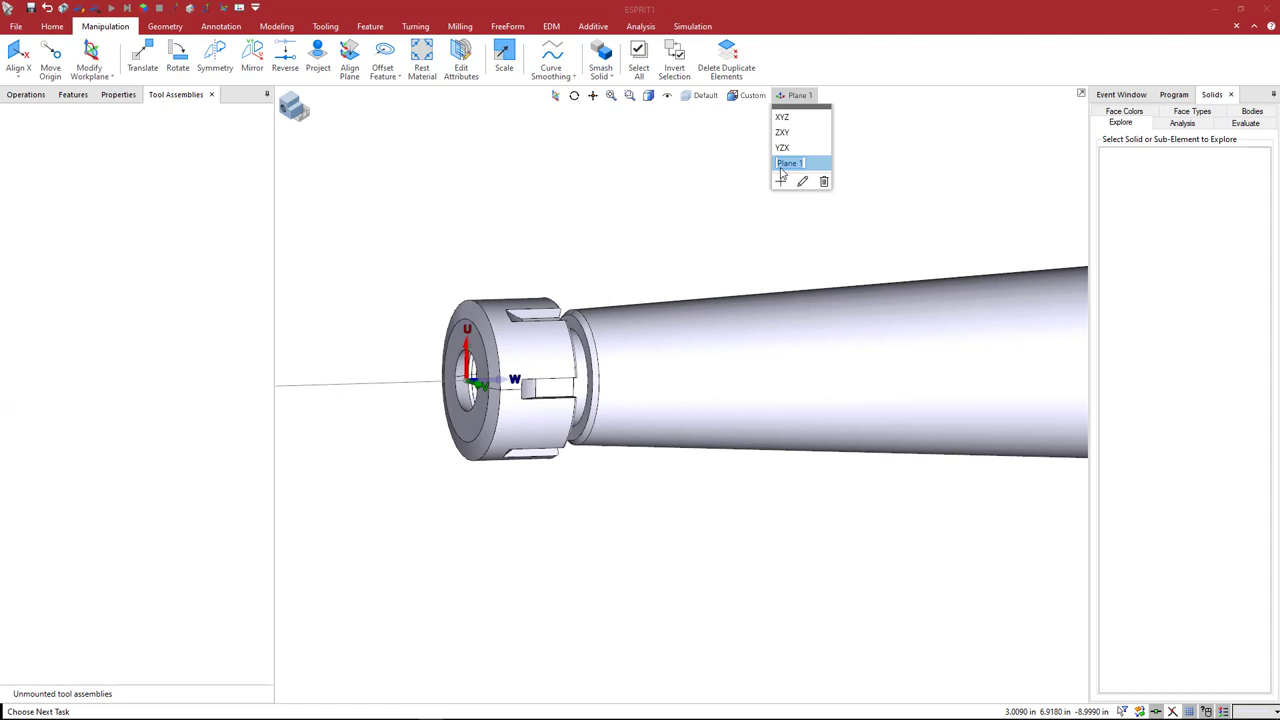
type("TA")
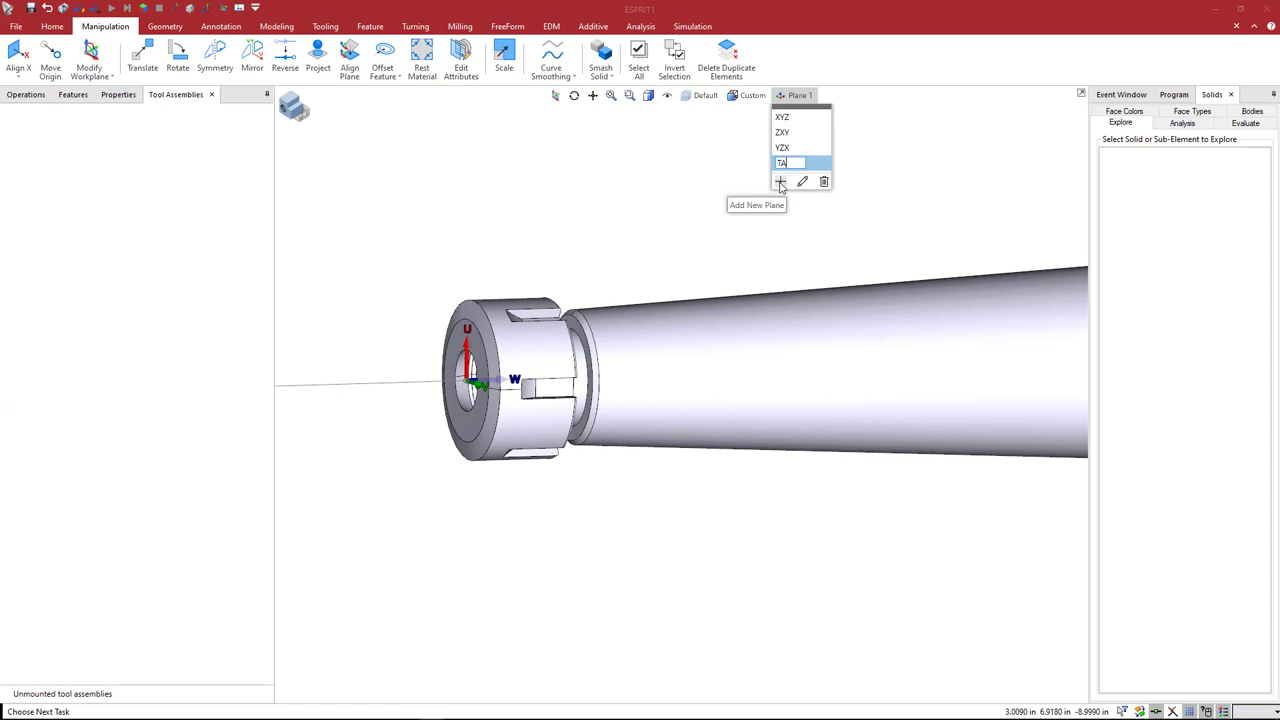
type("_1")
key("Return")
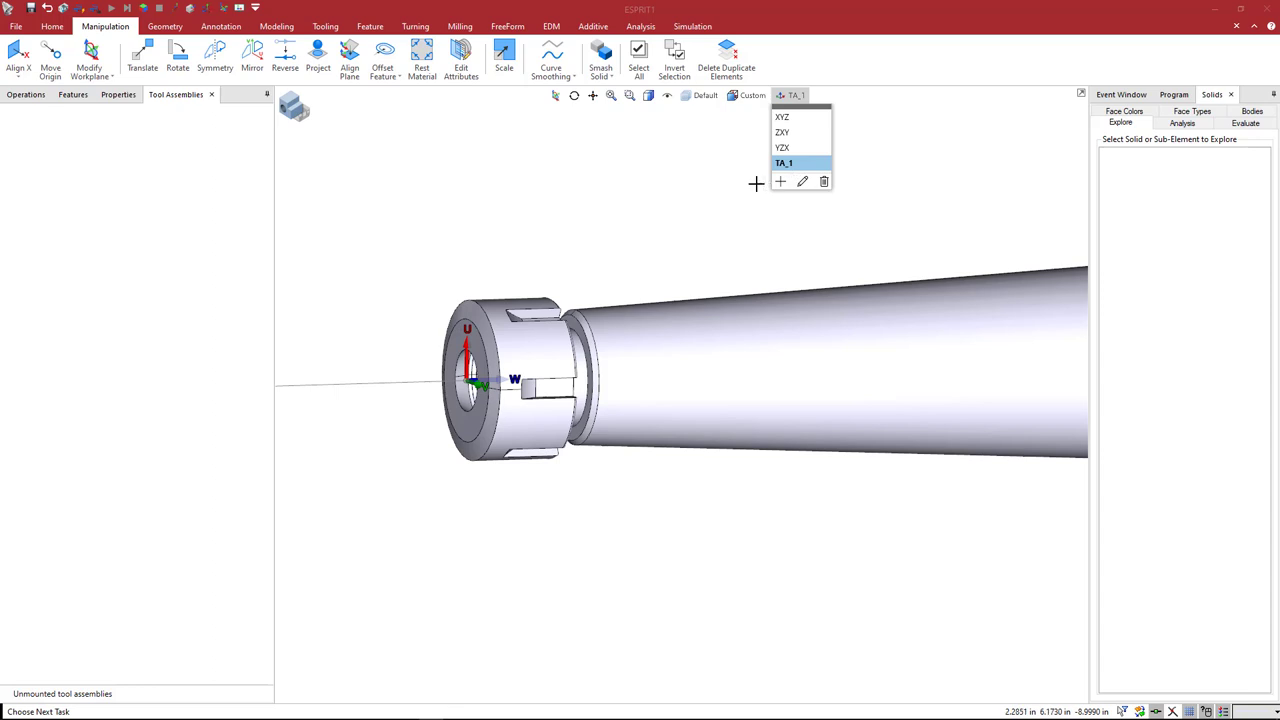
left_click(688, 227)
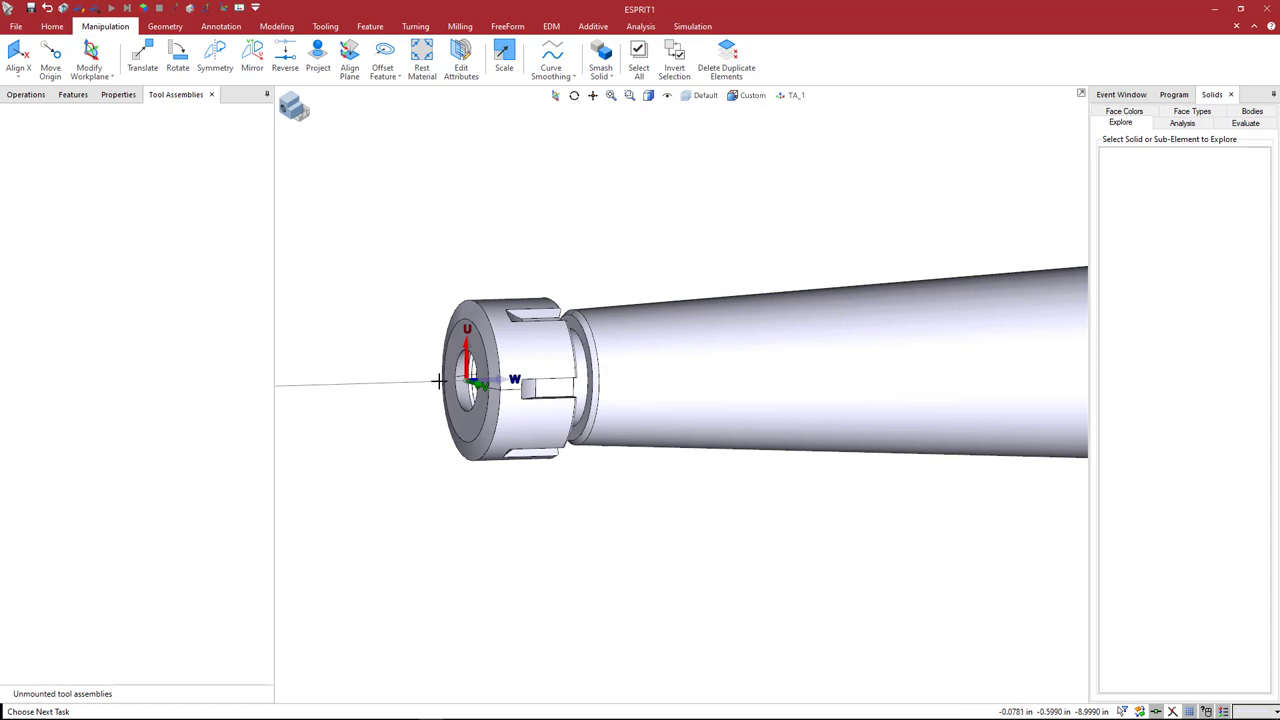
scroll(450, 380, "down", 2)
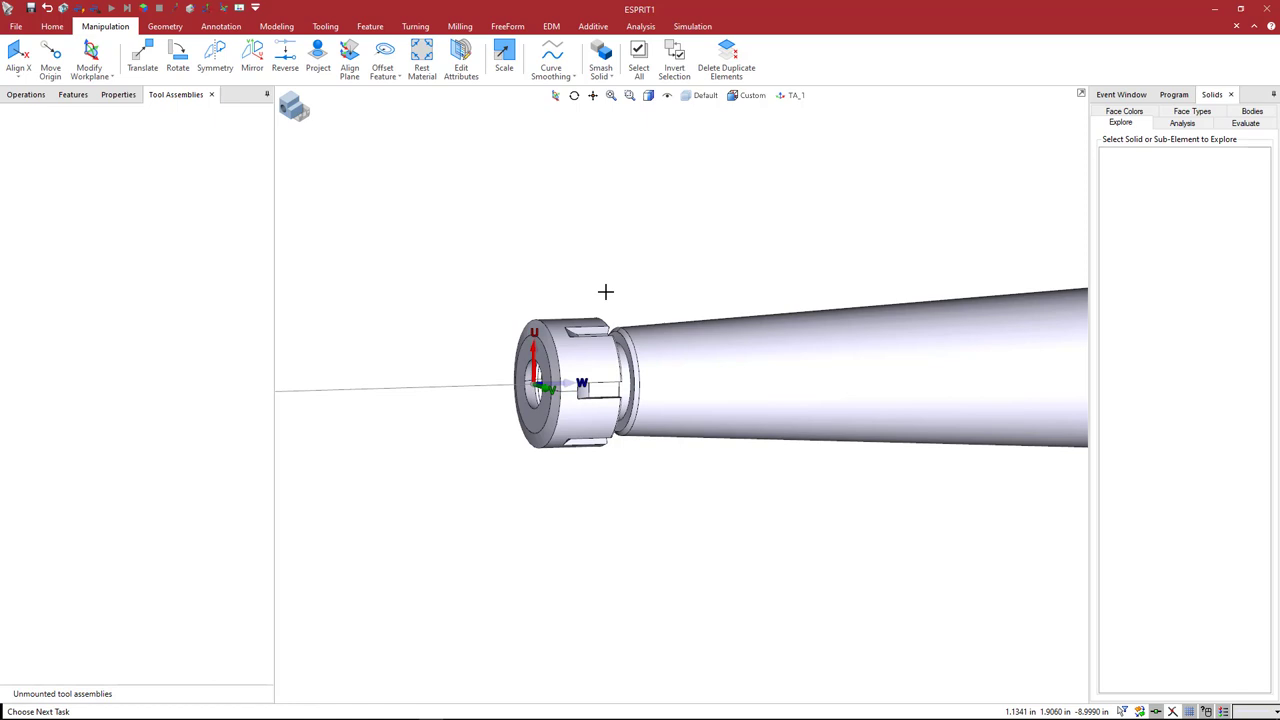
middle_click_drag(605, 291, 505, 260)
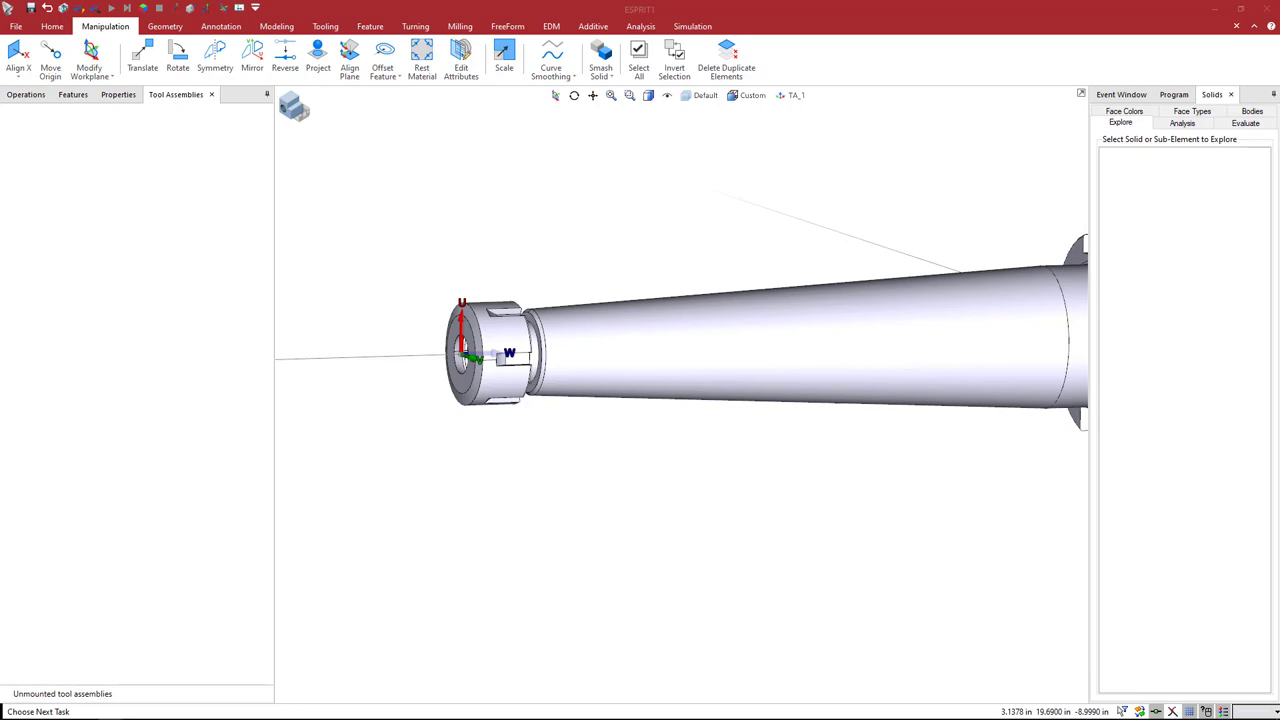
Save the model as Holder Files (*.gdml) named C4047-0016-9.00 in the ER Collet folder.
left_click(15, 27)
left_click(37, 86)
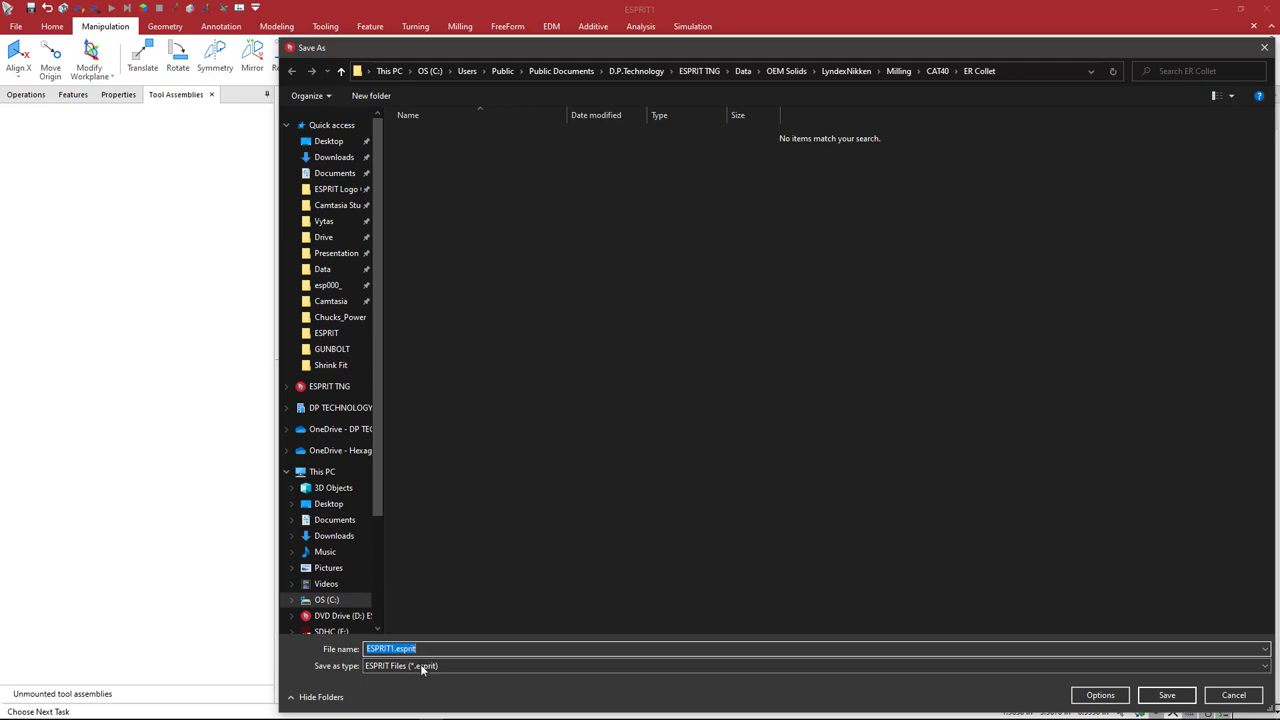
left_click(423, 667)
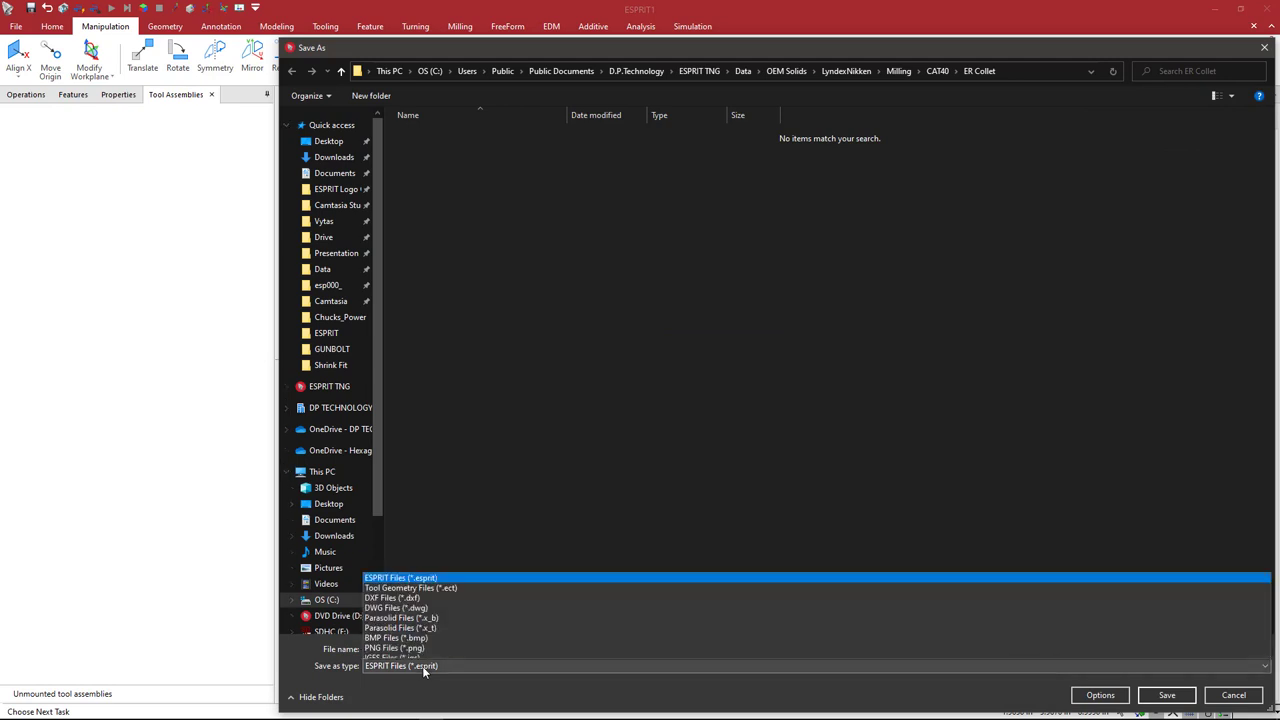
left_click(445, 644)
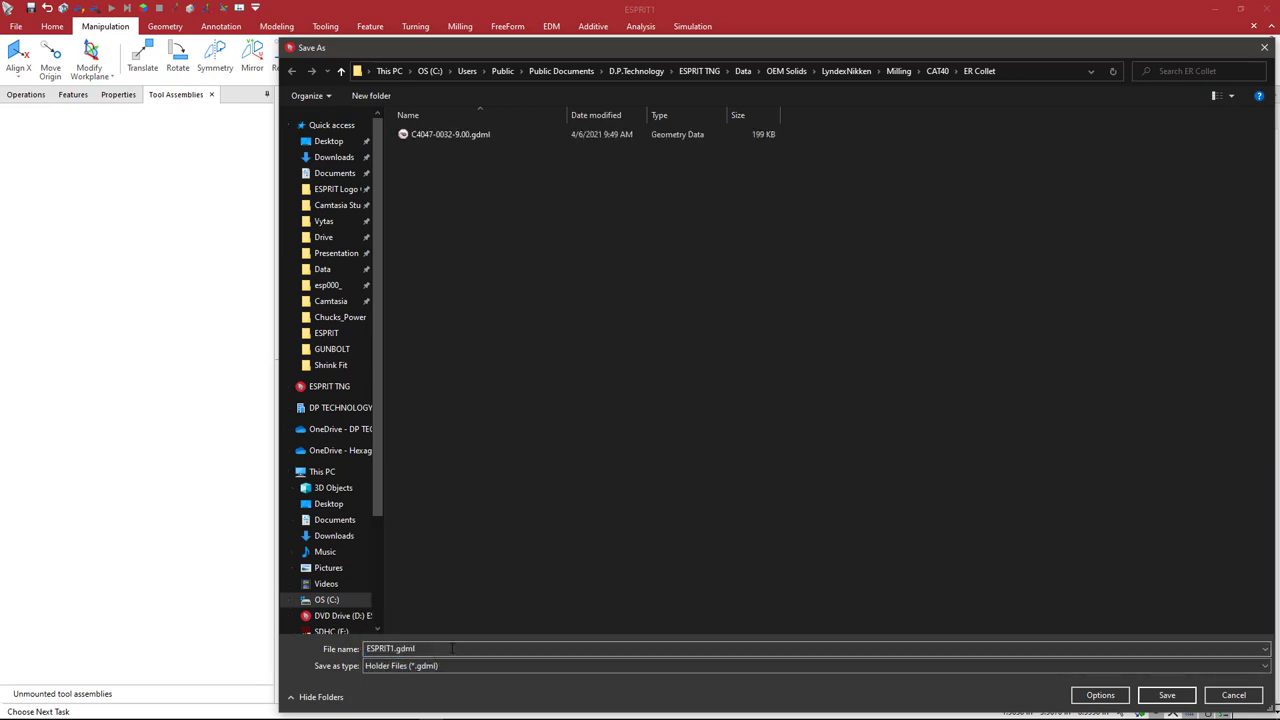
double_click(451, 648)
type("C4047-0016-9.00")
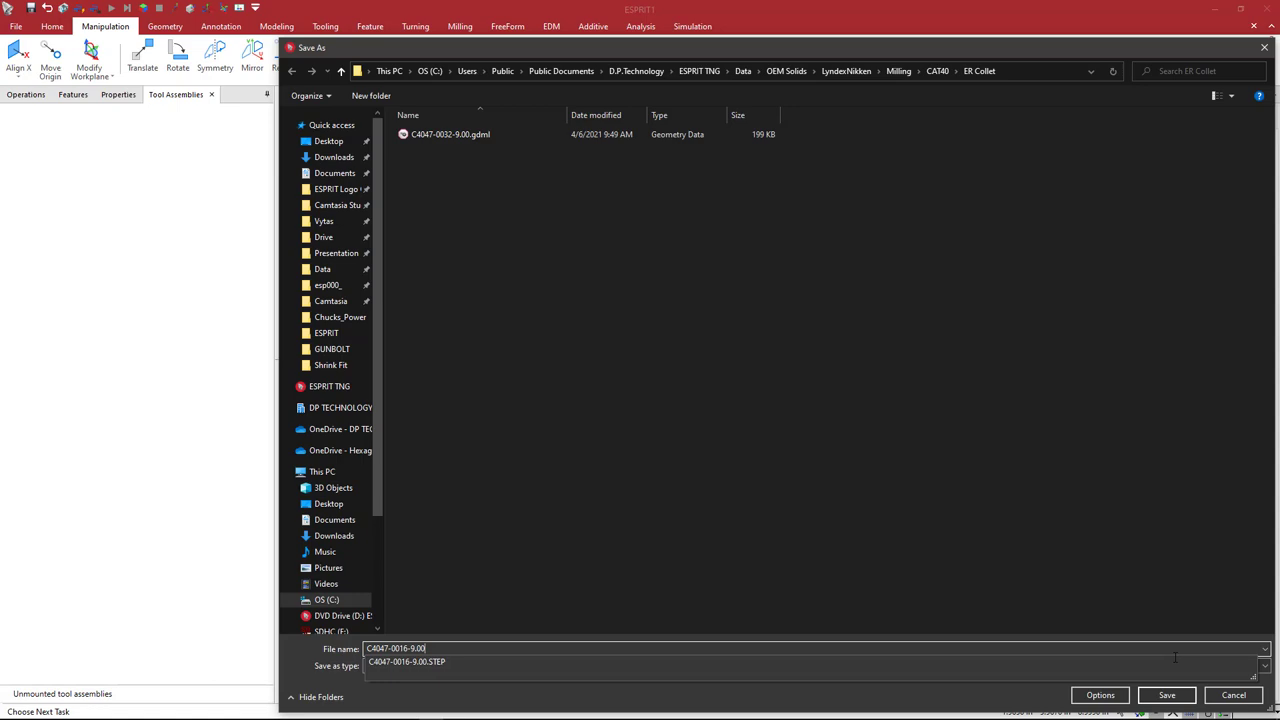
left_click(1166, 694)
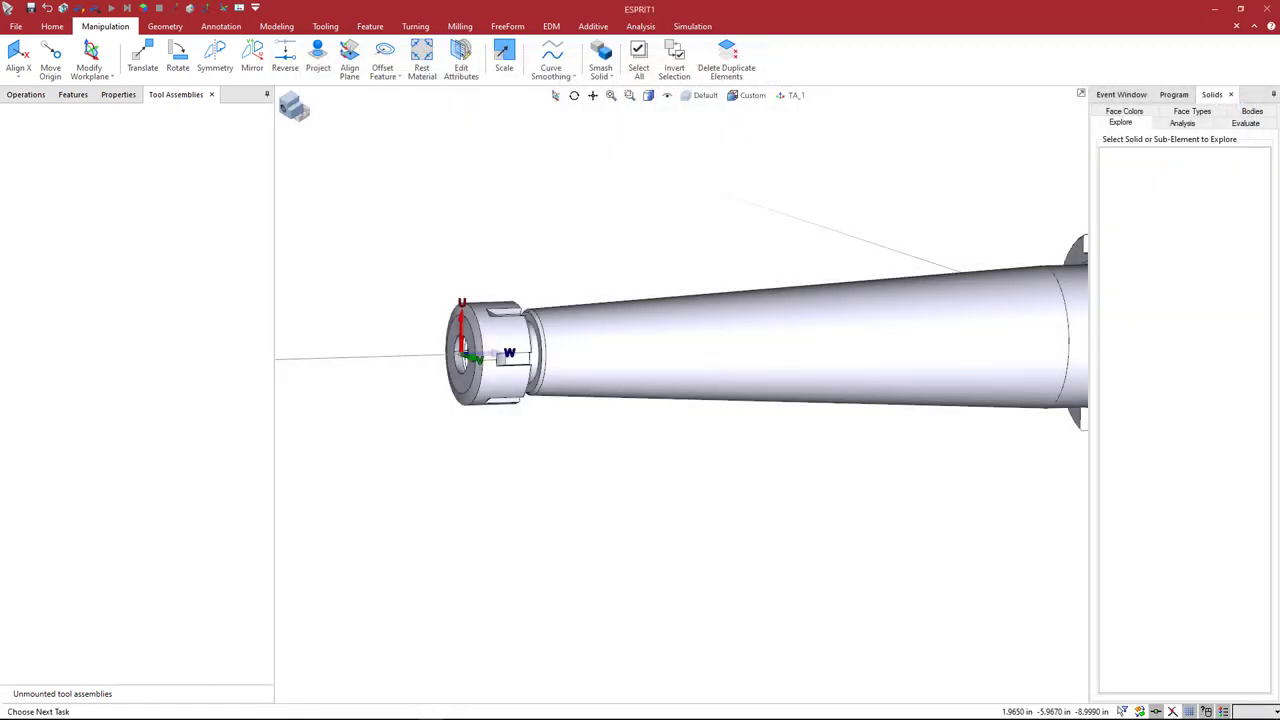
Move the ER Collet Explorer window over ESPRIT and preview C4047-0032-9.00.gdml in an enlarged pane.
left_click_drag(1278, 78, 712, 55)
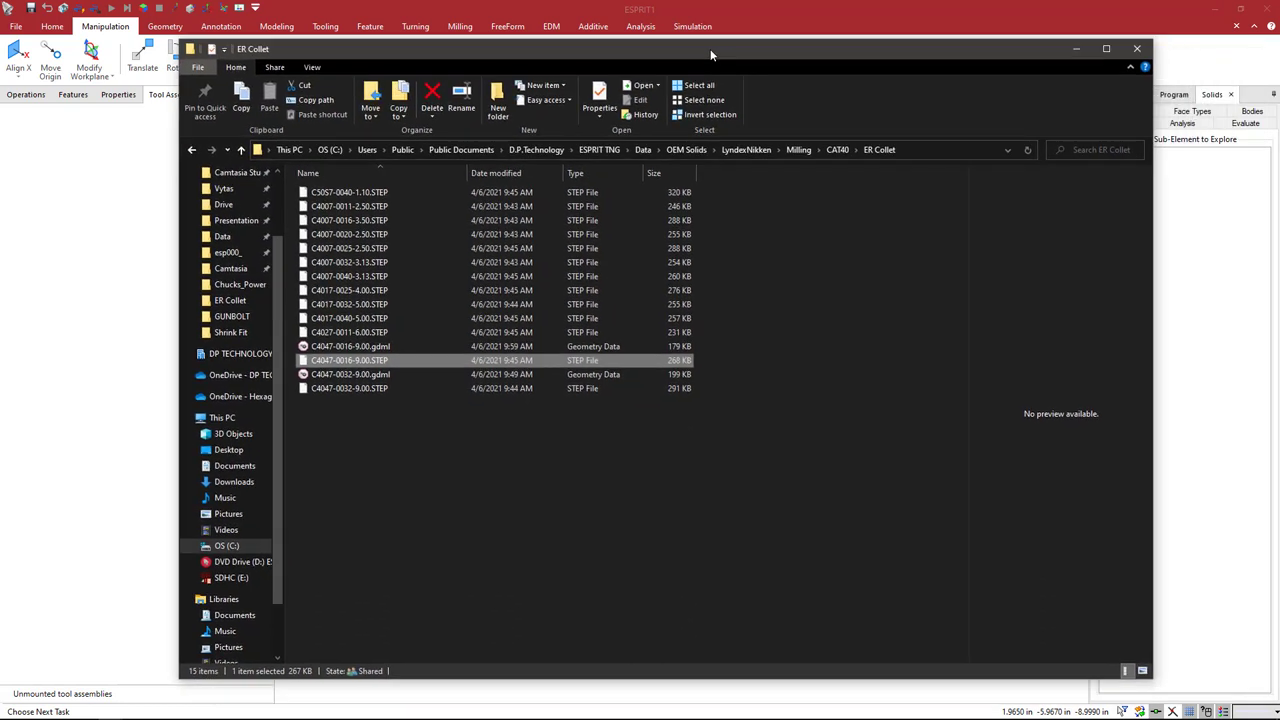
left_click(368, 375)
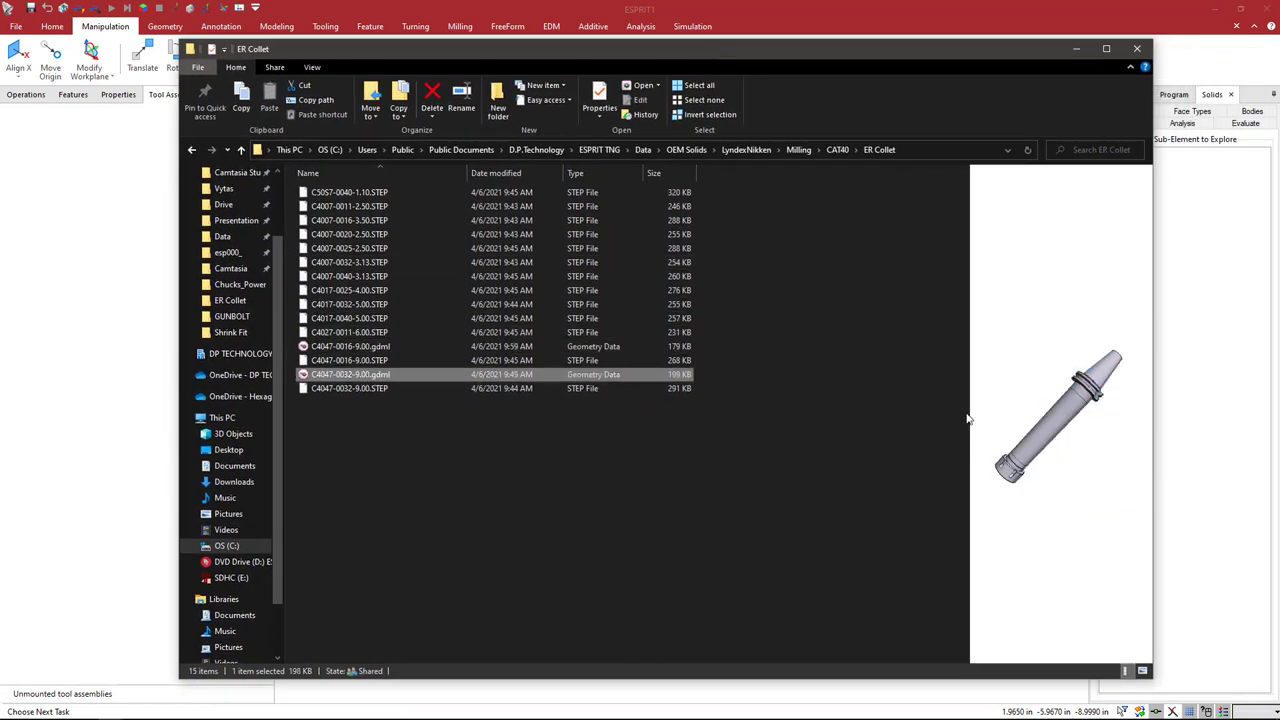
left_click_drag(969, 411, 729, 411)
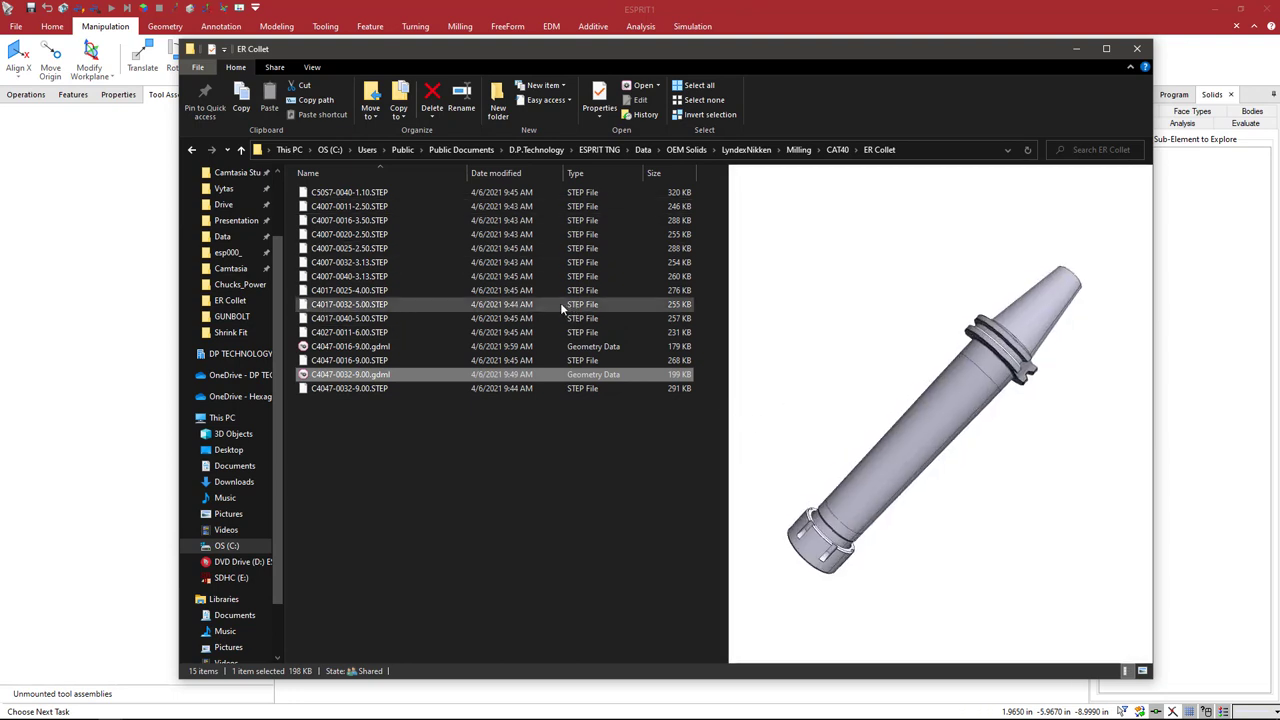
left_click(313, 67)
left_click(261, 91)
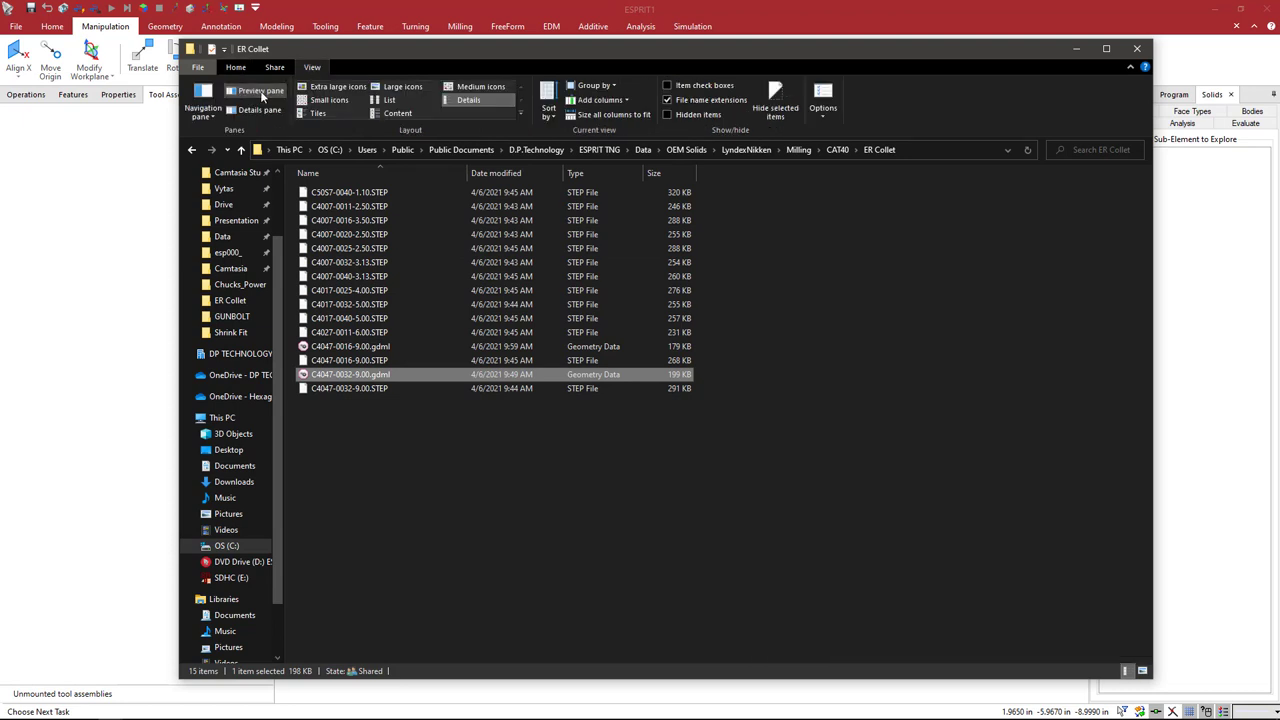
left_click(261, 91)
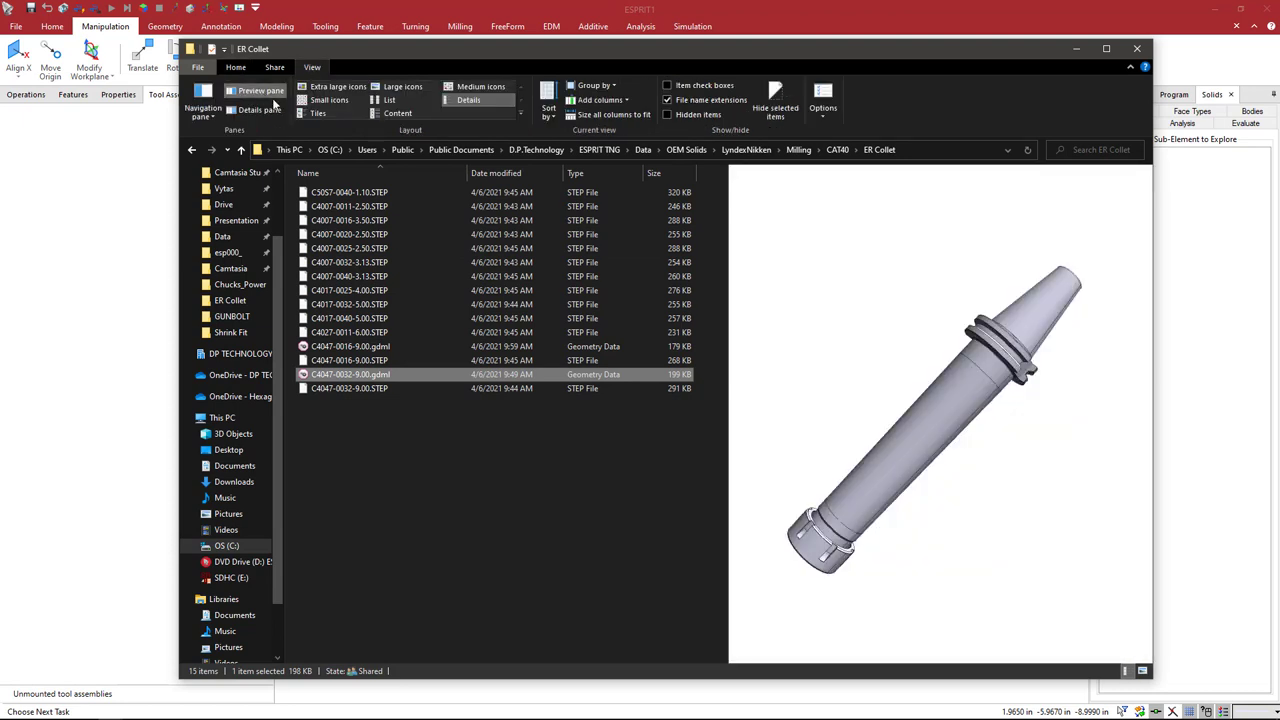
mouse_move(810, 363)
left_mouse_down()
mouse_move(880, 409)
mouse_move(771, 334)
mouse_move(817, 376)
mouse_move(780, 311)
mouse_move(794, 368)
left_mouse_up()
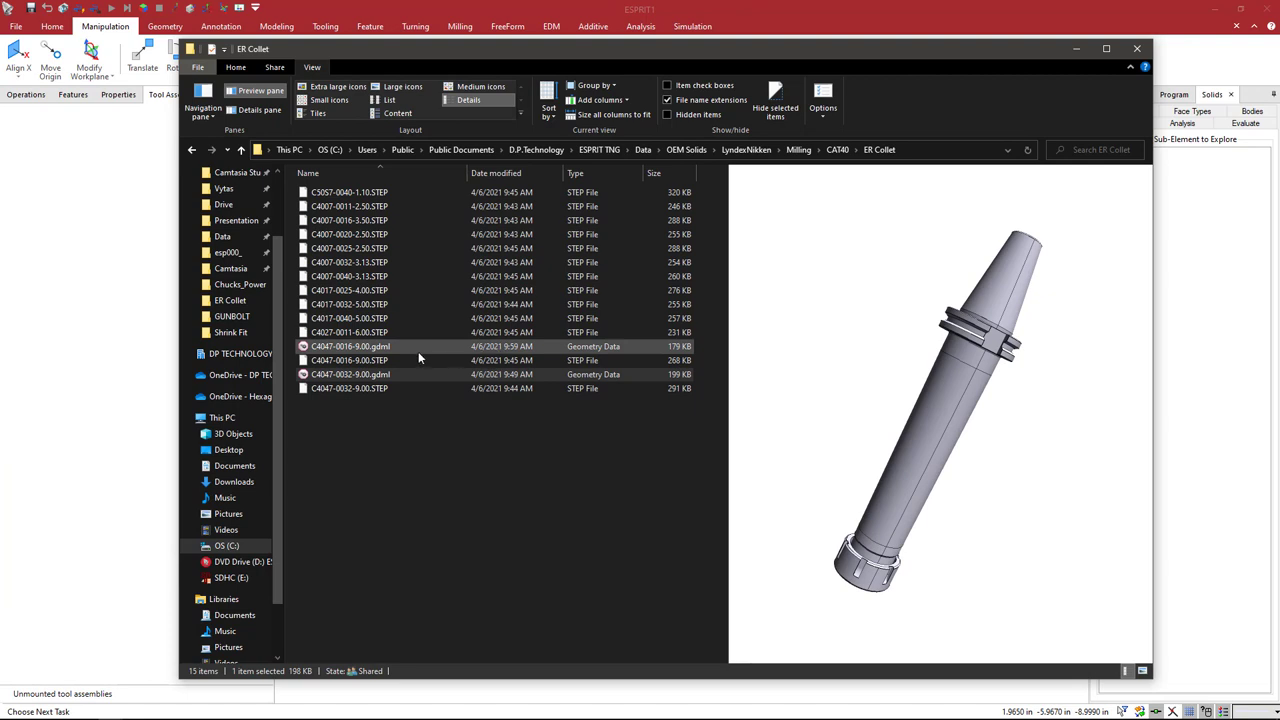
Preview C4047-0016-9.00.gdml from a side view and show the folder as large icons.
left_click(358, 347)
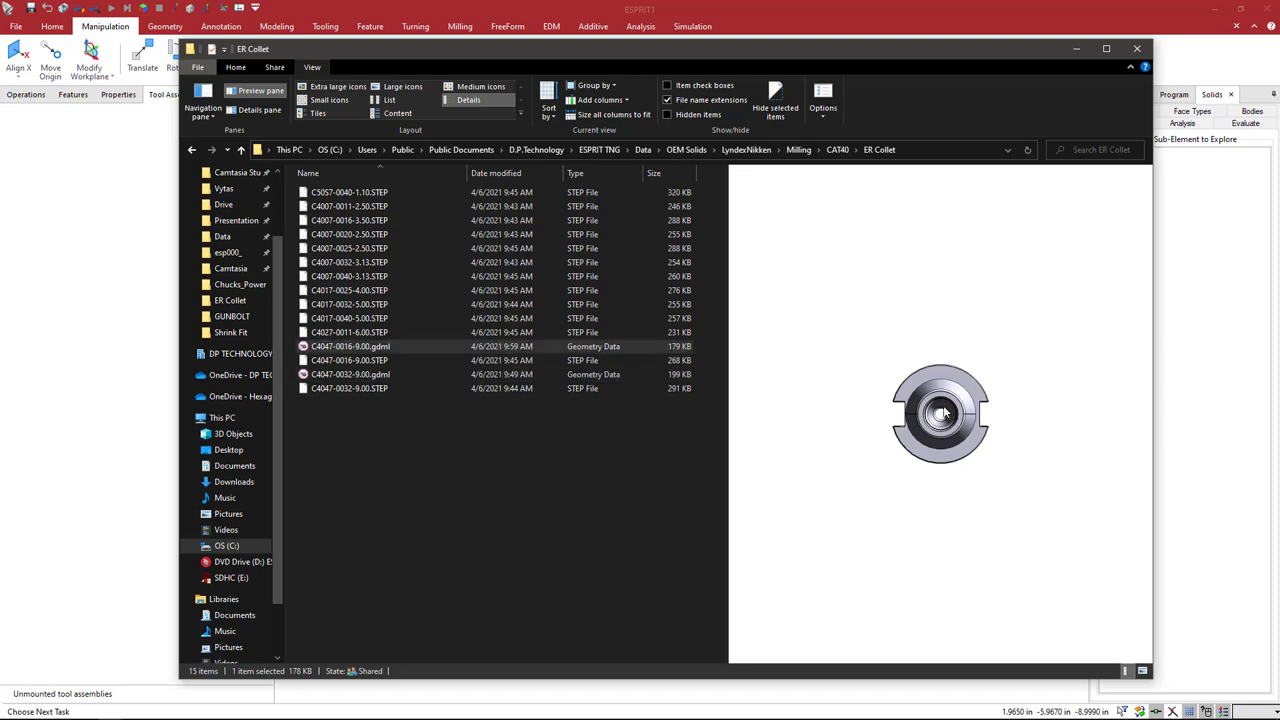
left_click_drag(893, 516, 924, 465)
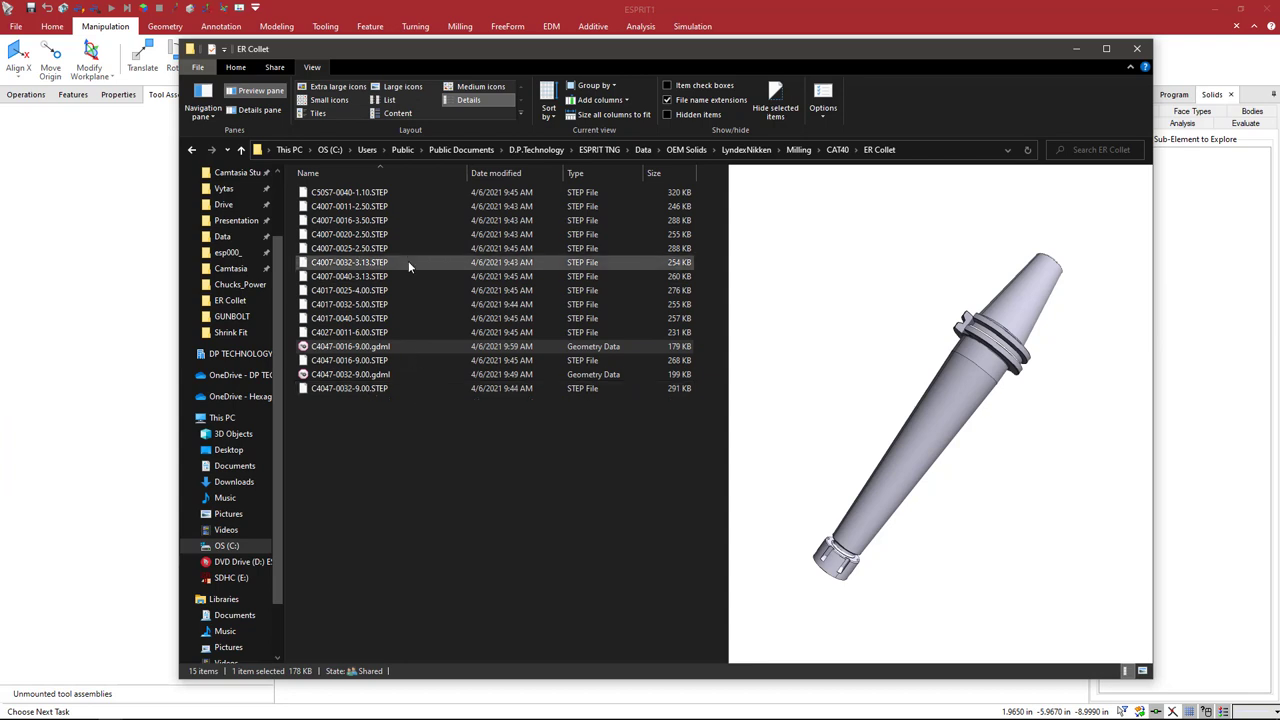
left_click(403, 86)
Compare C4047-0032-9.00.gdml with C4047-0016-9.00.gdml, rotating the new holder's preview to an angled side view.
left_click(599, 398)
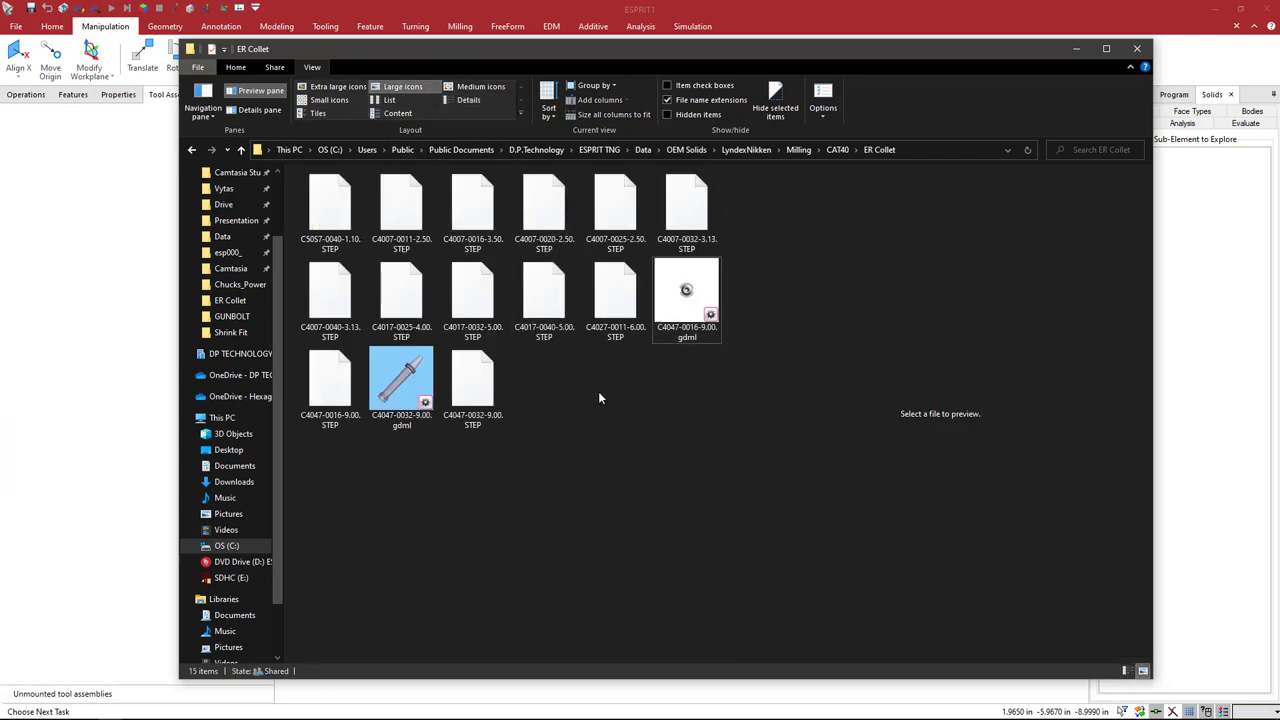
left_click(405, 392)
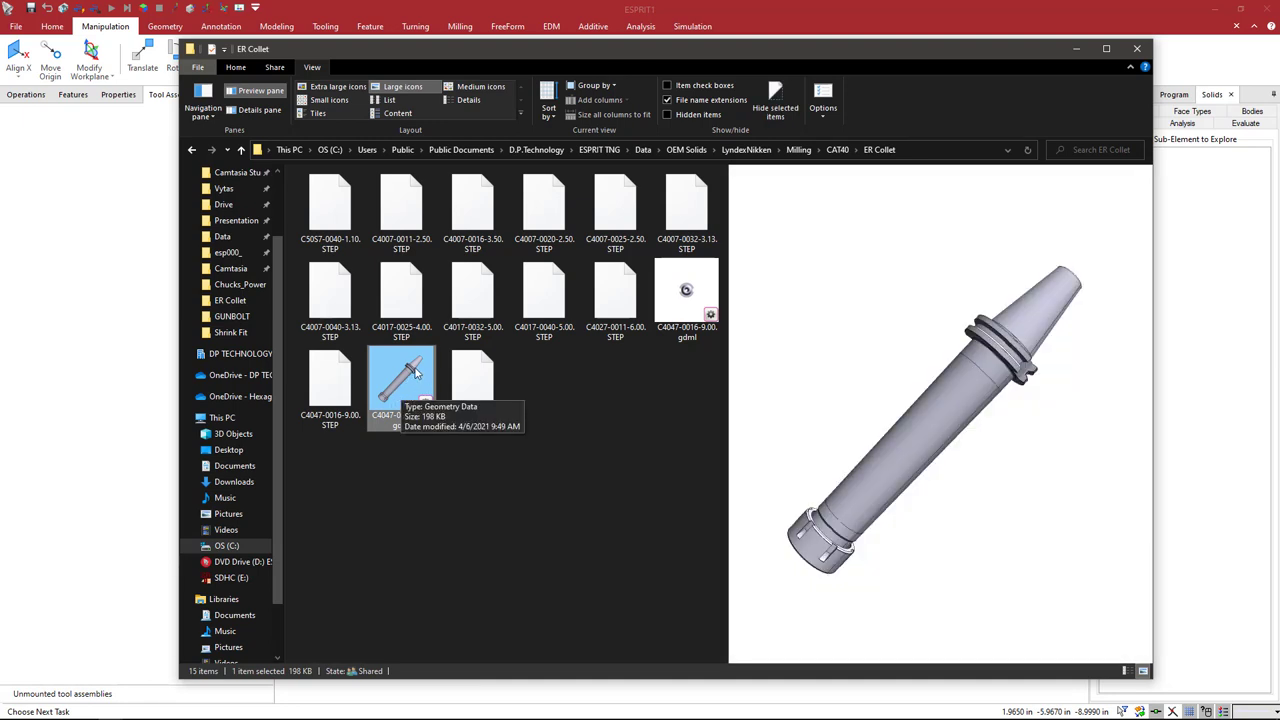
left_click(686, 298)
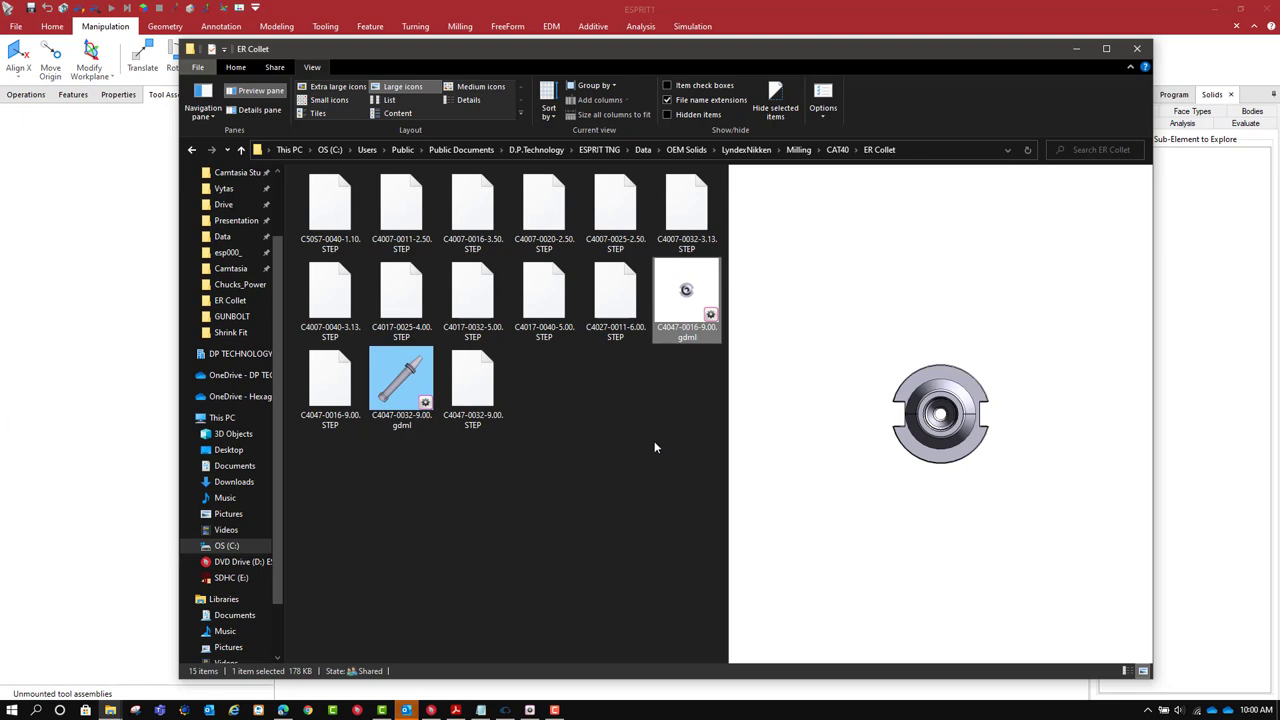
left_click_drag(897, 447, 900, 360)
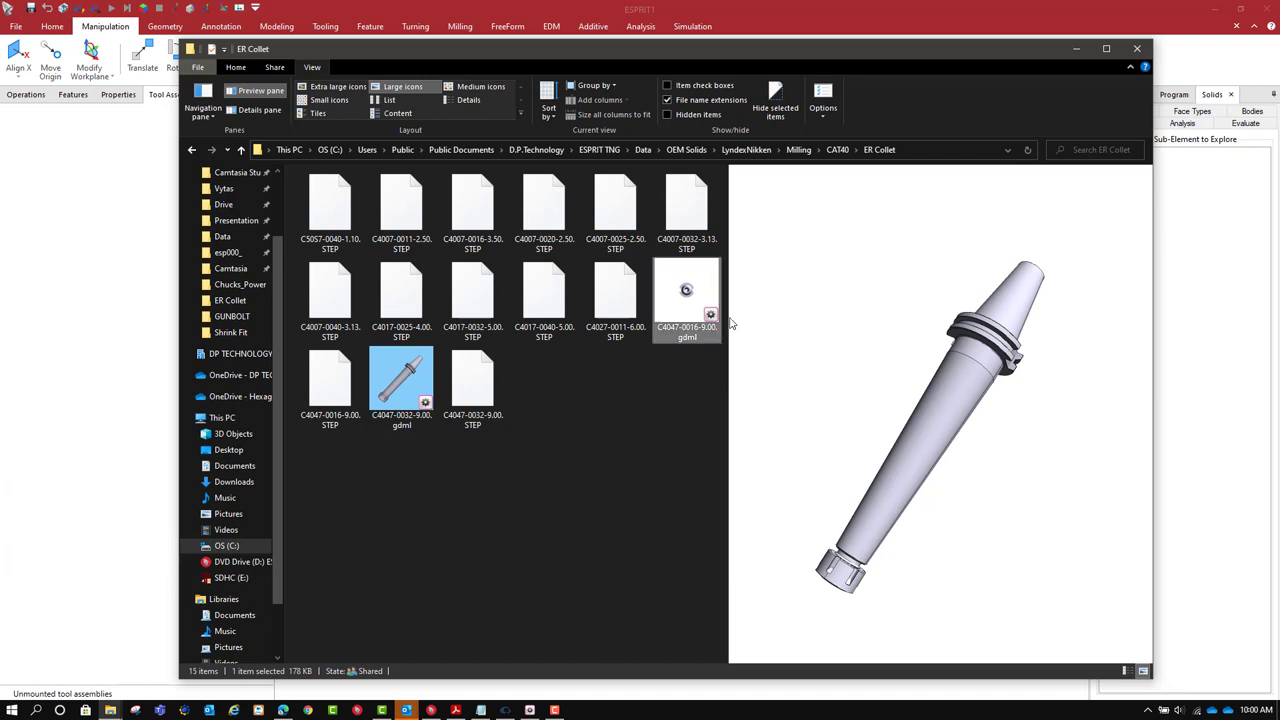
mouse_move(893, 396)
left_mouse_down()
mouse_move(849, 397)
mouse_move(894, 403)
left_mouse_up()
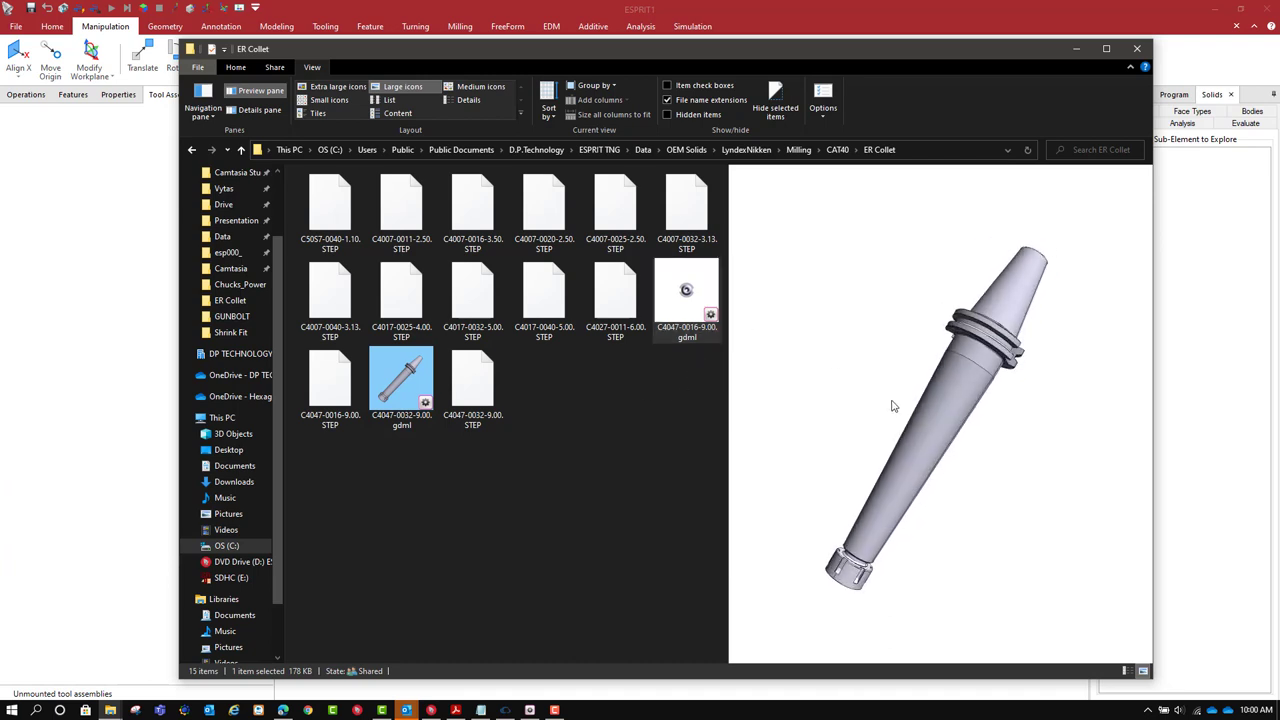
Open C4047-0016-9.00.gdml in Machine Tool Builder, set an oblique side view as its preview, and save.
double_click(687, 297)
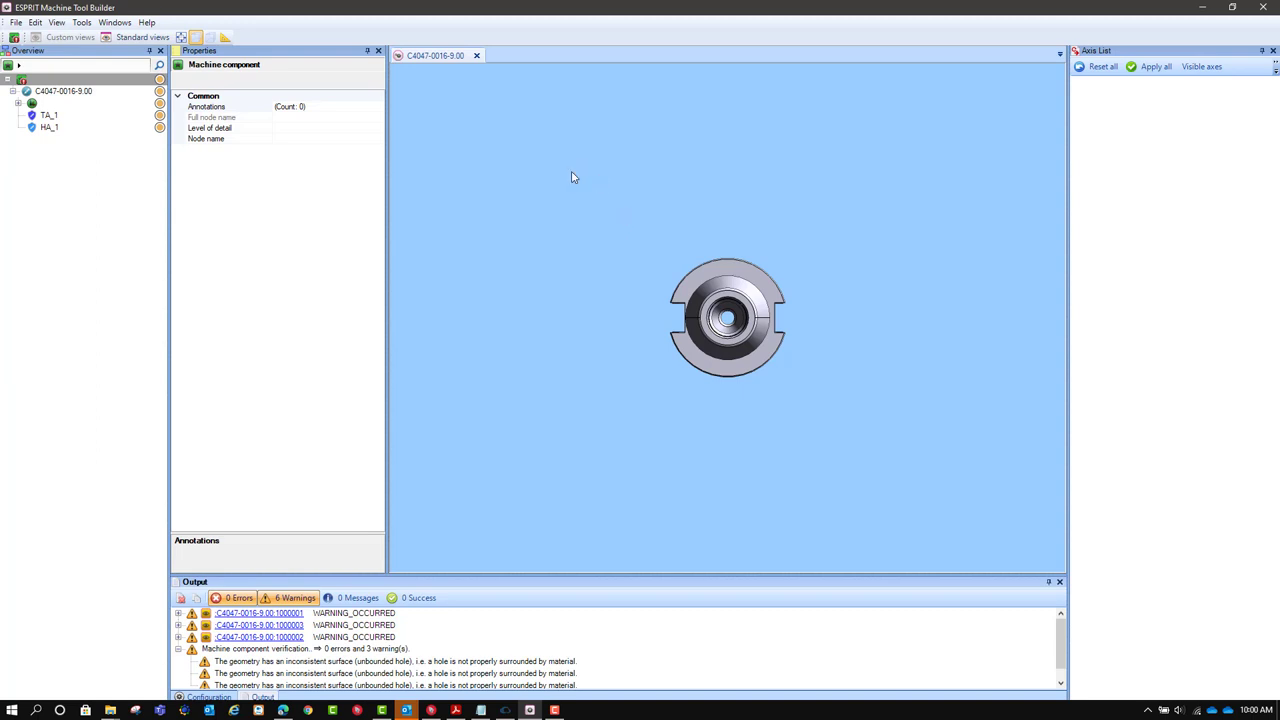
middle_click_drag(626, 349, 662, 297)
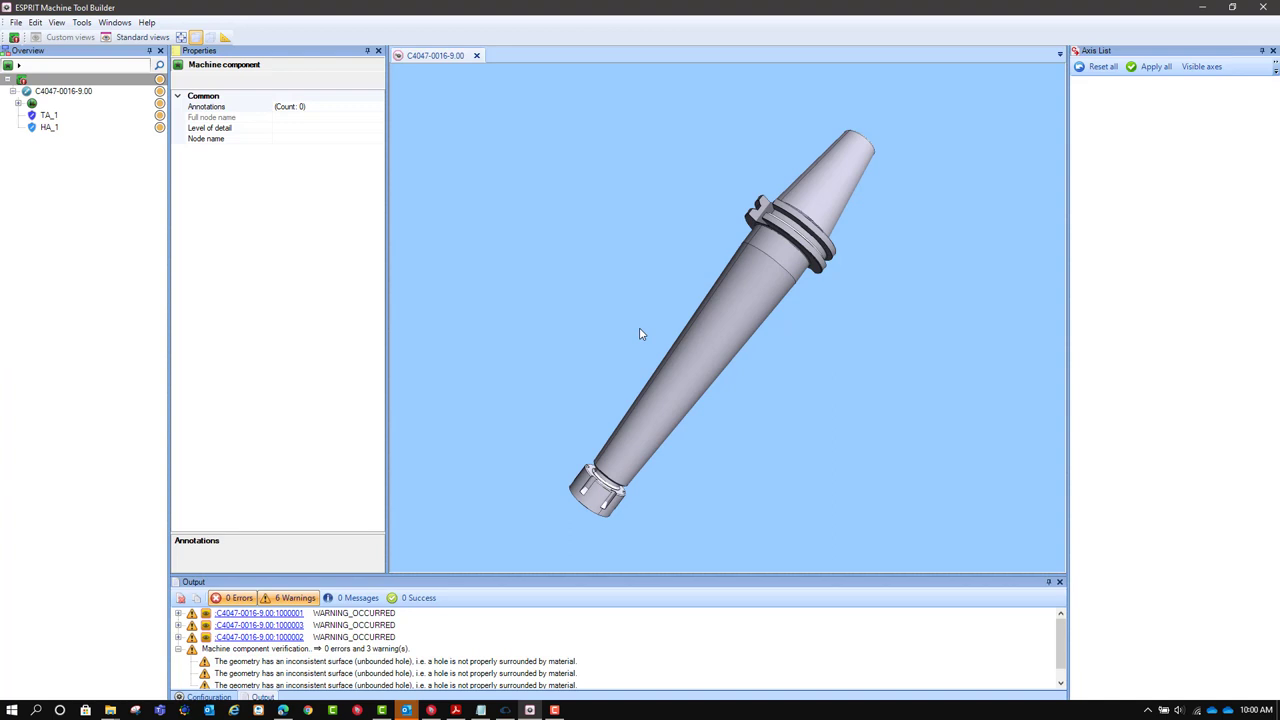
left_click(56, 22)
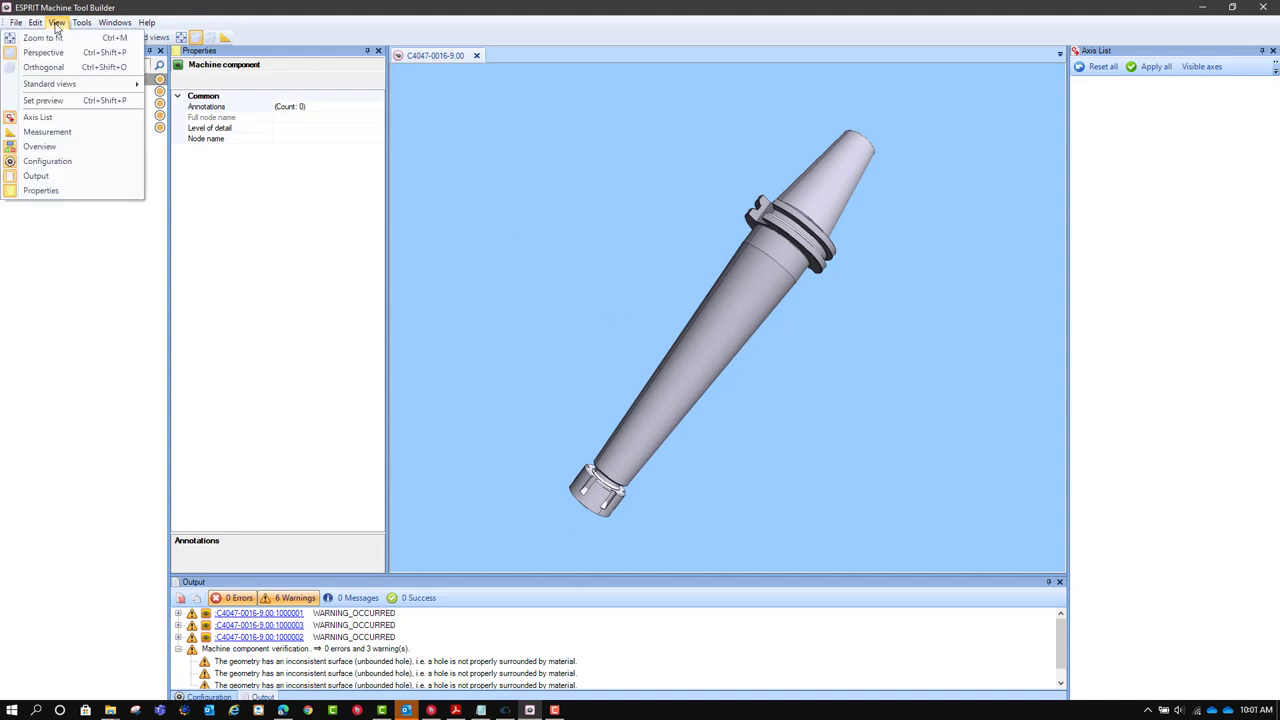
left_click(59, 102)
left_click(17, 23)
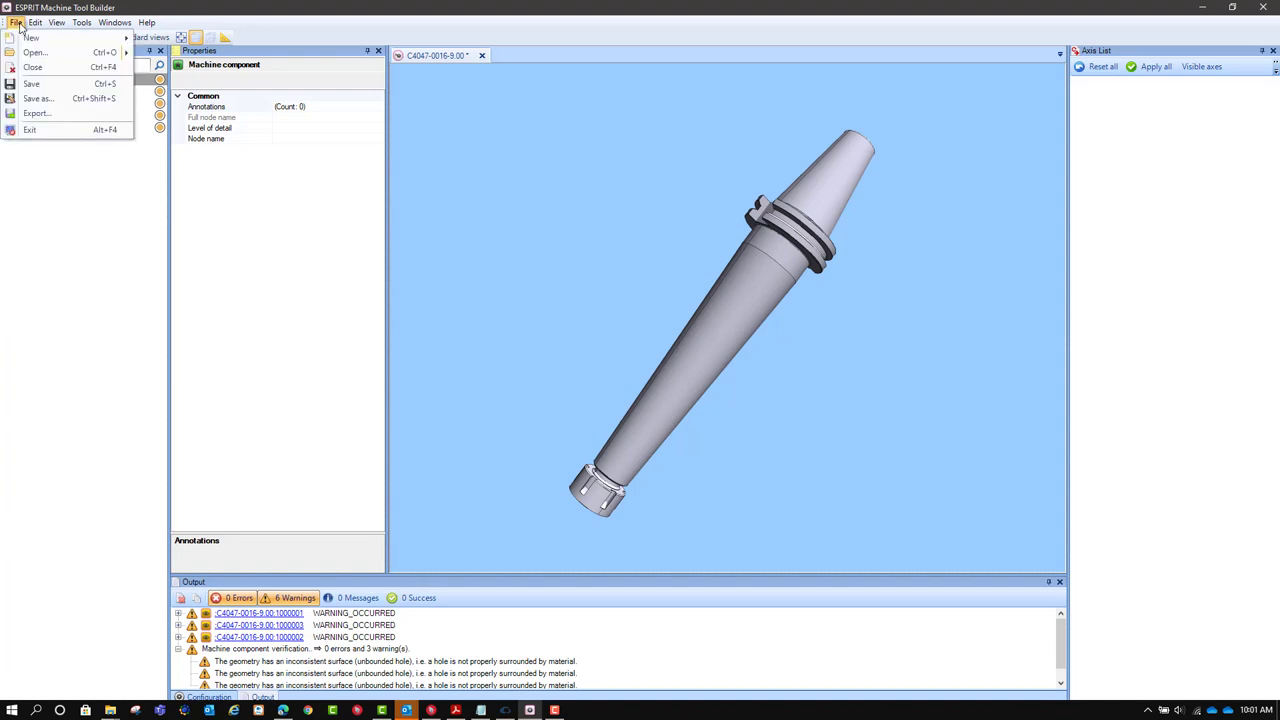
left_click(31, 84)
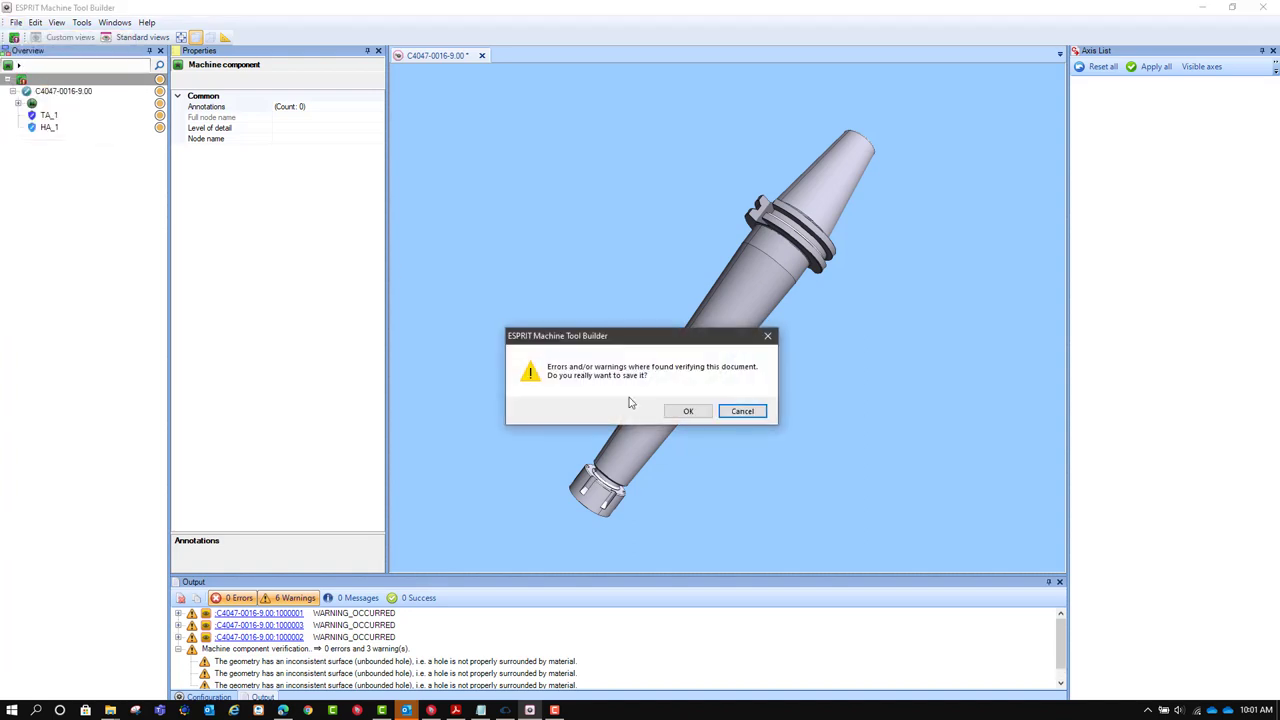
Dismiss the save warning and inspect holder parts 1000001 through 1000006 in the Overview tree.
left_click(745, 412)
left_click(19, 103)
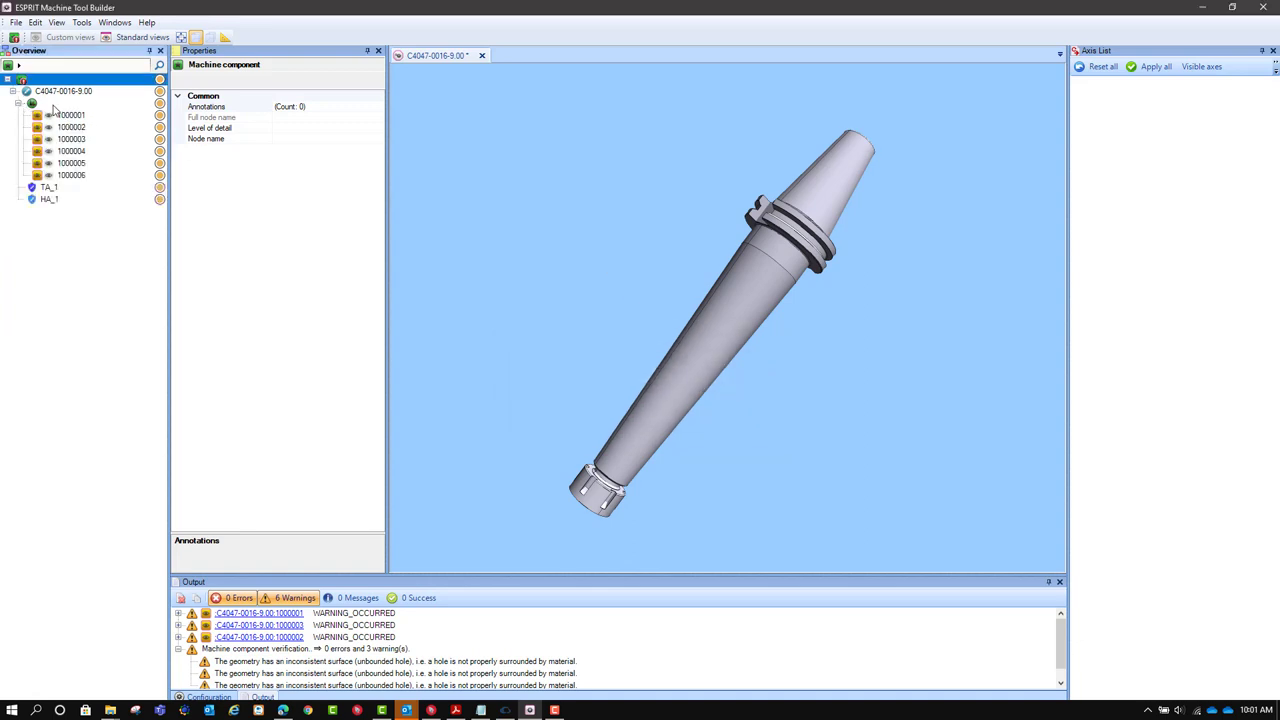
left_click(67, 115)
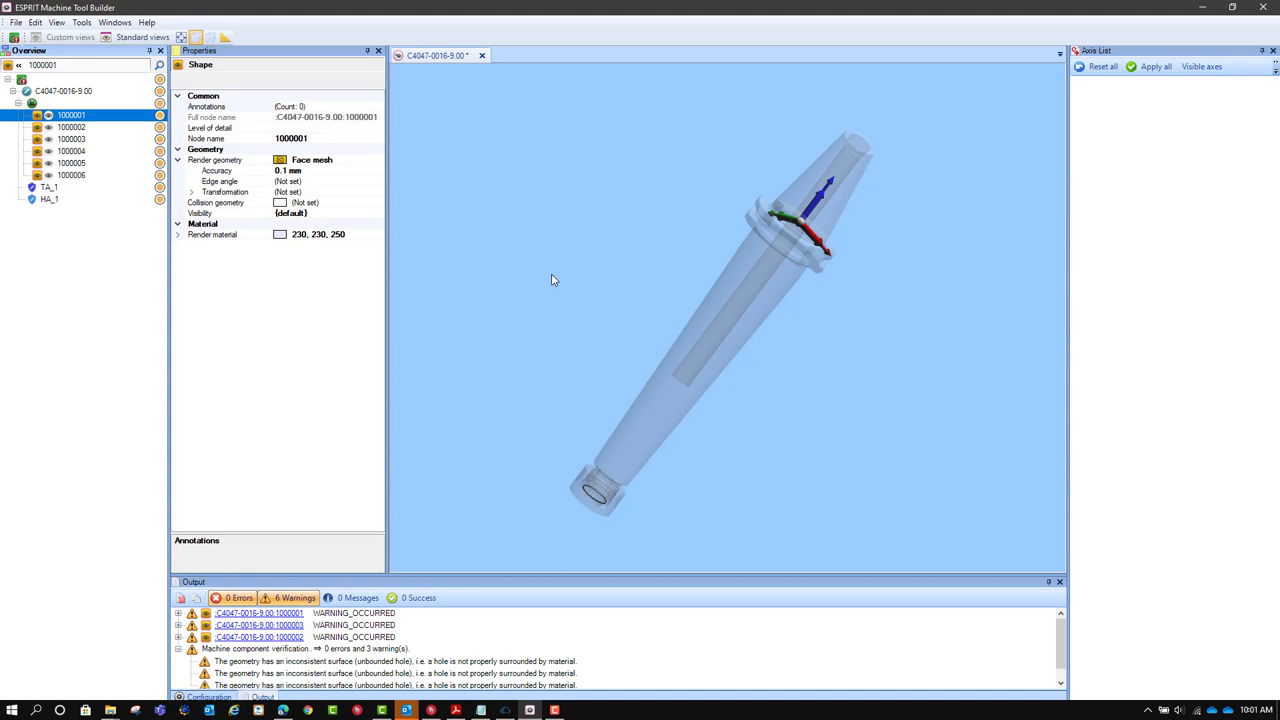
left_click(72, 139)
left_click(78, 152)
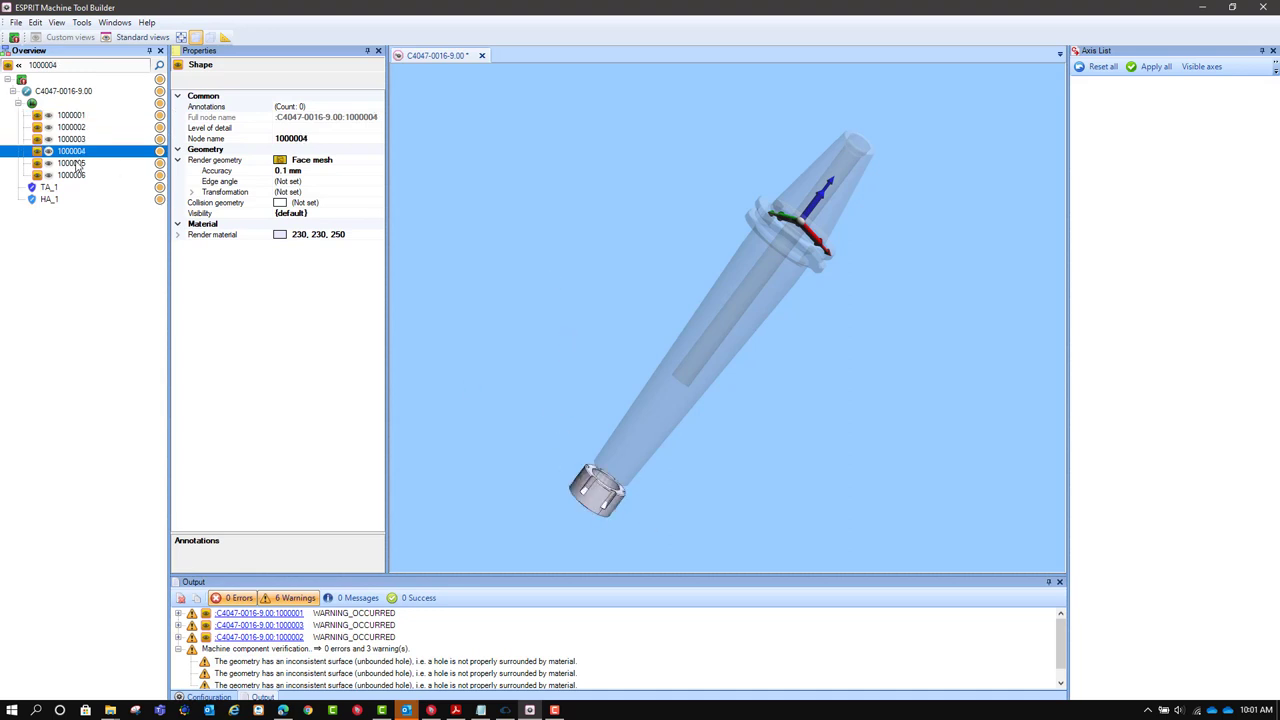
left_click(75, 164)
left_click(72, 175)
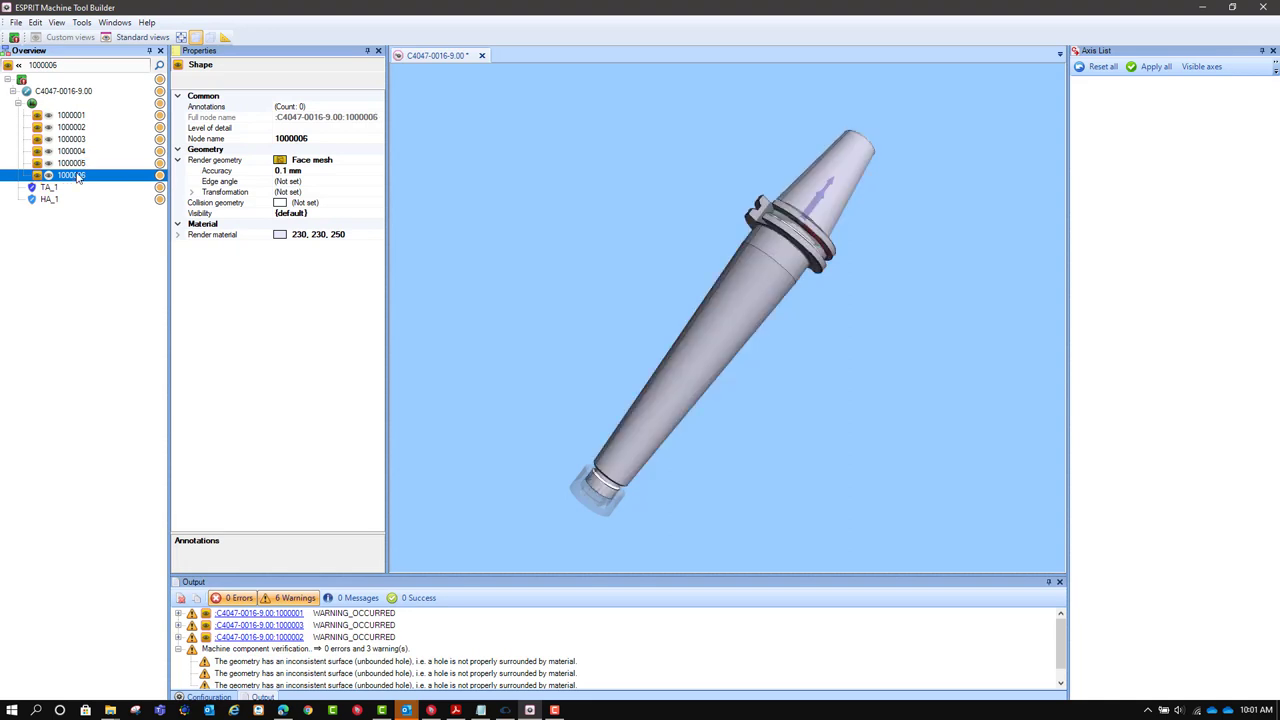
left_click(75, 164)
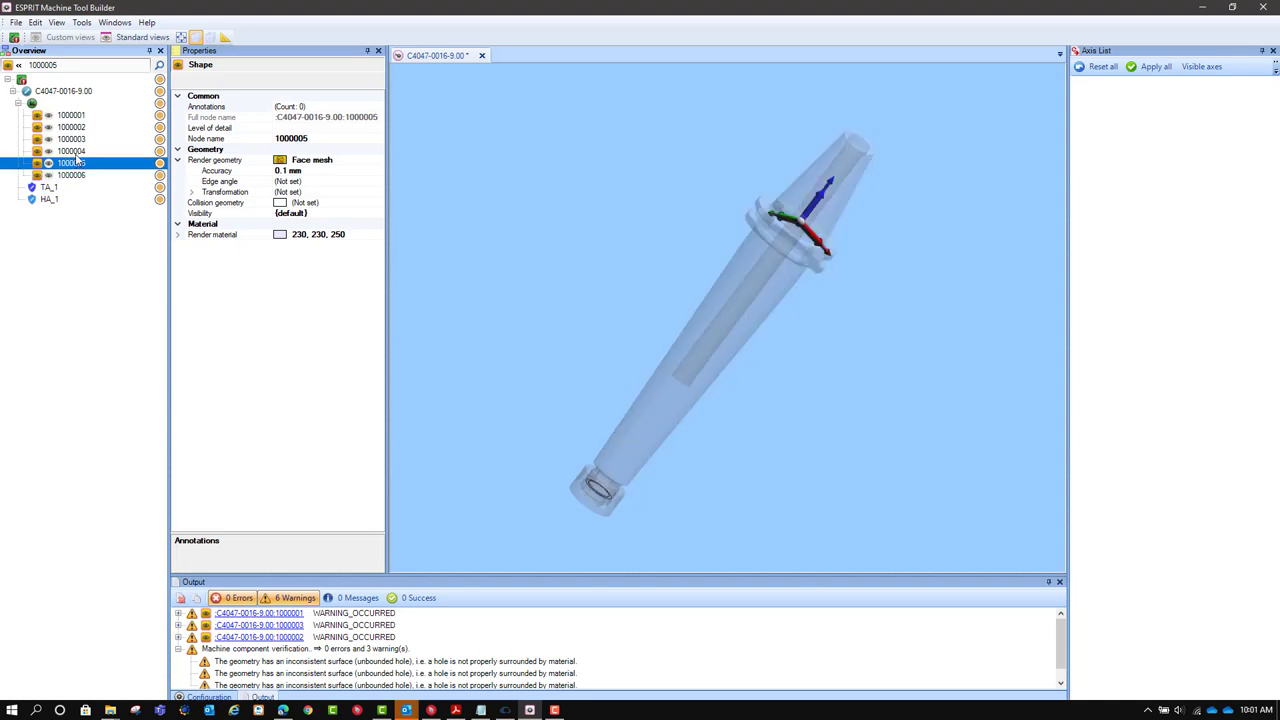
Select bodies 1000005, 1000003, 1000002 and 1000001 and delete them.
key("Up")
key("Up")
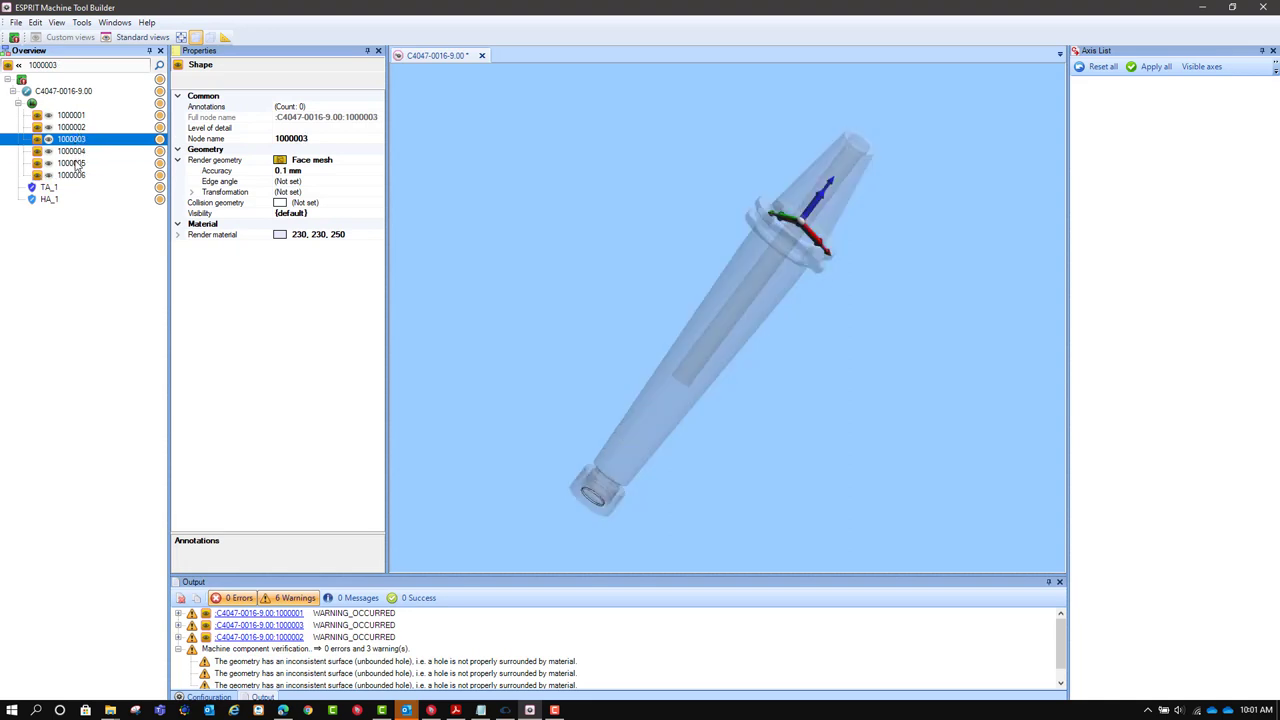
left_click(76, 164)
key("shift+Up")
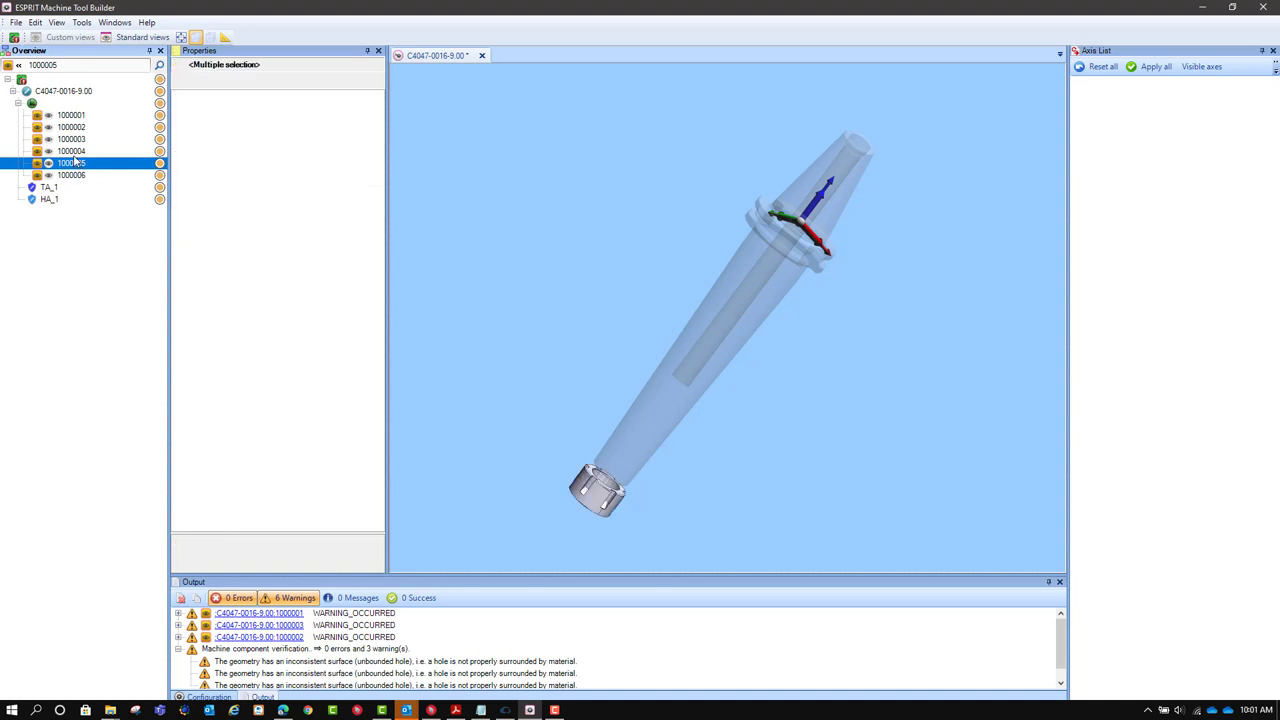
key("shift+Down")
left_click(78, 176)
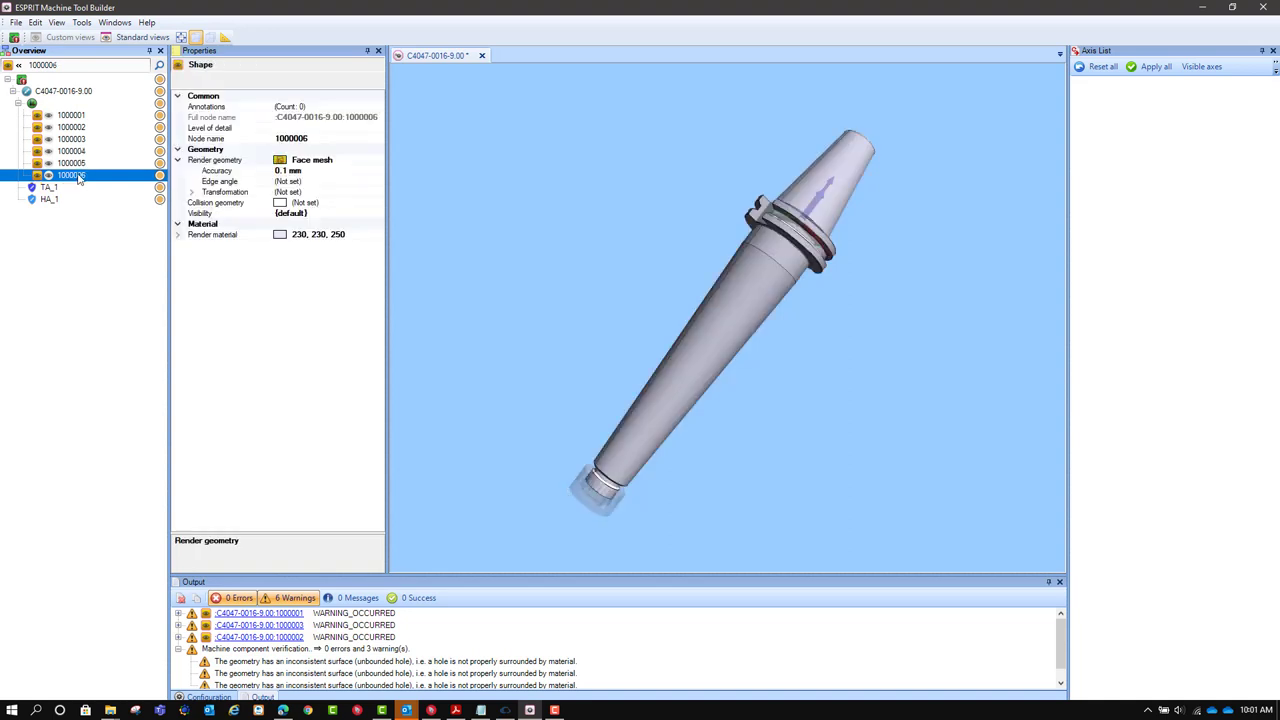
left_click(76, 166, "shift")
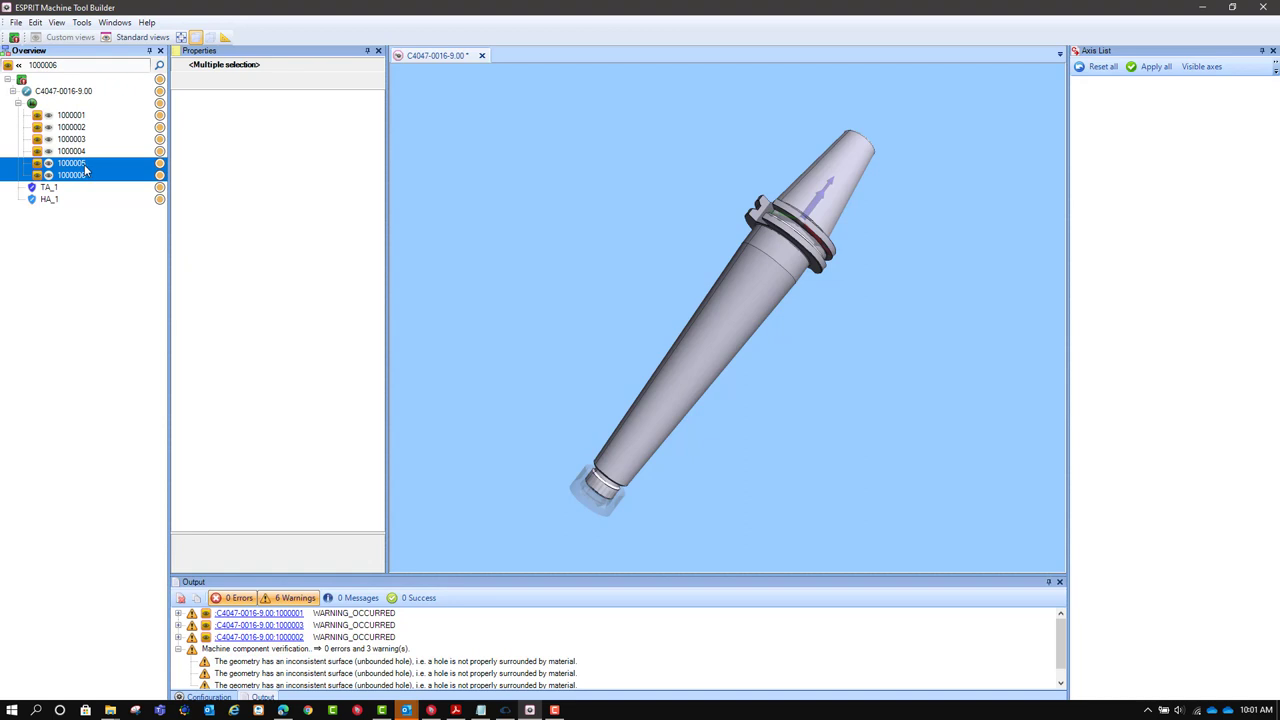
left_click(71, 163, "ctrl")
left_click(71, 151, "ctrl")
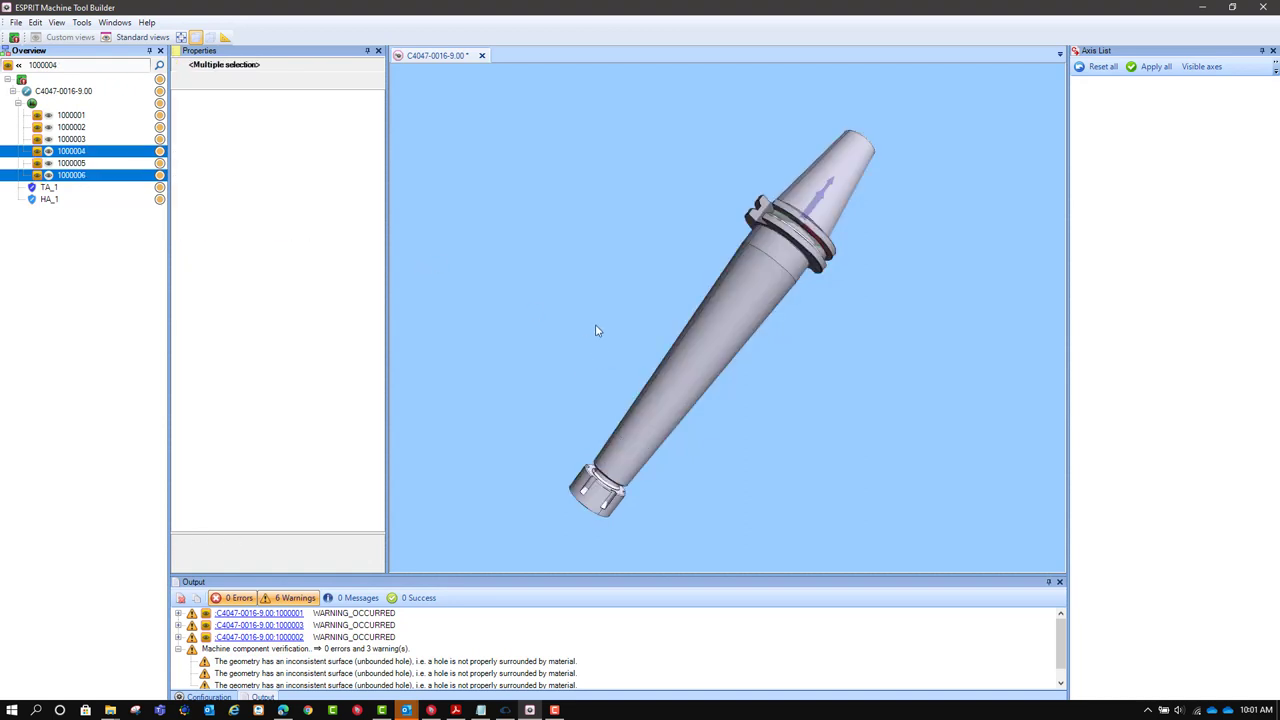
left_click(82, 163)
left_click(77, 139, "ctrl")
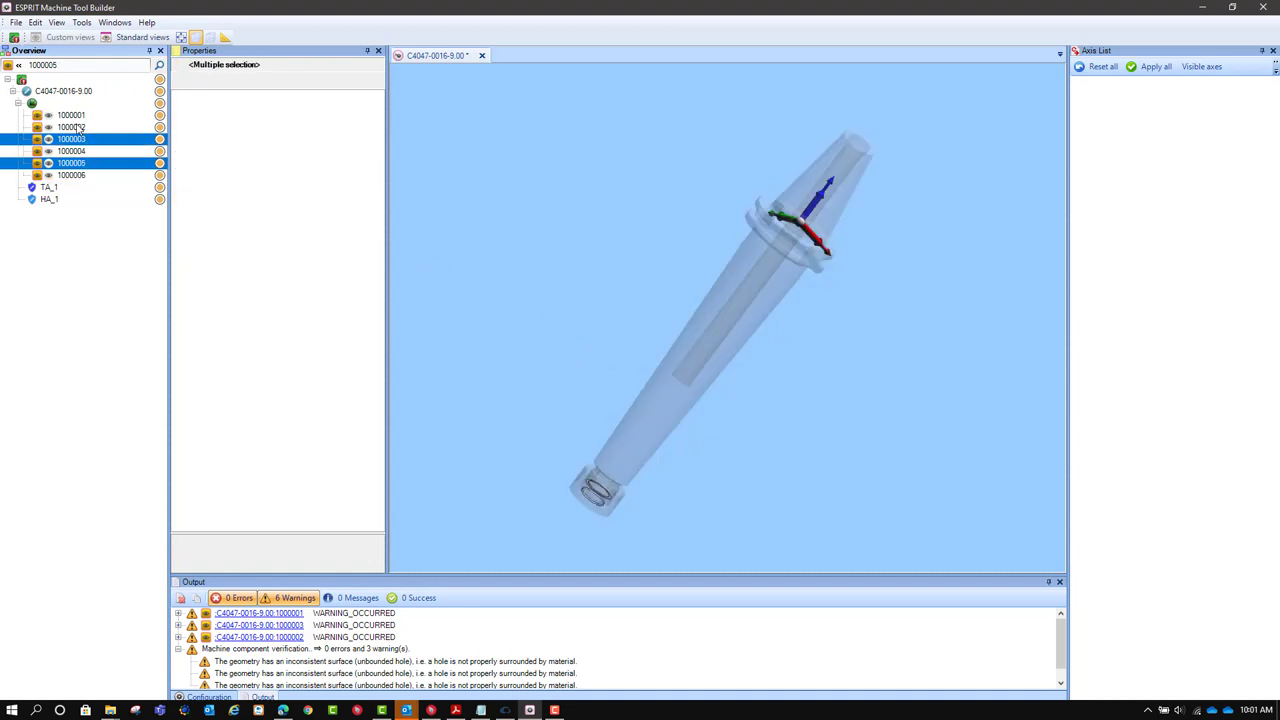
left_click(77, 128, "ctrl")
left_click(76, 115, "ctrl")
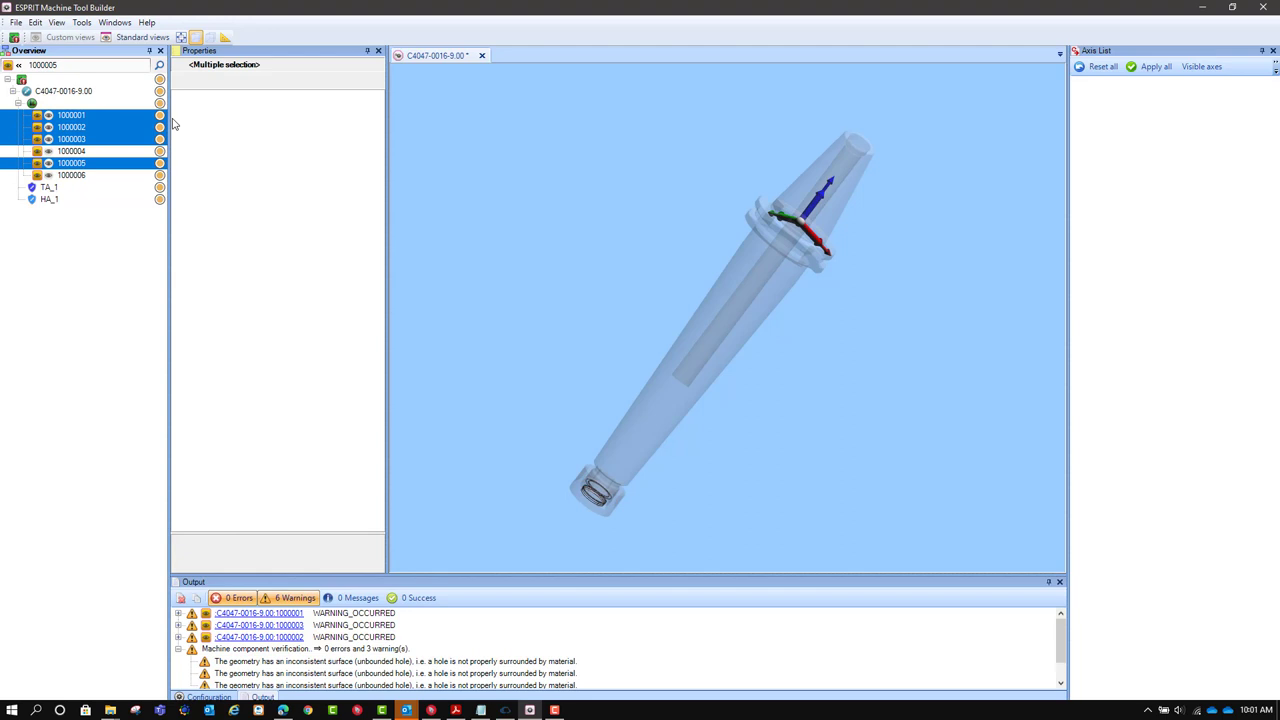
key("Delete")
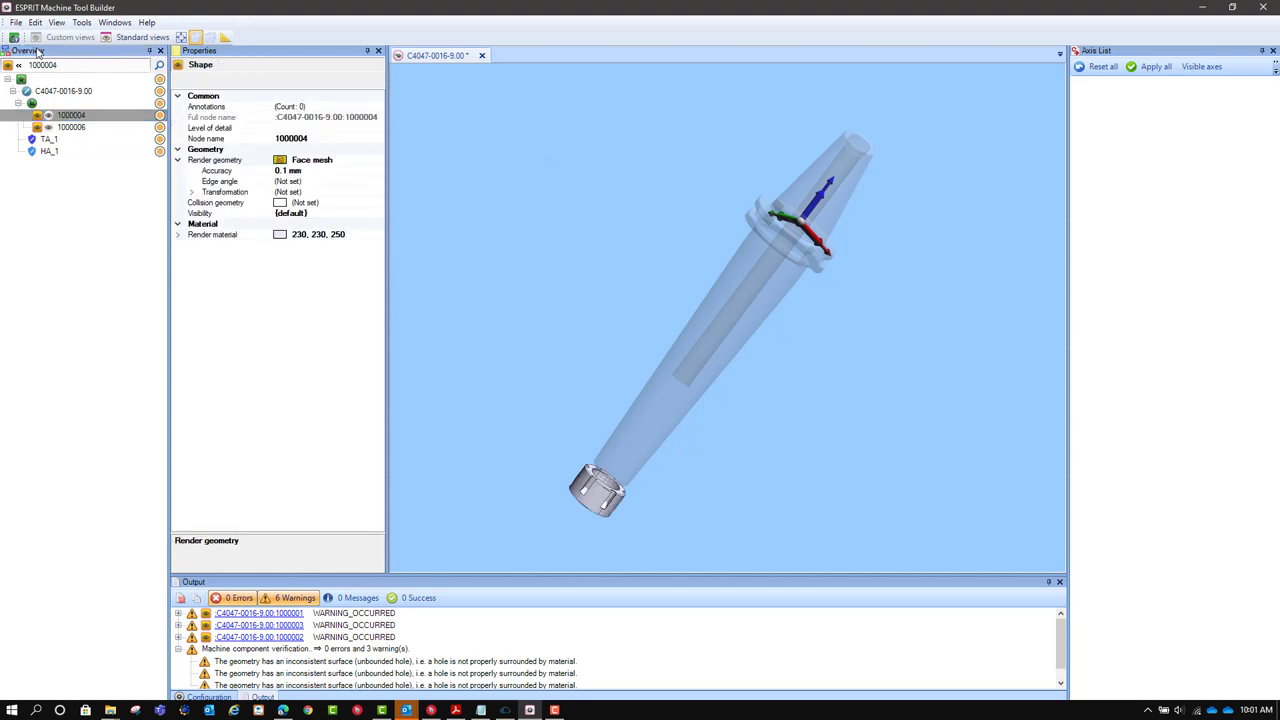
left_click(15, 23)
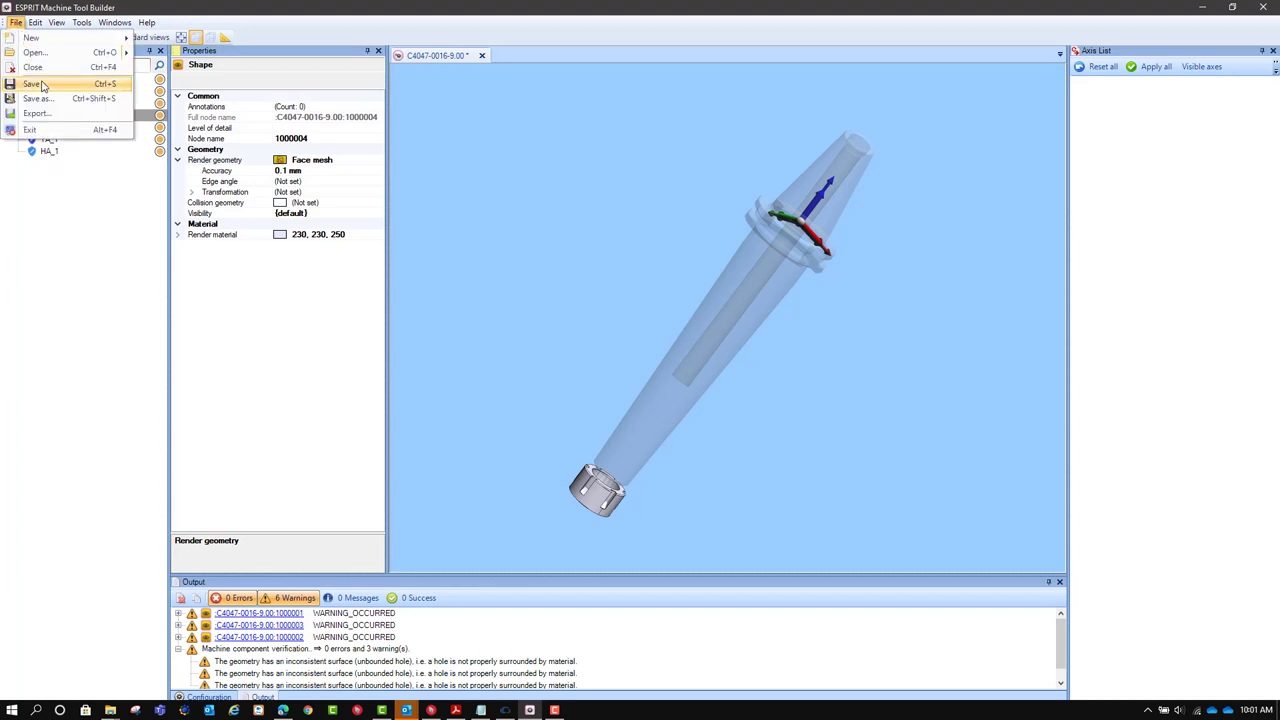
Check the remaining bodies 1000004 and 1000006, then save the trimmed C4047-0016-9.00 holder.
left_click(90, 212)
left_click(90, 212)
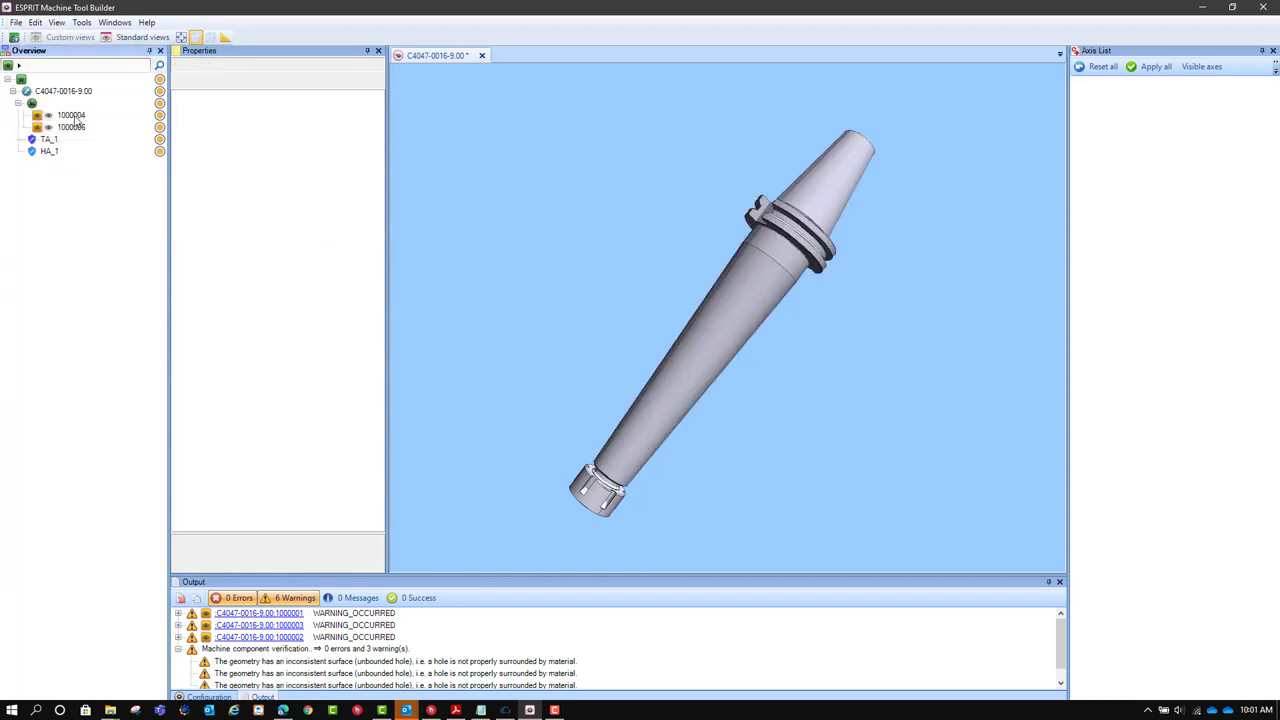
left_click(72, 116)
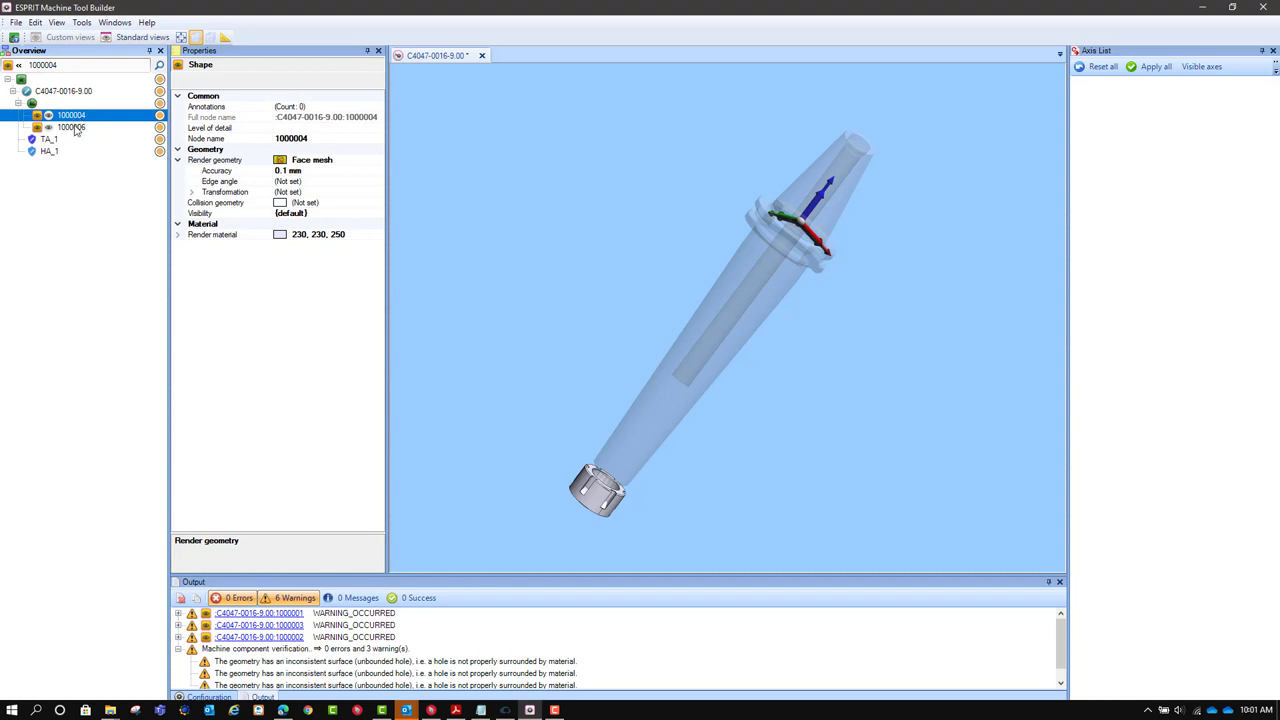
left_click(72, 127)
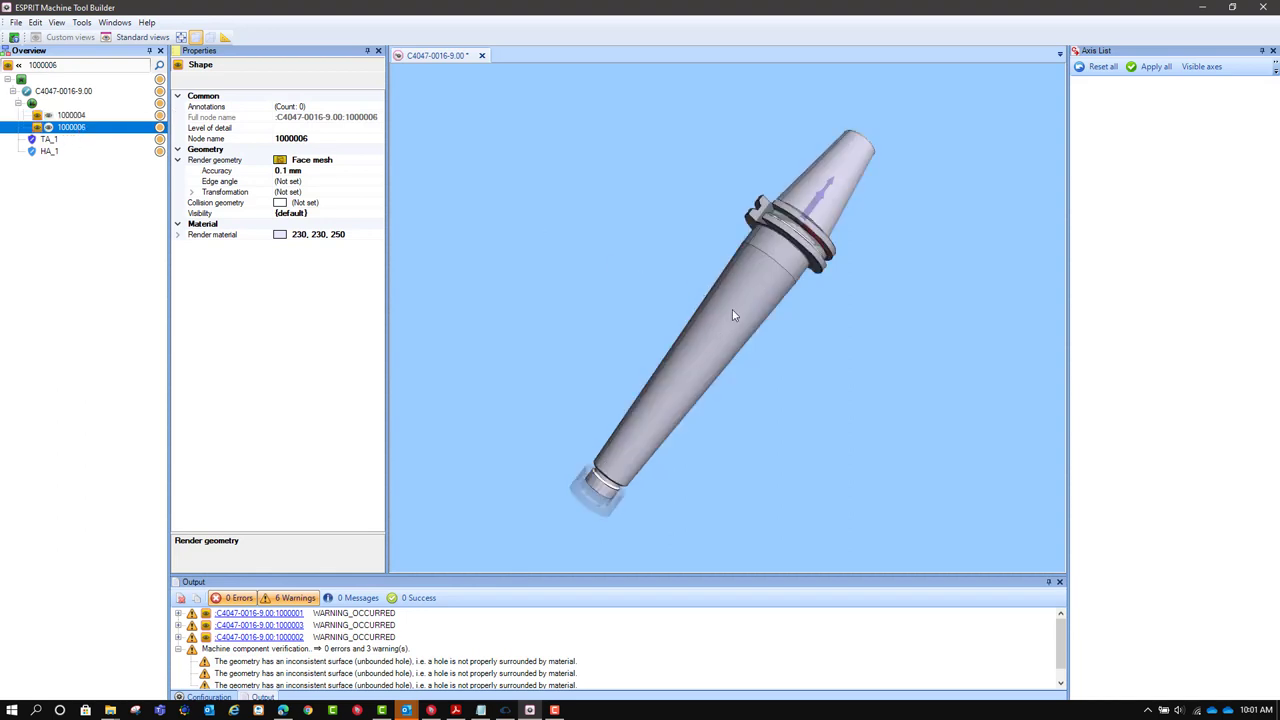
left_click(72, 115)
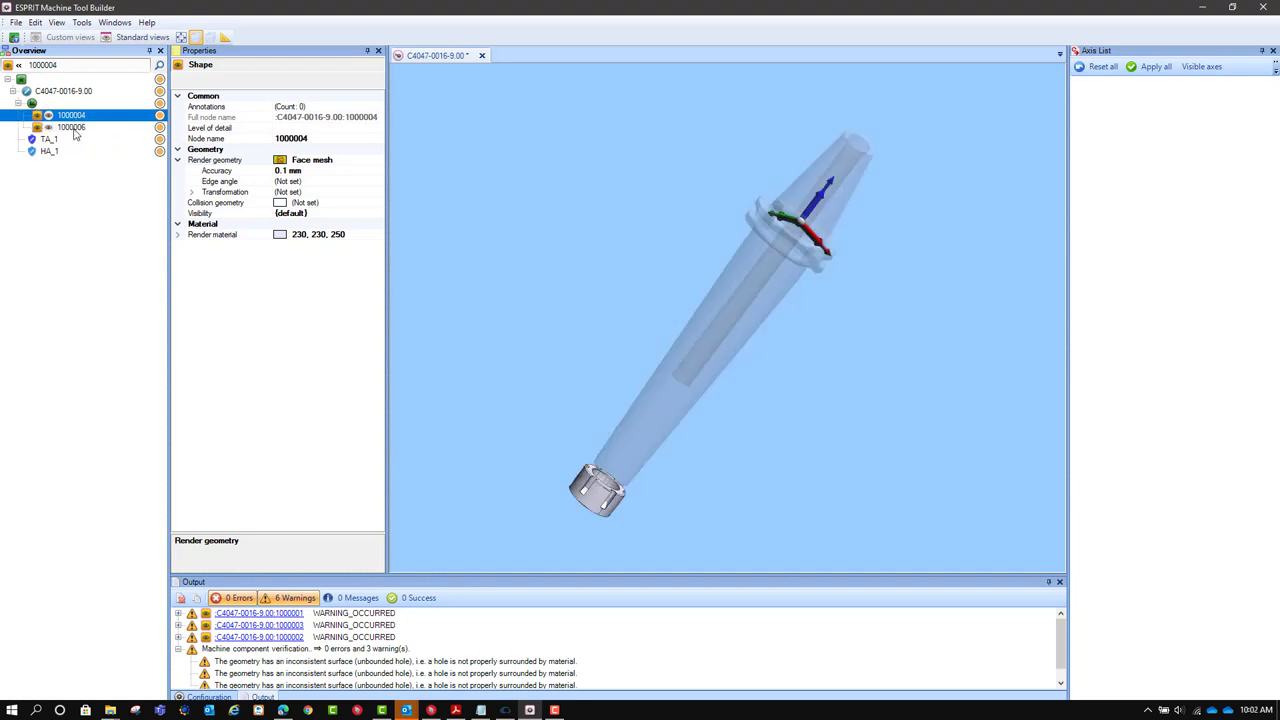
left_click(67, 193)
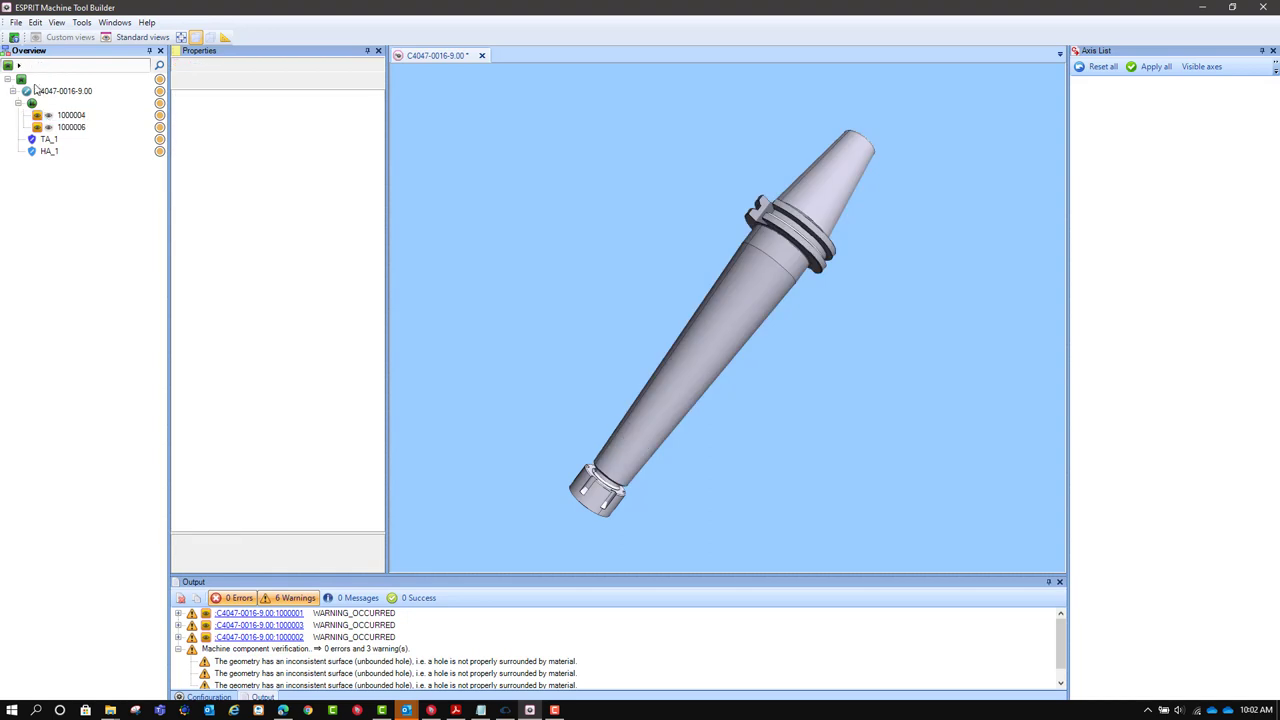
left_click(16, 22)
left_click(35, 86)
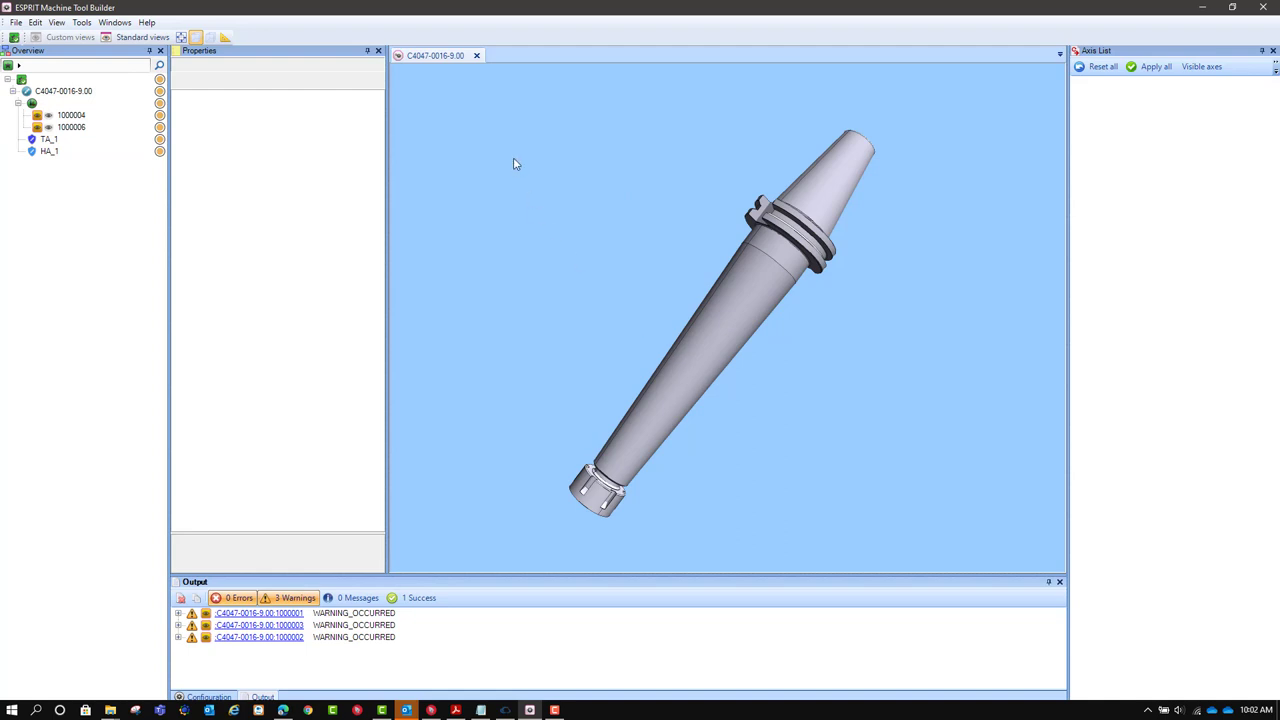
Close Machine Tool Builder and compare previews of C4047-0032-9.00.gdml and C4047-0016-9.00.gdml.
left_click(477, 57)
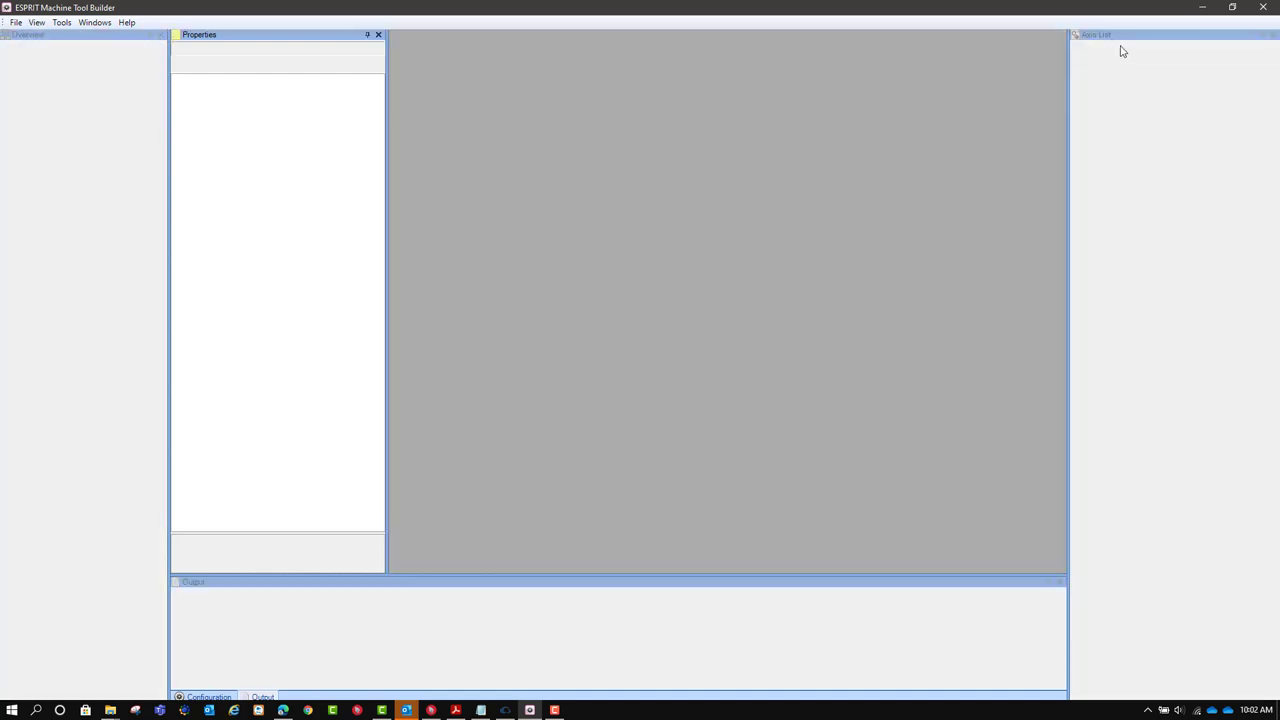
left_click(1263, 8)
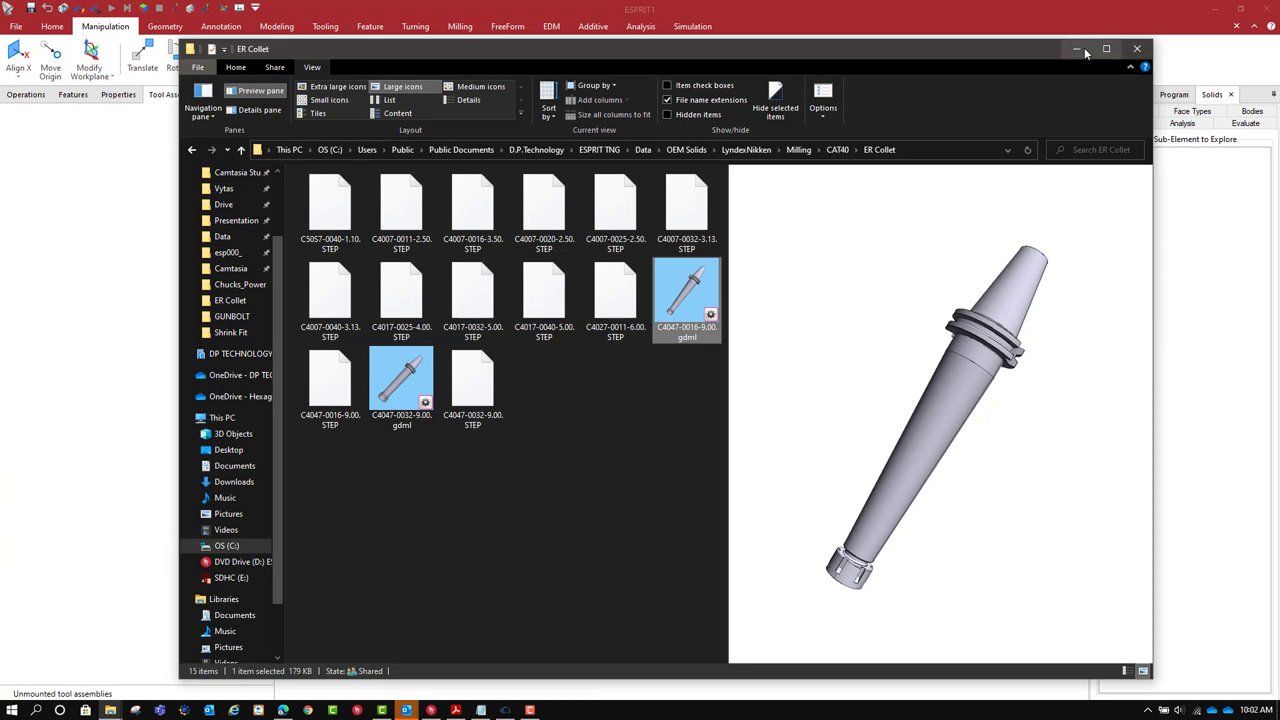
left_click(617, 460)
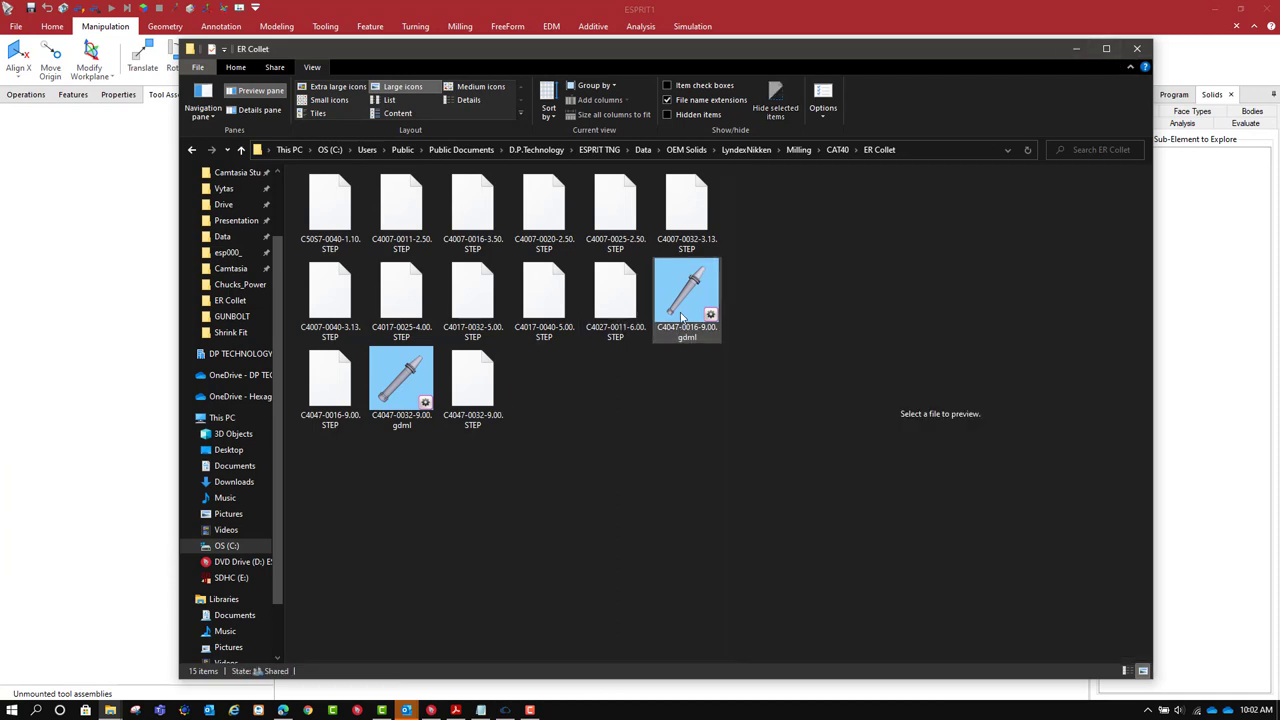
left_click(410, 388)
left_click(689, 292)
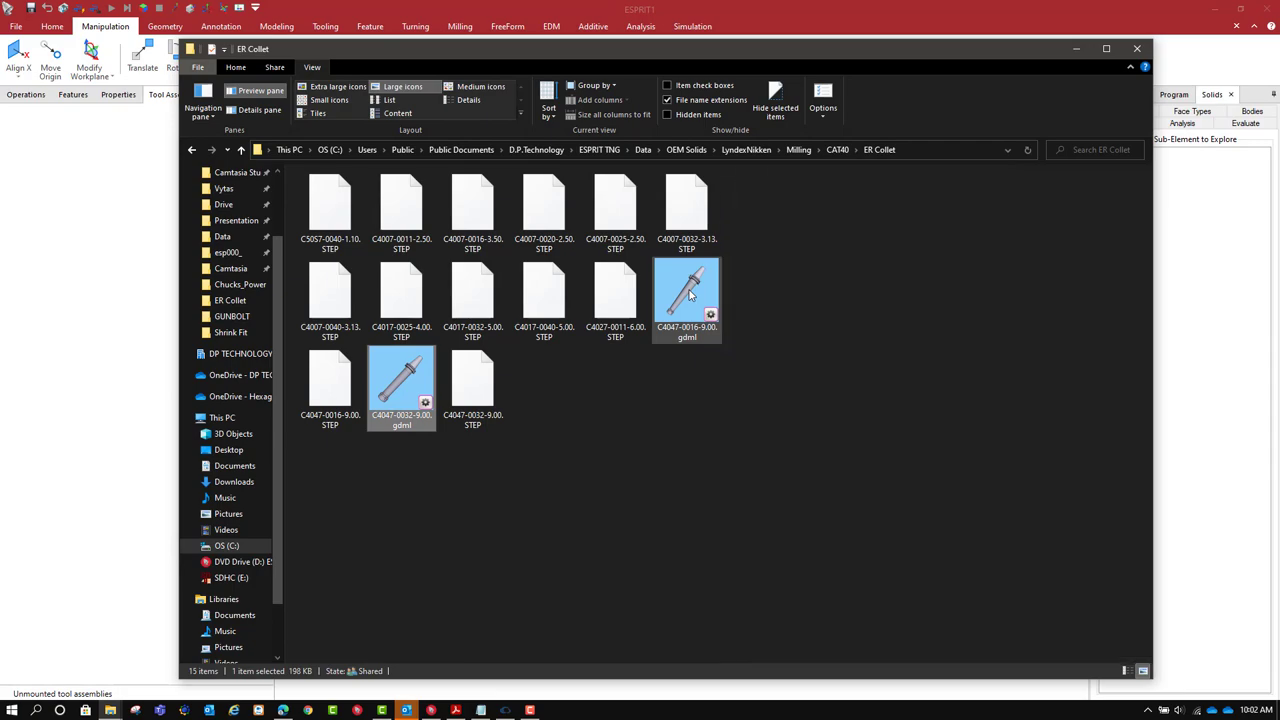
left_click(404, 382)
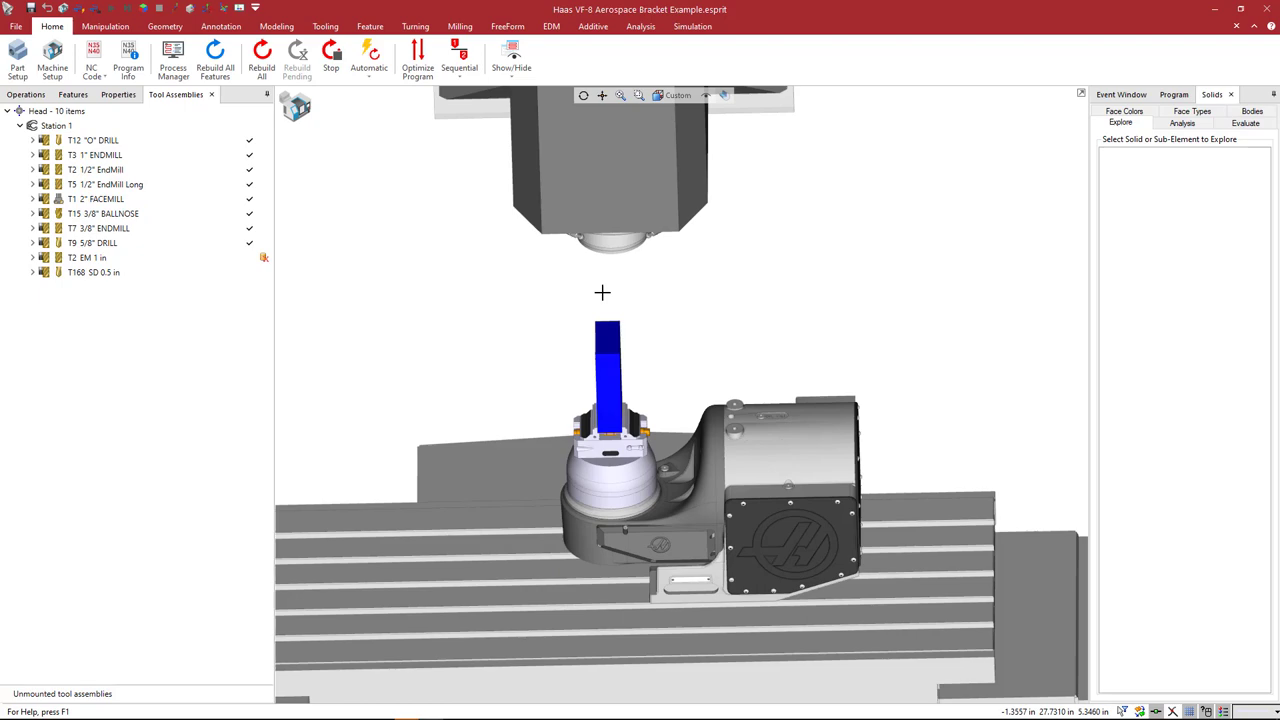
Drag the Machine transparency slider to fully opaque in the per-element transparency settings.
middle_click_drag(628, 337, 648, 317)
scroll(648, 317, "down", 3)
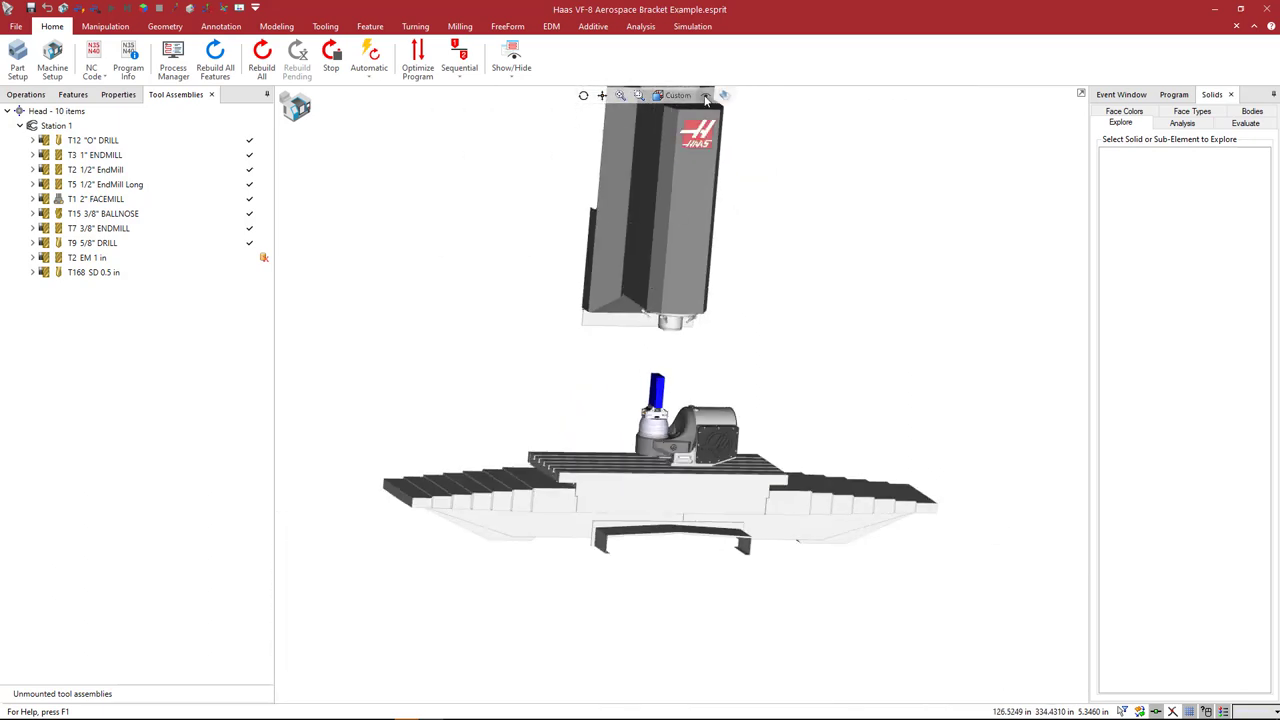
left_click(705, 95)
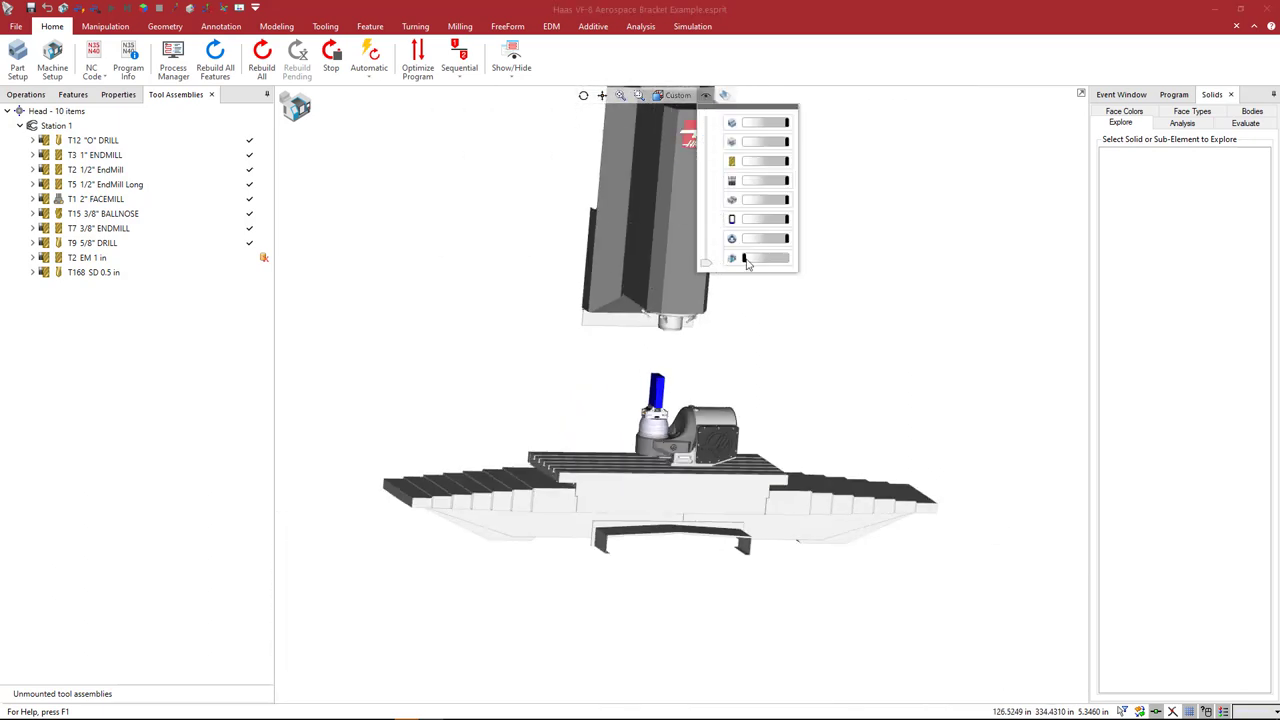
mouse_move(746, 263)
left_mouse_down()
mouse_move(797, 266)
mouse_move(744, 270)
left_mouse_up()
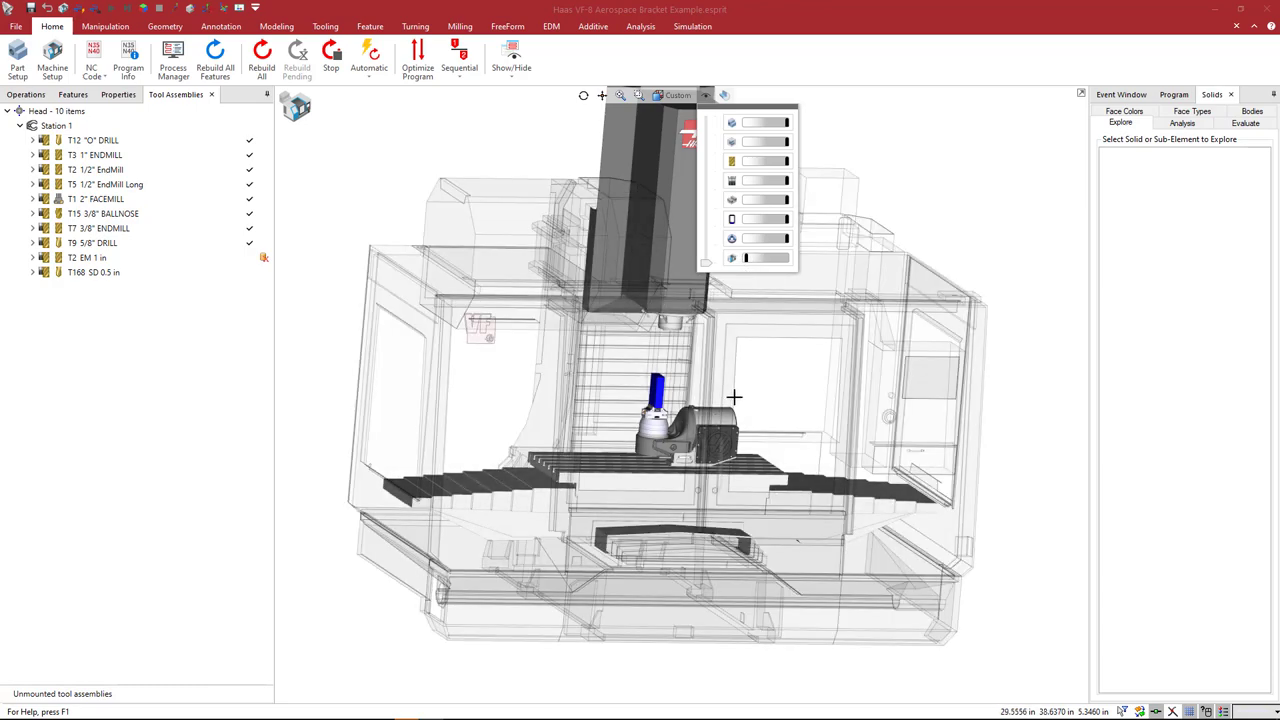
middle_click_drag(734, 391, 704, 384)
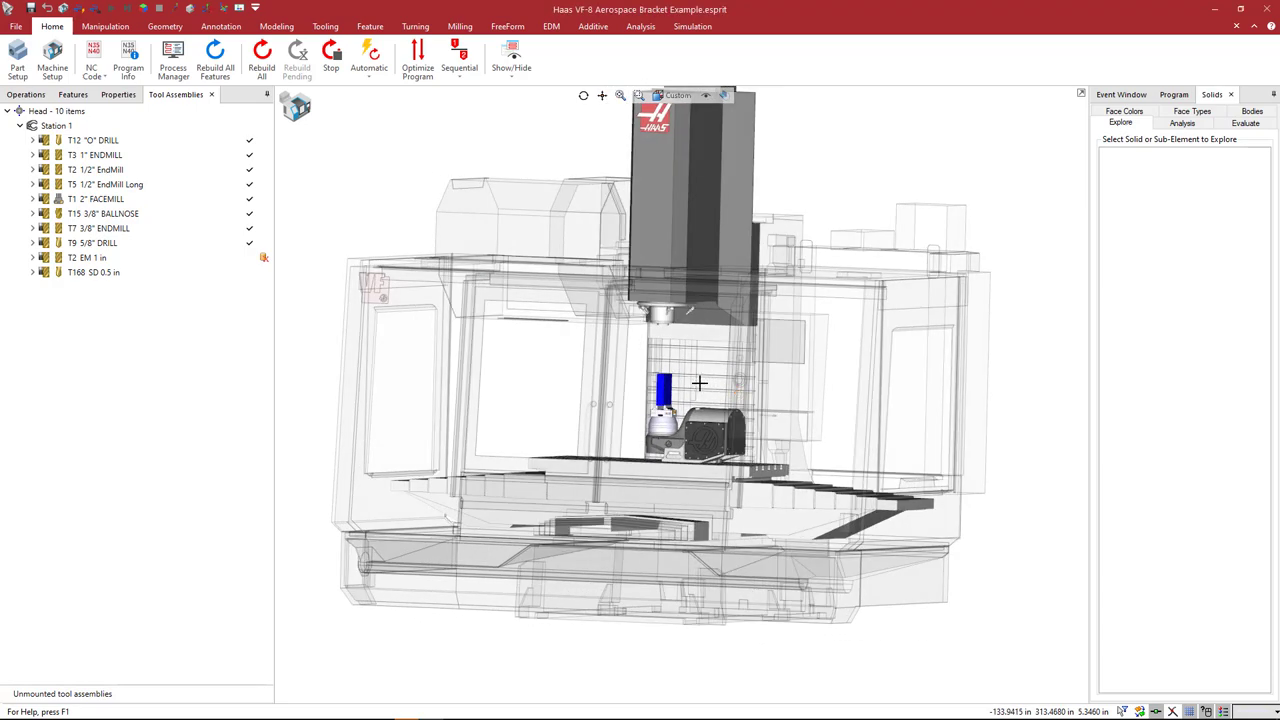
scroll(680, 363, "up", 3)
left_click(707, 96)
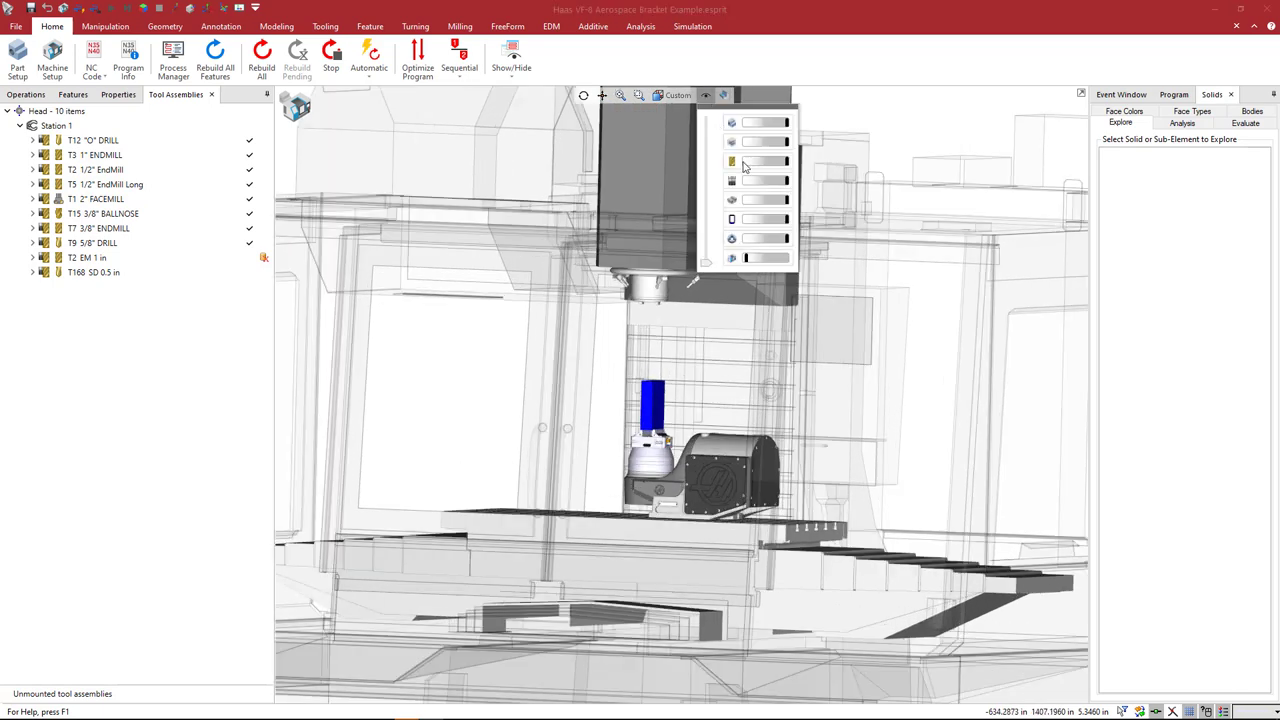
left_click_drag(749, 263, 792, 266)
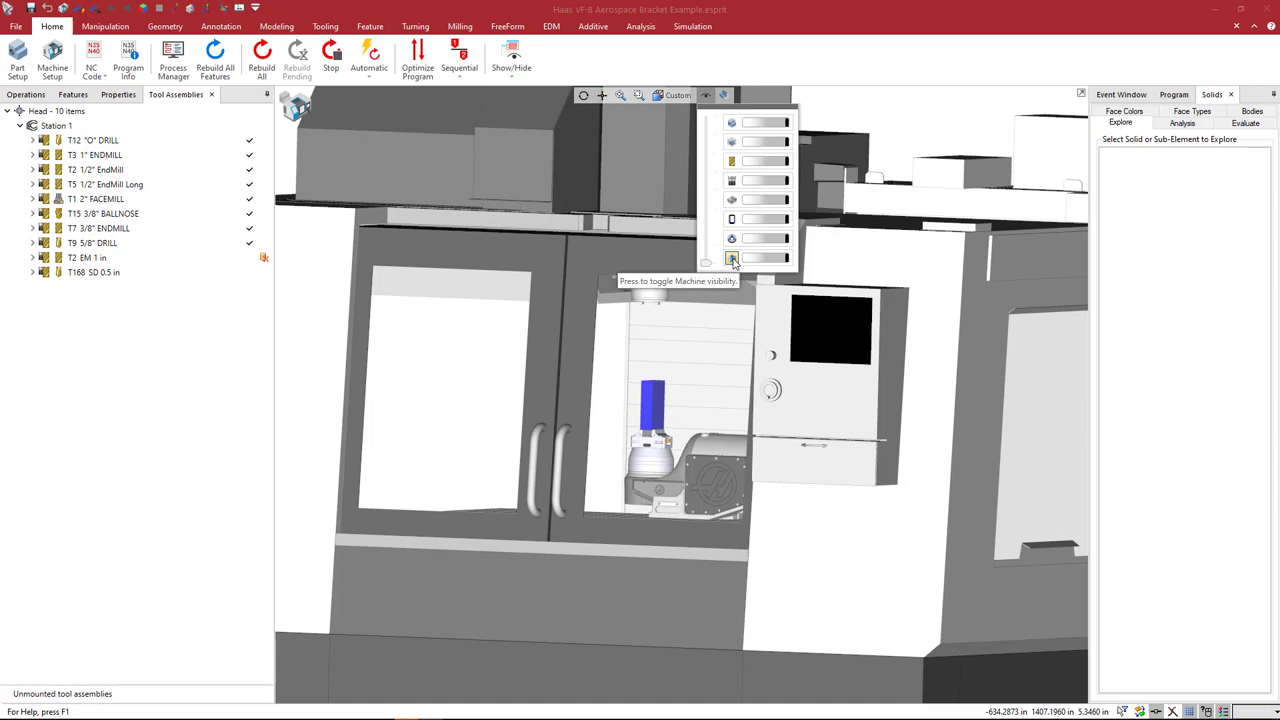
Toggle the machine enclosure's visibility and transparency, leaving it visible and fully opaque.
left_click(732, 259)
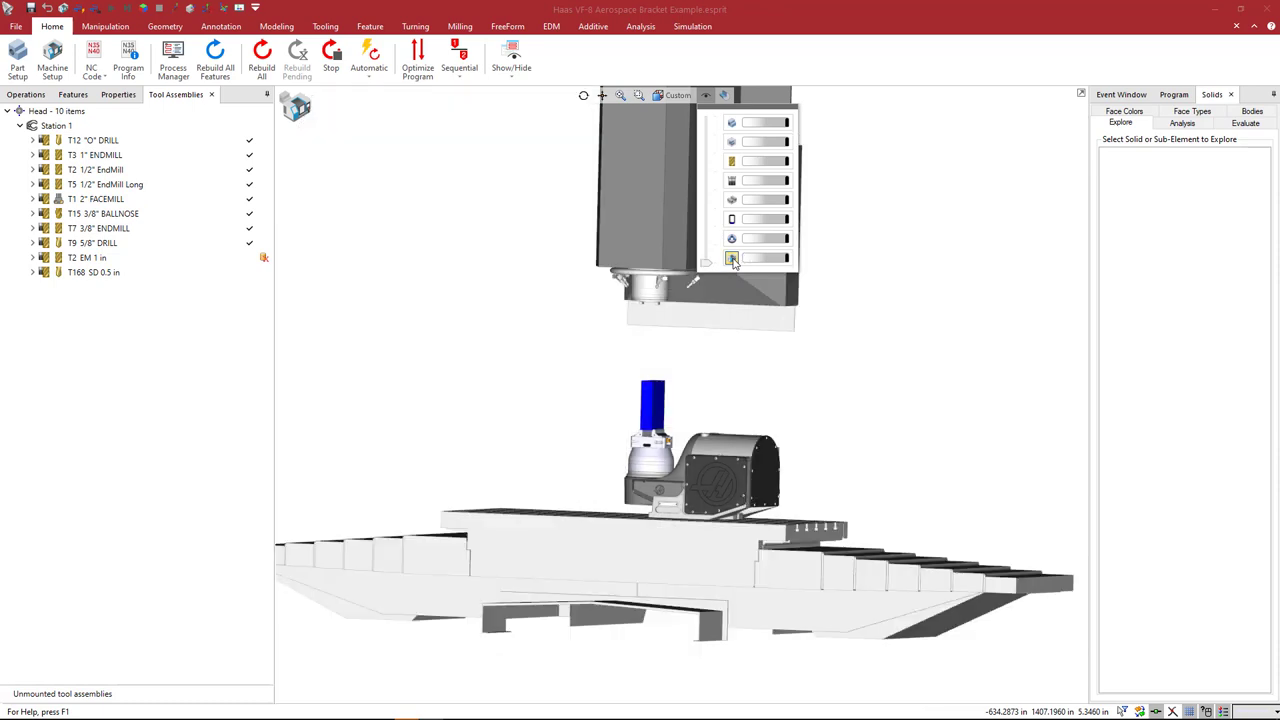
left_click(732, 259)
left_click(758, 260)
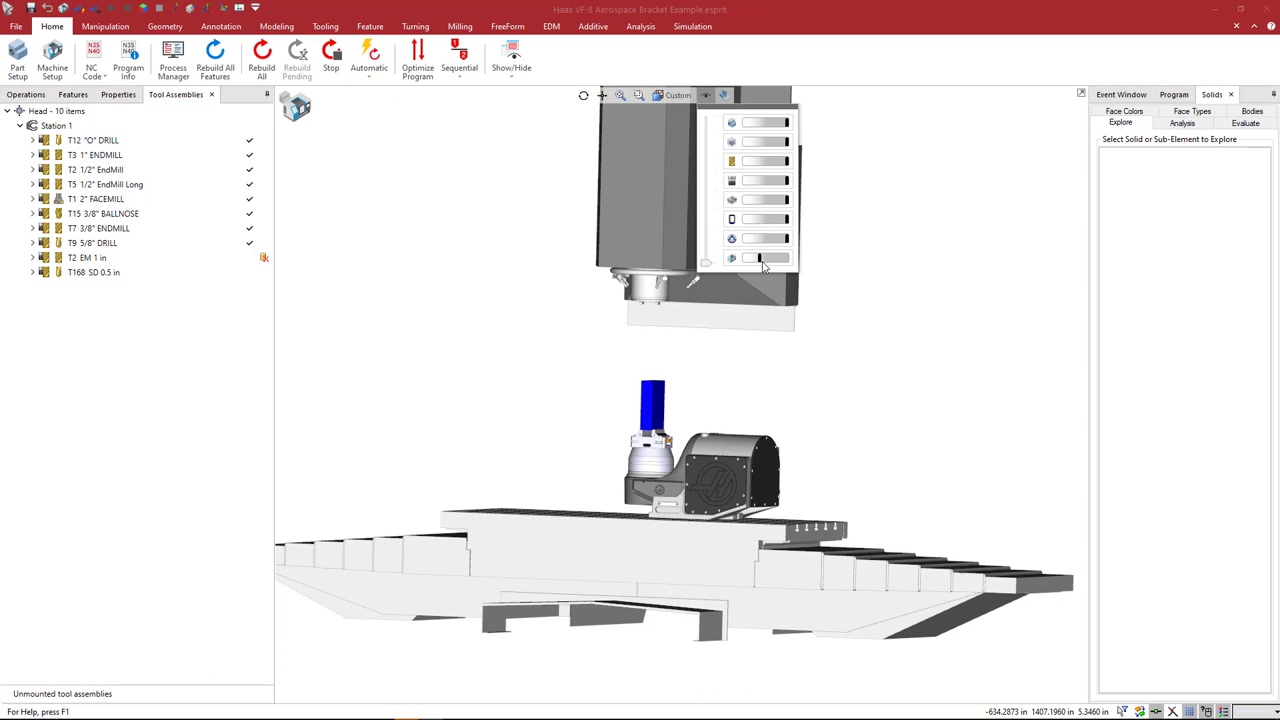
left_click_drag(763, 260, 788, 260)
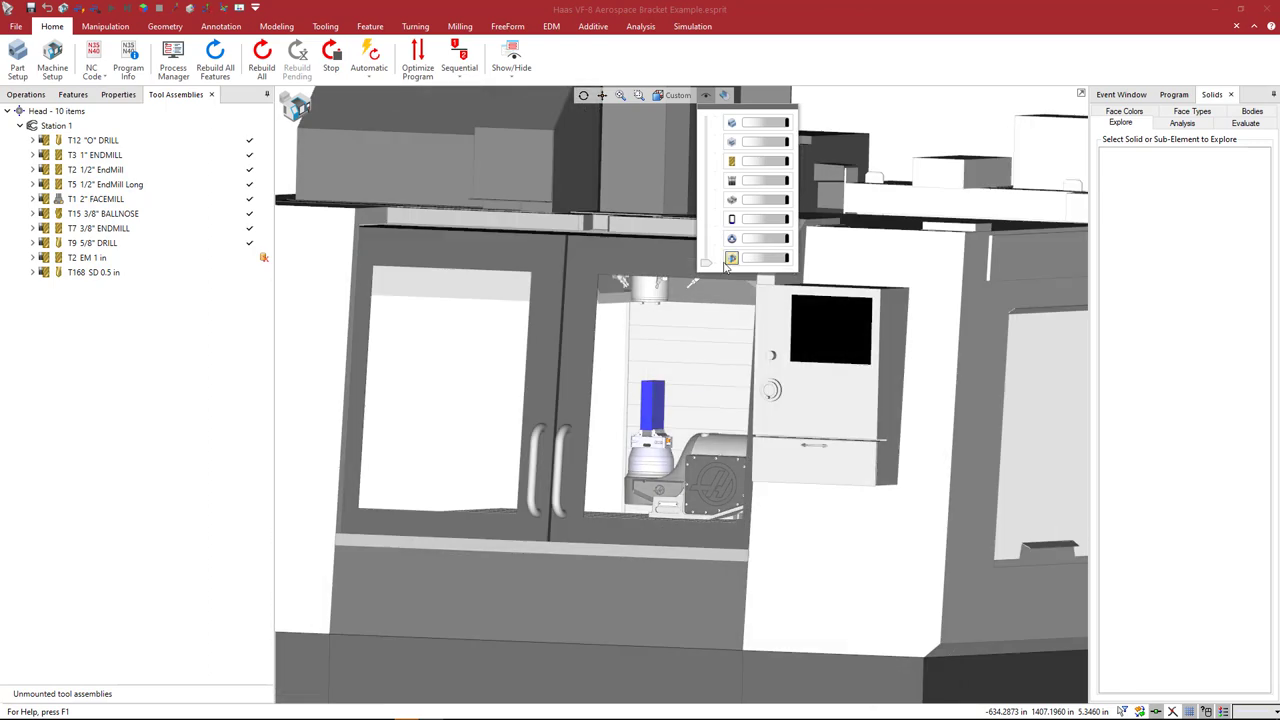
left_click(706, 264)
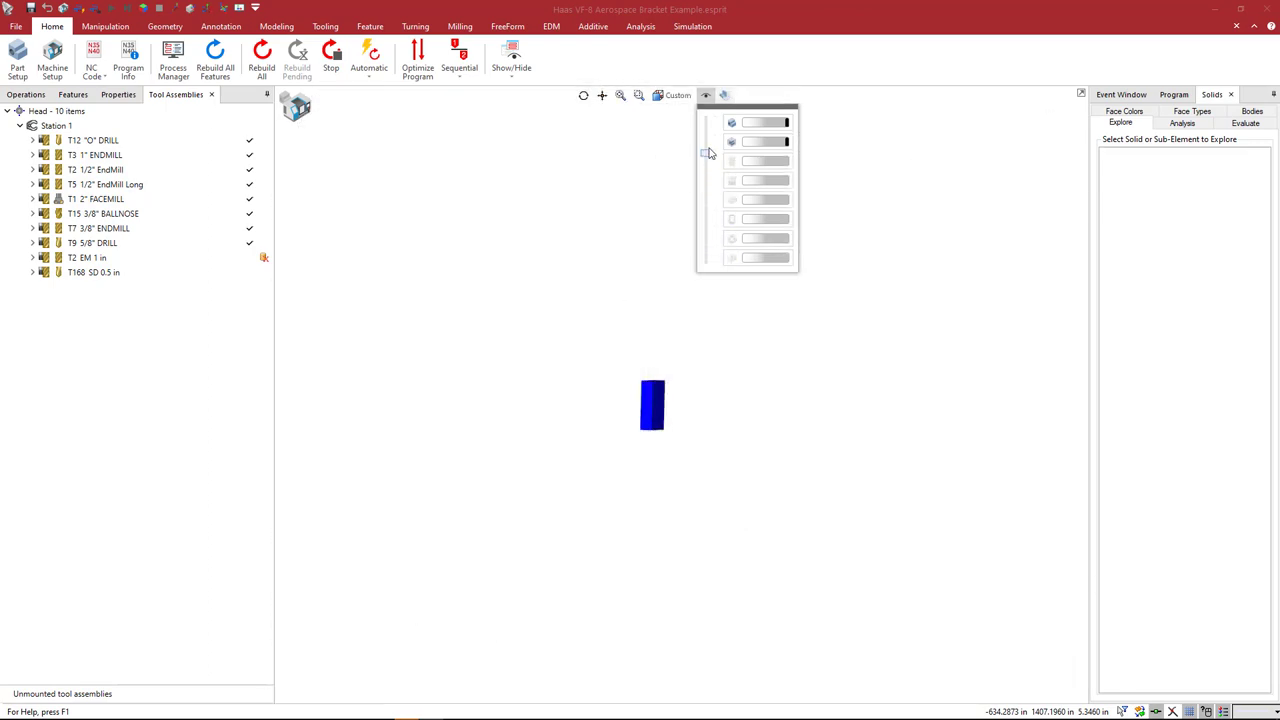
left_click(706, 264)
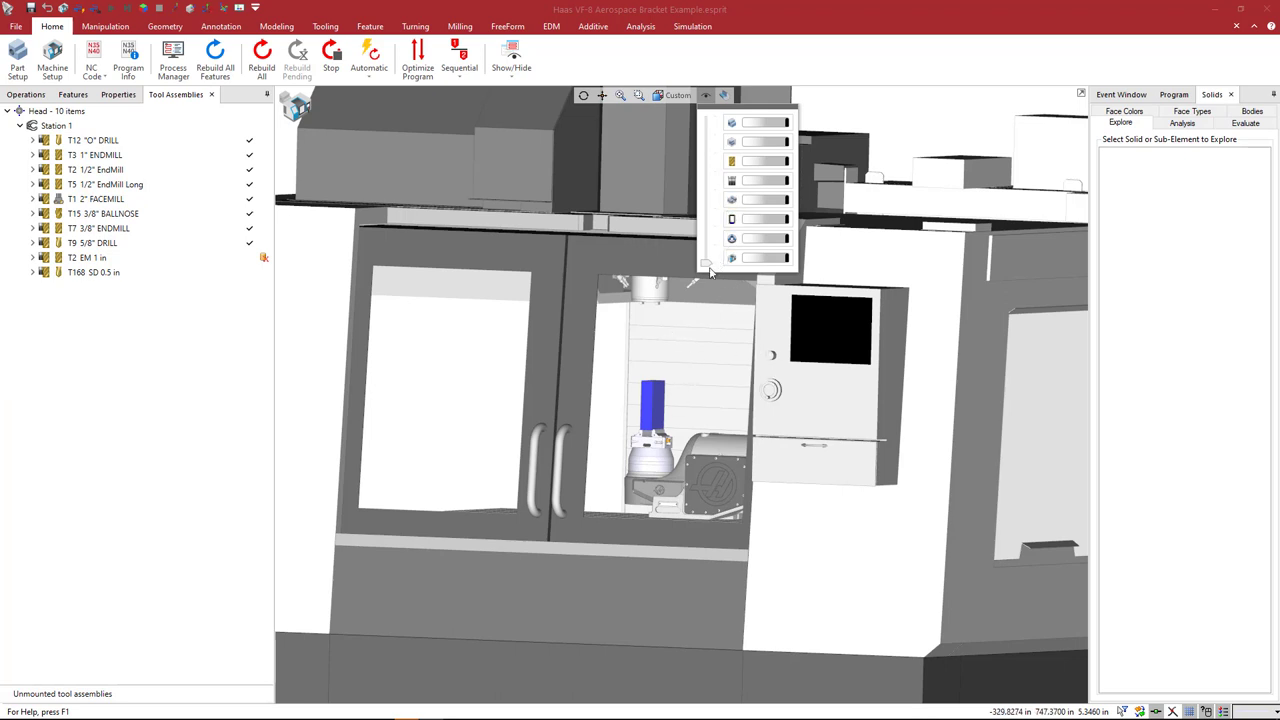
Hide each display element down to the tool, then show every machine element again.
left_click(706, 259)
left_click(706, 238)
left_click(706, 218)
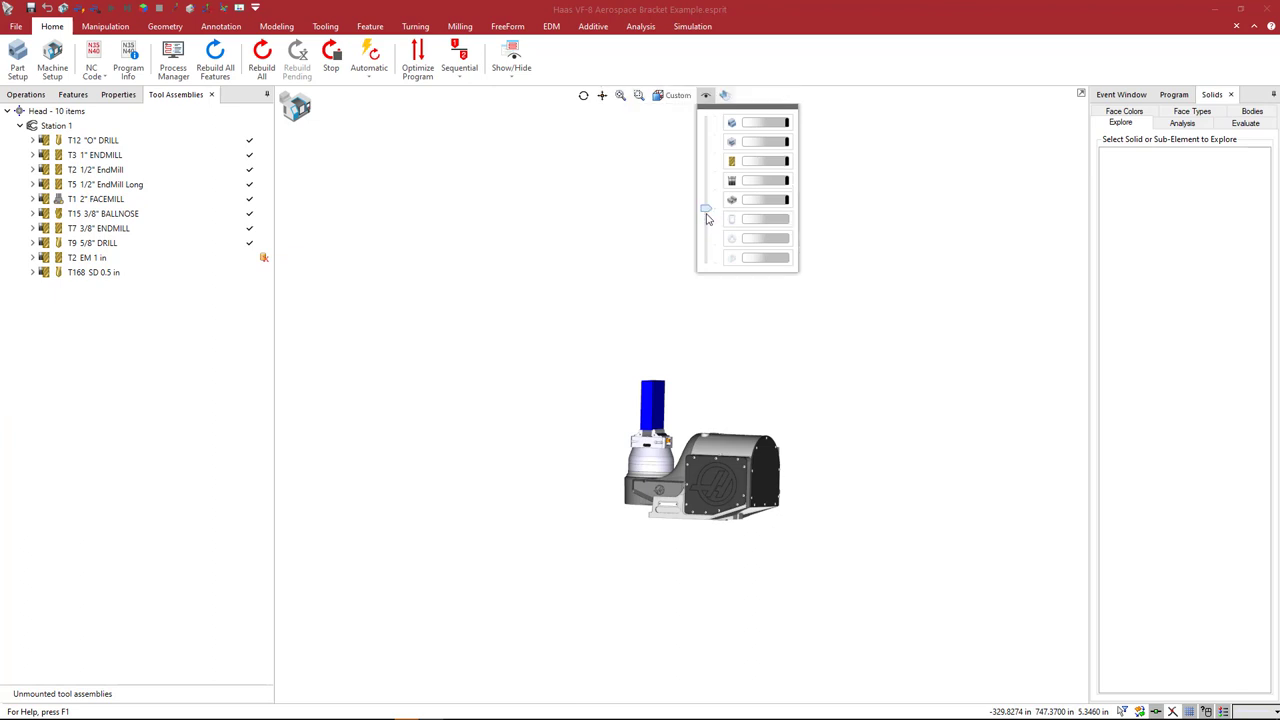
left_click(706, 198)
left_click(706, 180)
left_click(706, 160)
left_click(706, 141)
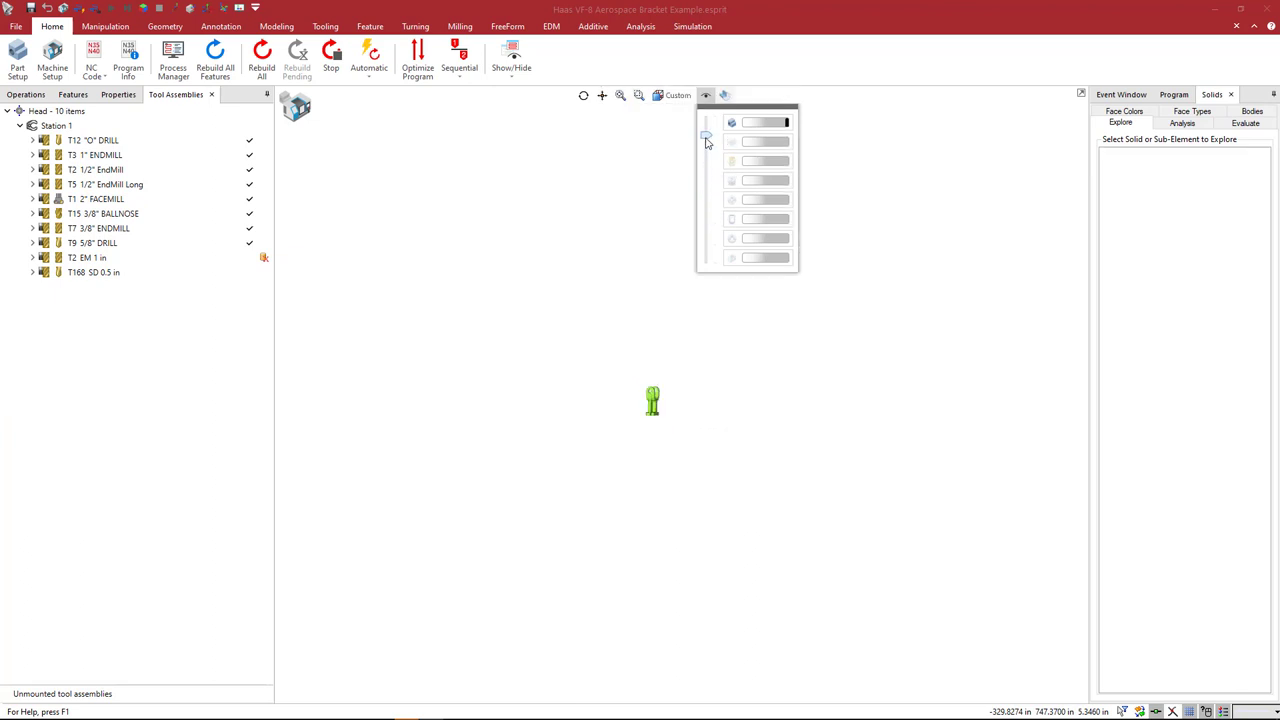
left_click(706, 122)
left_click_drag(706, 128, 708, 288)
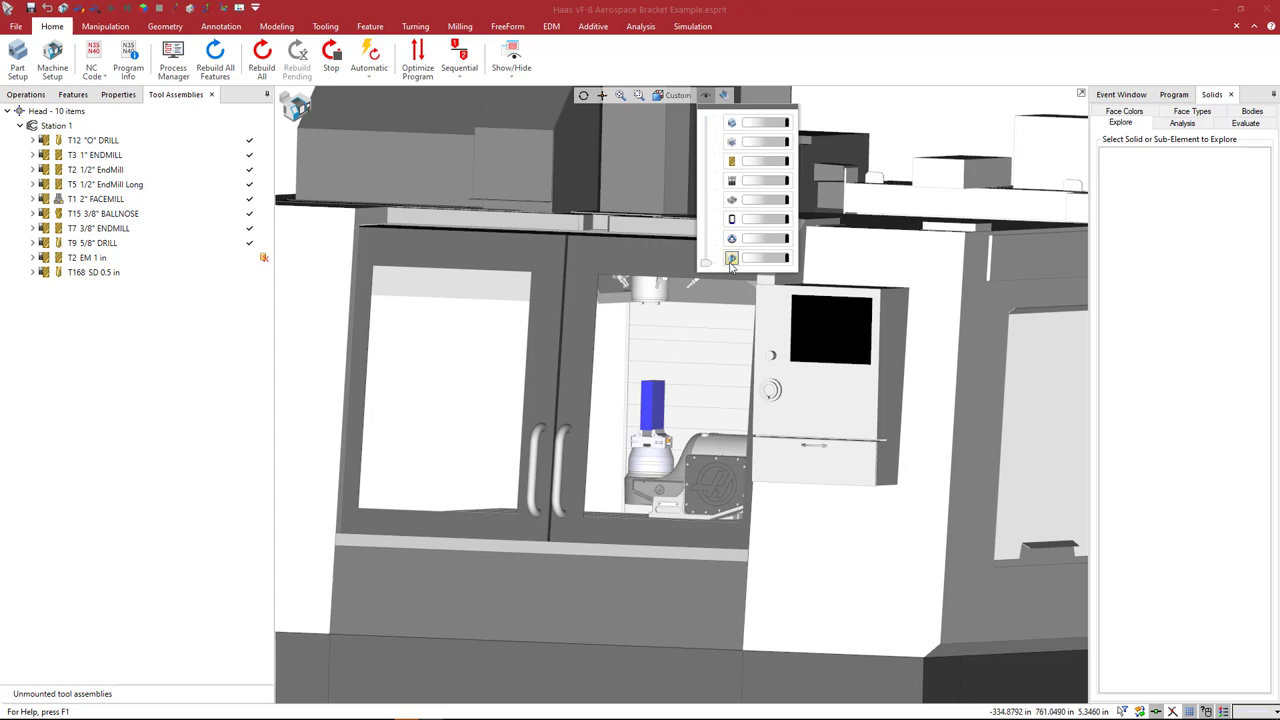
Toggle the machine enclosure and preview several tools in the spindle, ending on the 3/8" BALLNOSE.
left_click(744, 258)
scroll(698, 350, "up", 5)
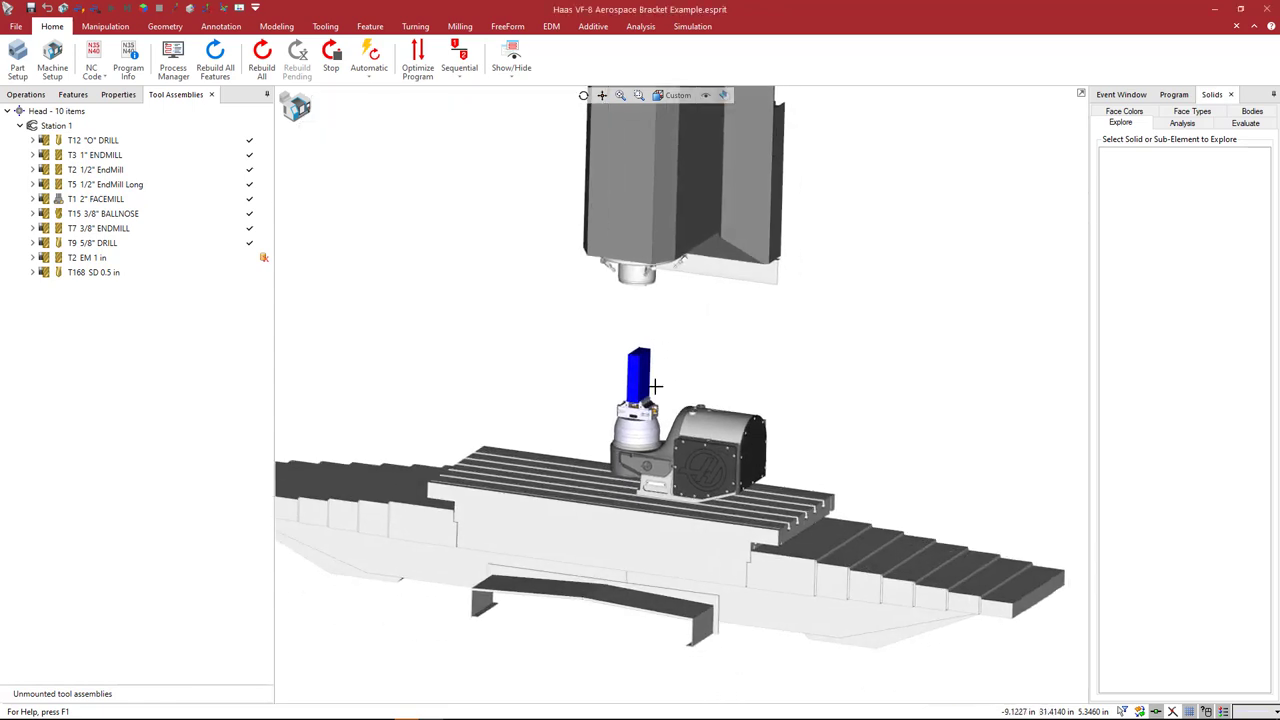
scroll(649, 376, "up", 4)
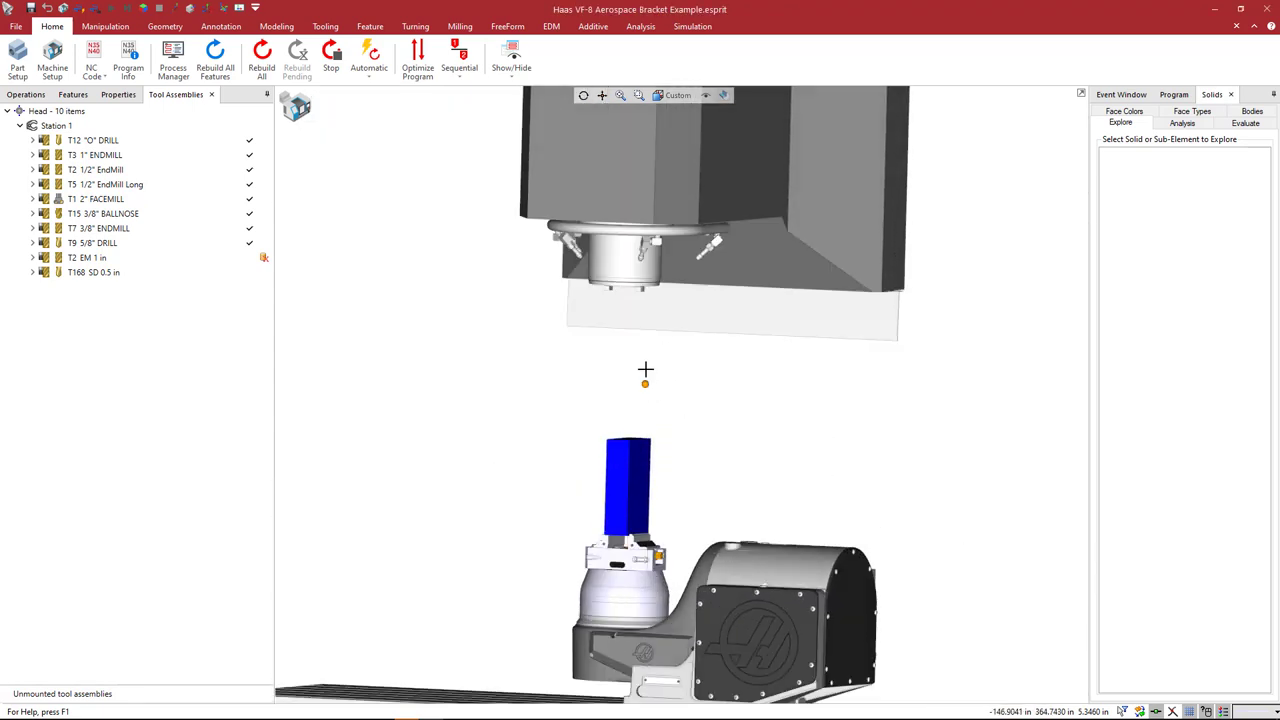
left_click(88, 141)
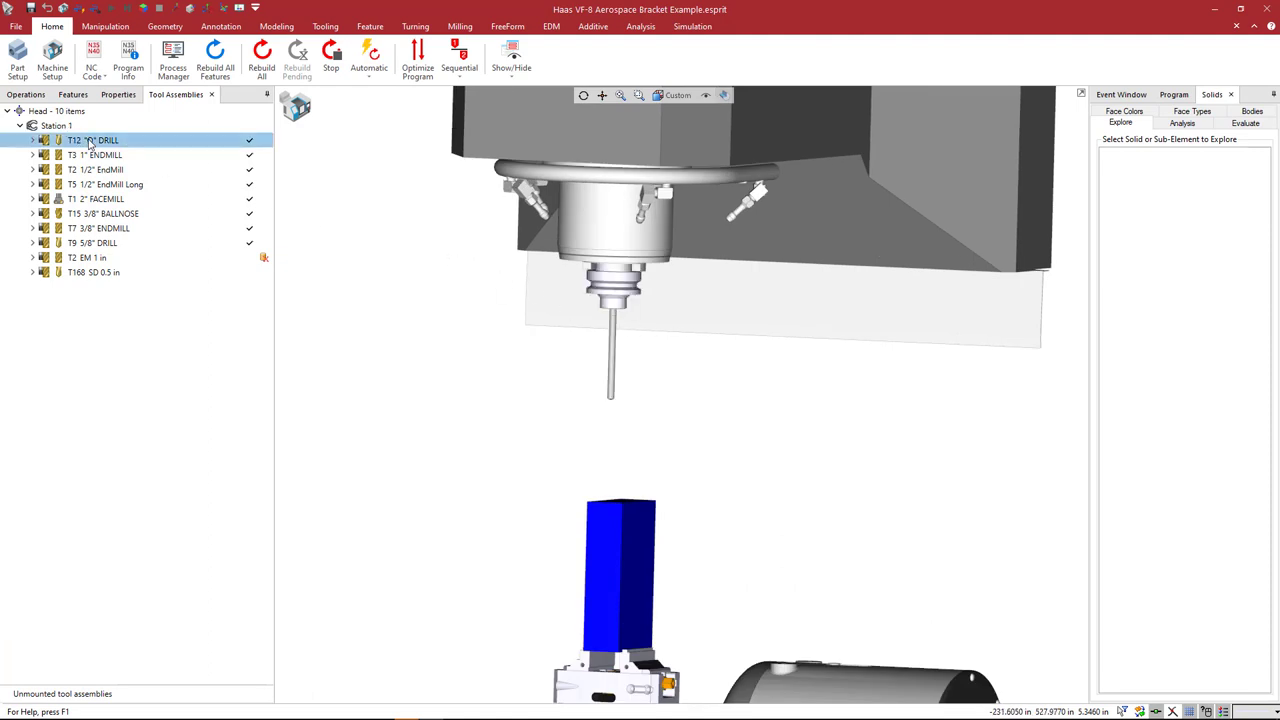
left_click(104, 200)
left_click(100, 244)
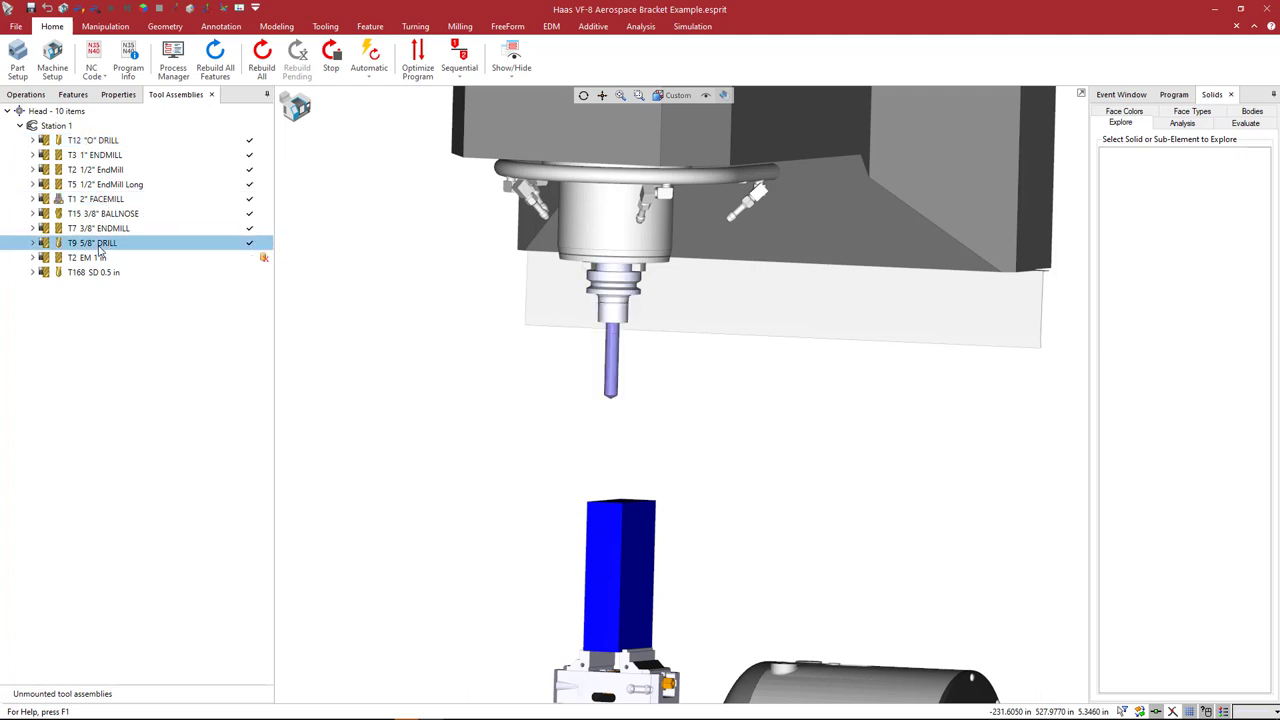
left_click(110, 229)
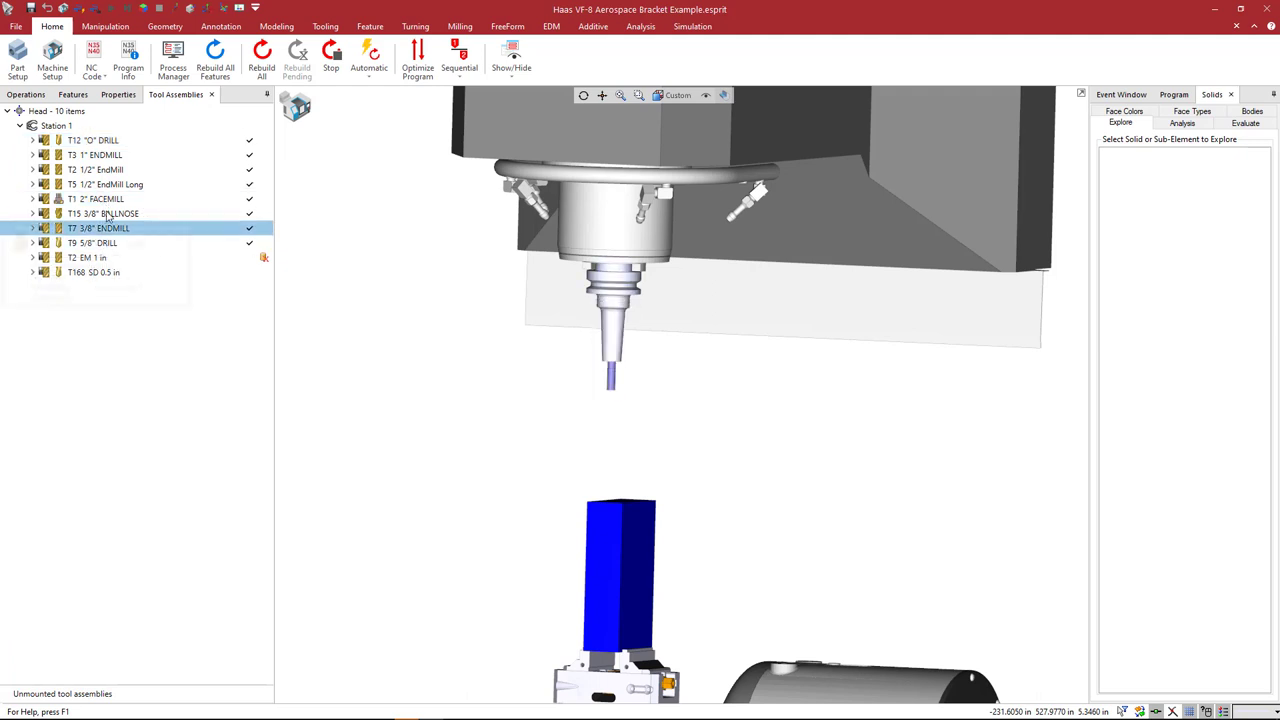
left_click(104, 141)
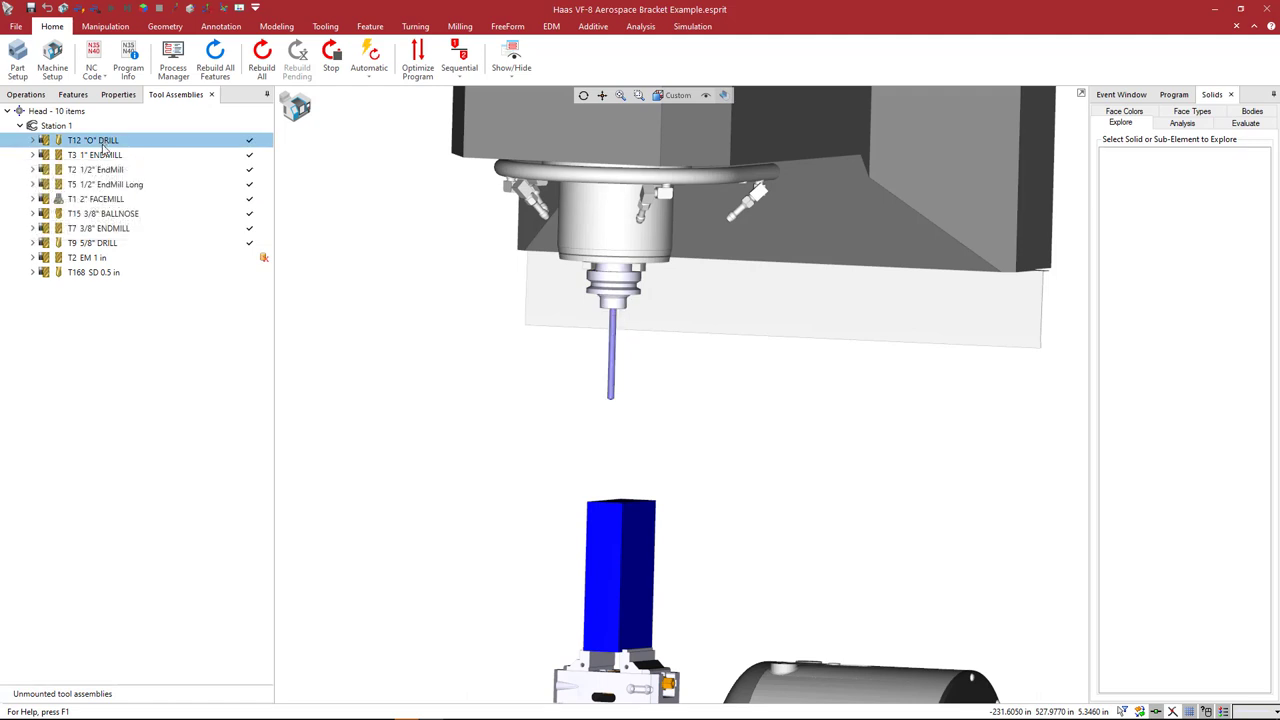
left_click(106, 215)
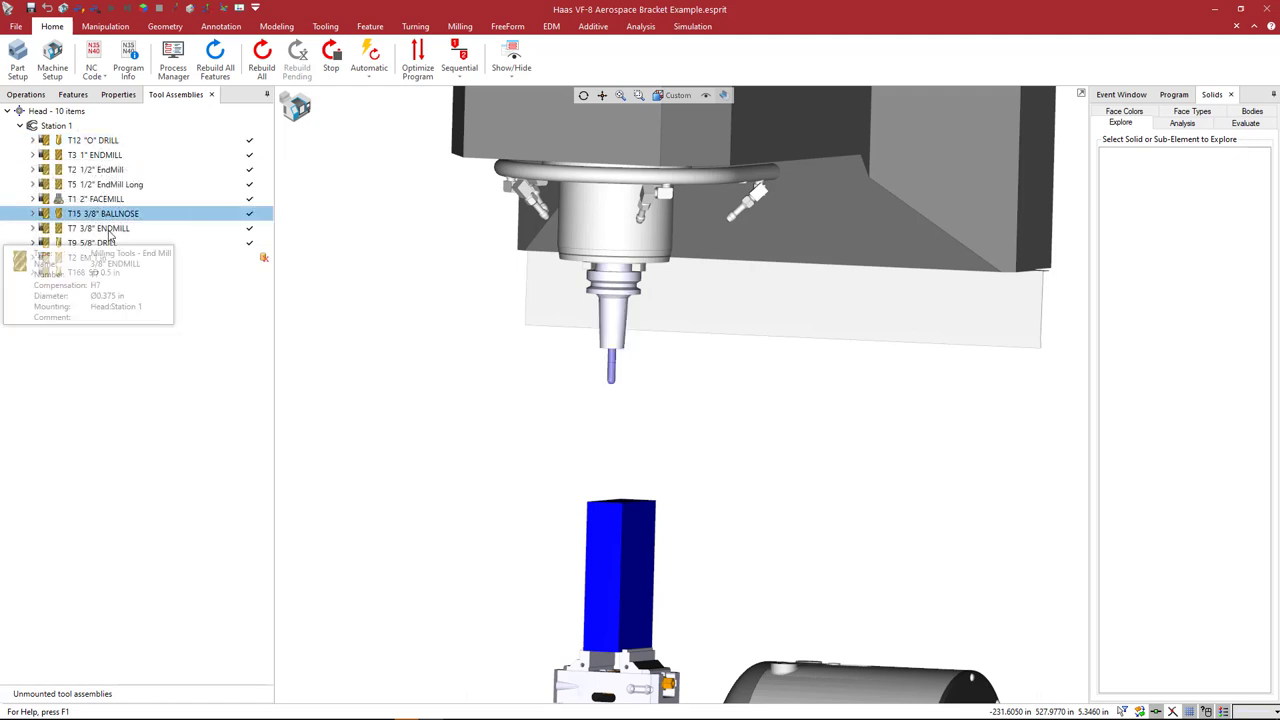
Open the BBT40-SRC16-90 holder's properties under T15 3/8" BALLNOSE and browse for a new geometry file.
scroll(615, 315, "up", 2)
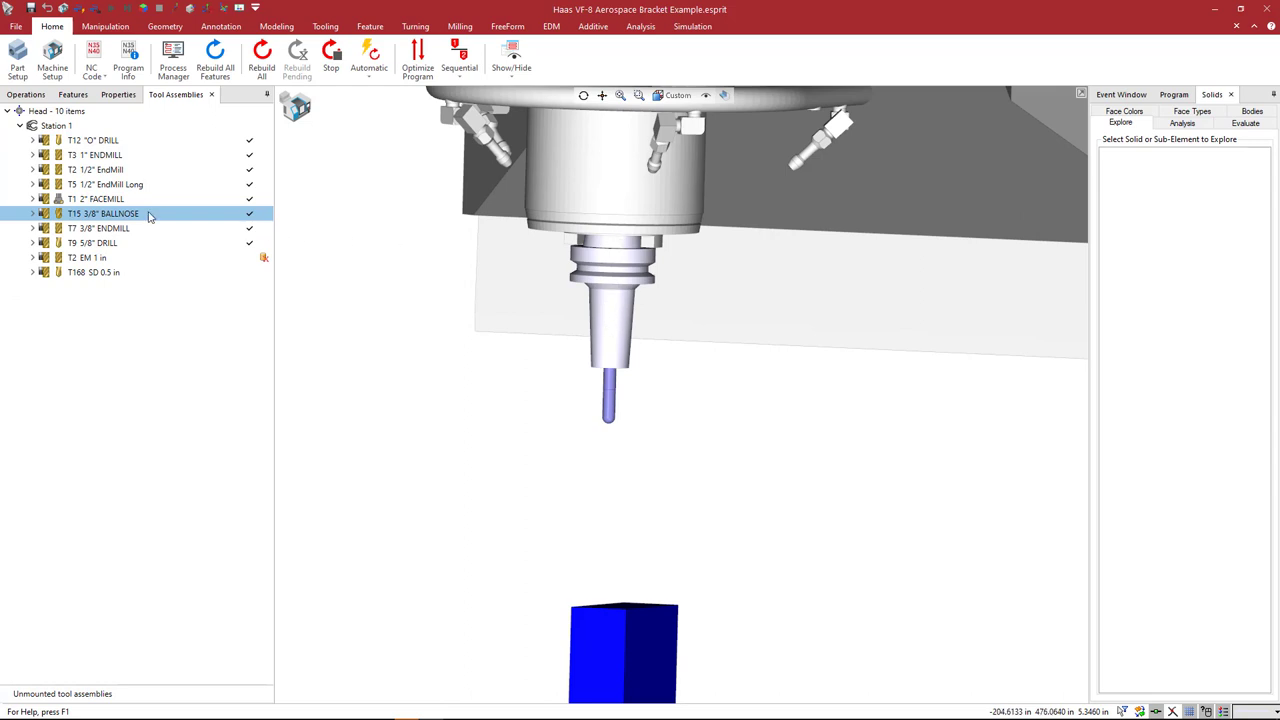
left_click(34, 214)
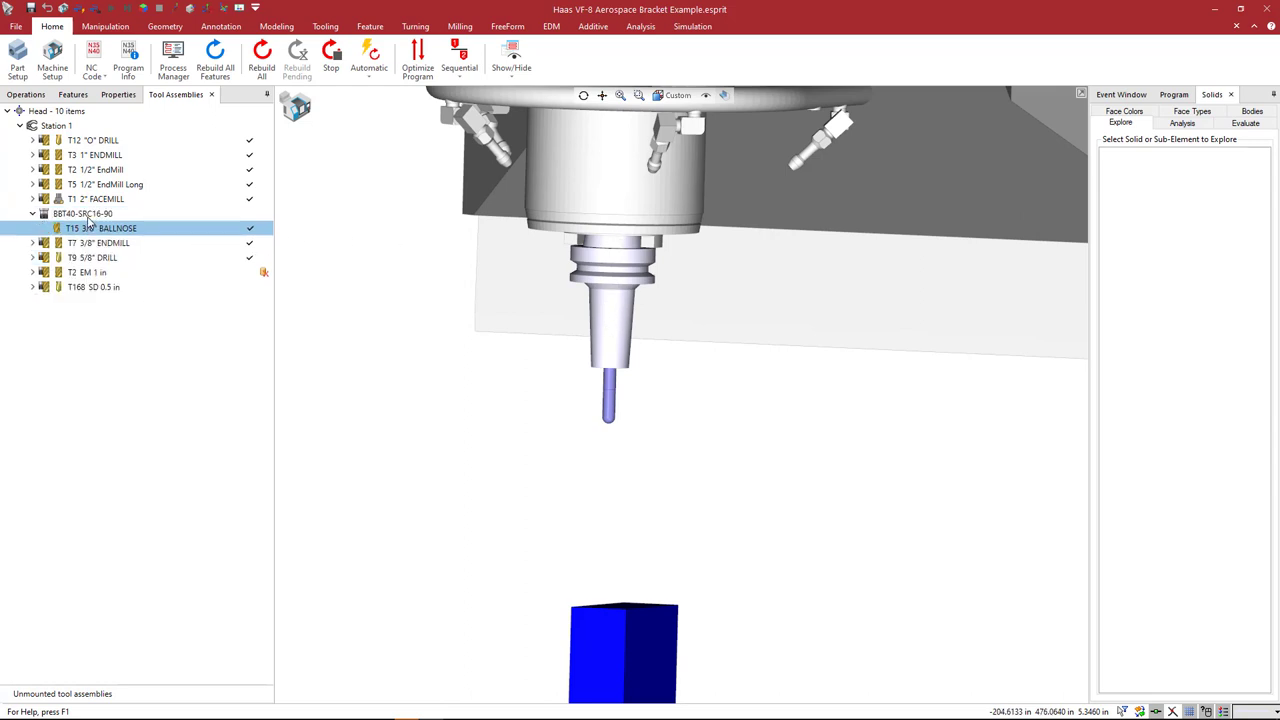
left_click(70, 214)
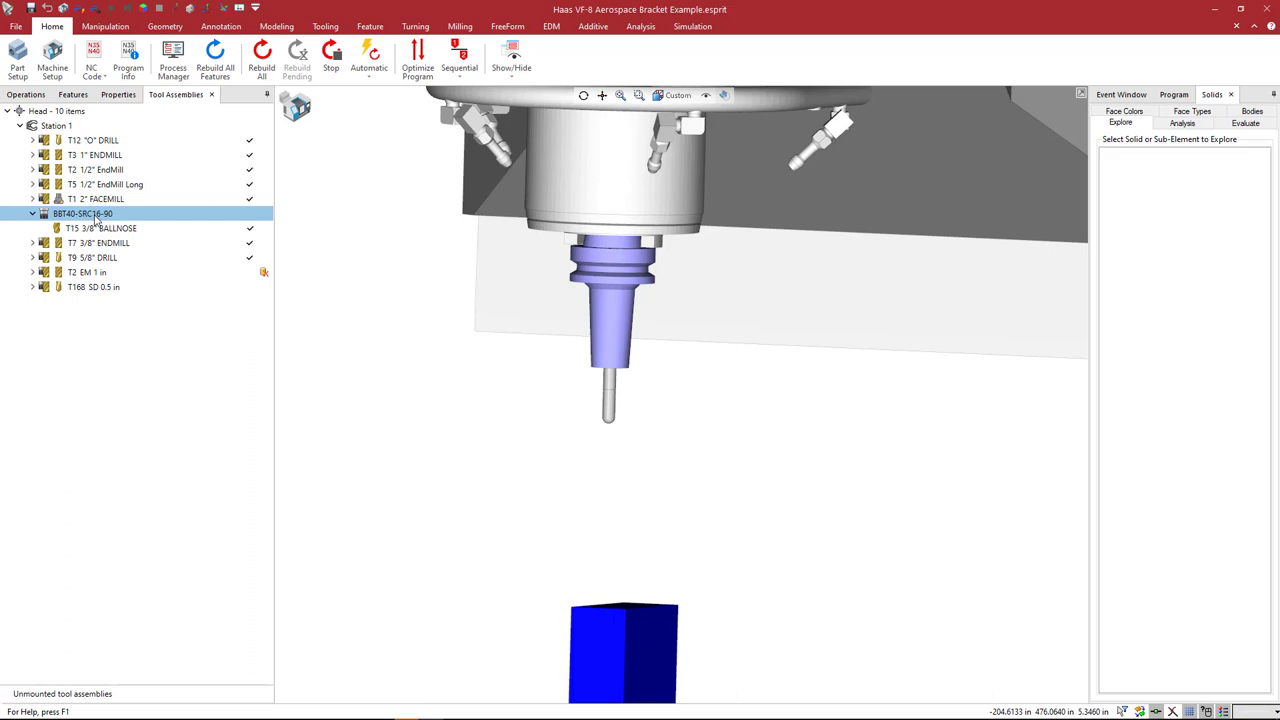
double_click(96, 220)
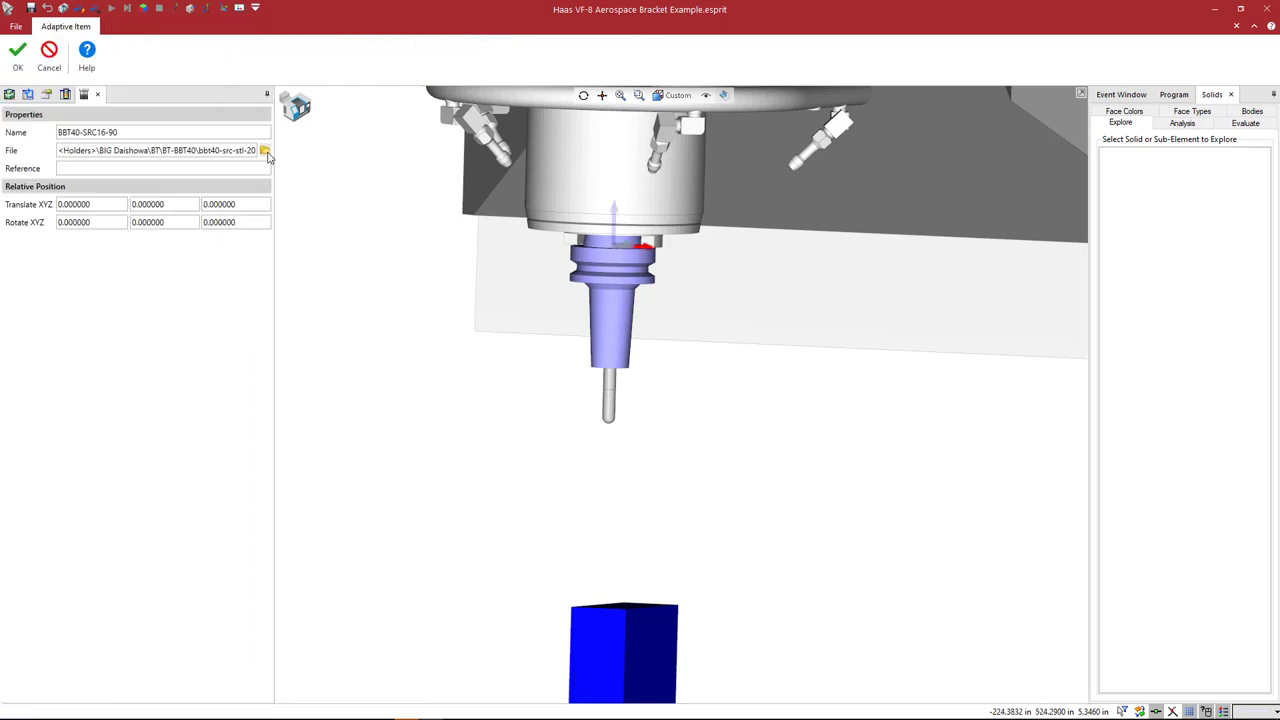
left_click(265, 151)
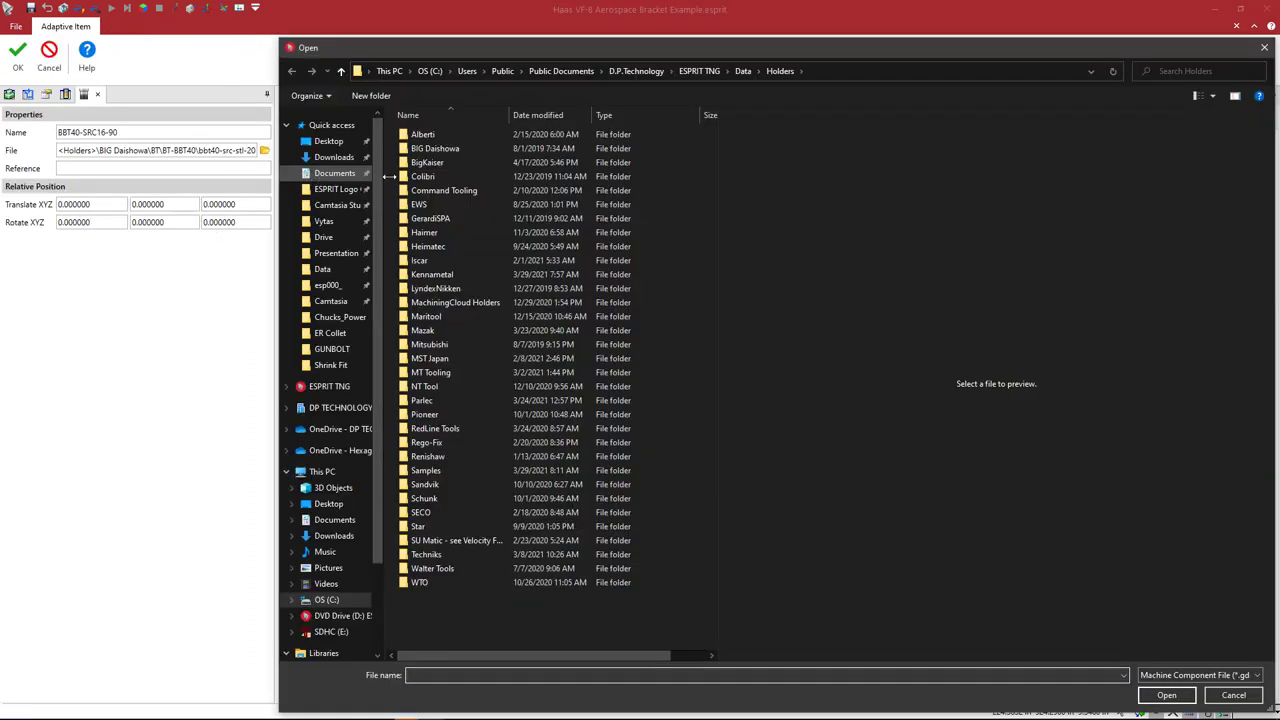
Go to Data > OEM Solids > LyndexNikken > Milling > CAT40 > ER Collet and preview C4047-0016-9.00 and C4047-0032-9.00.
left_click(741, 74)
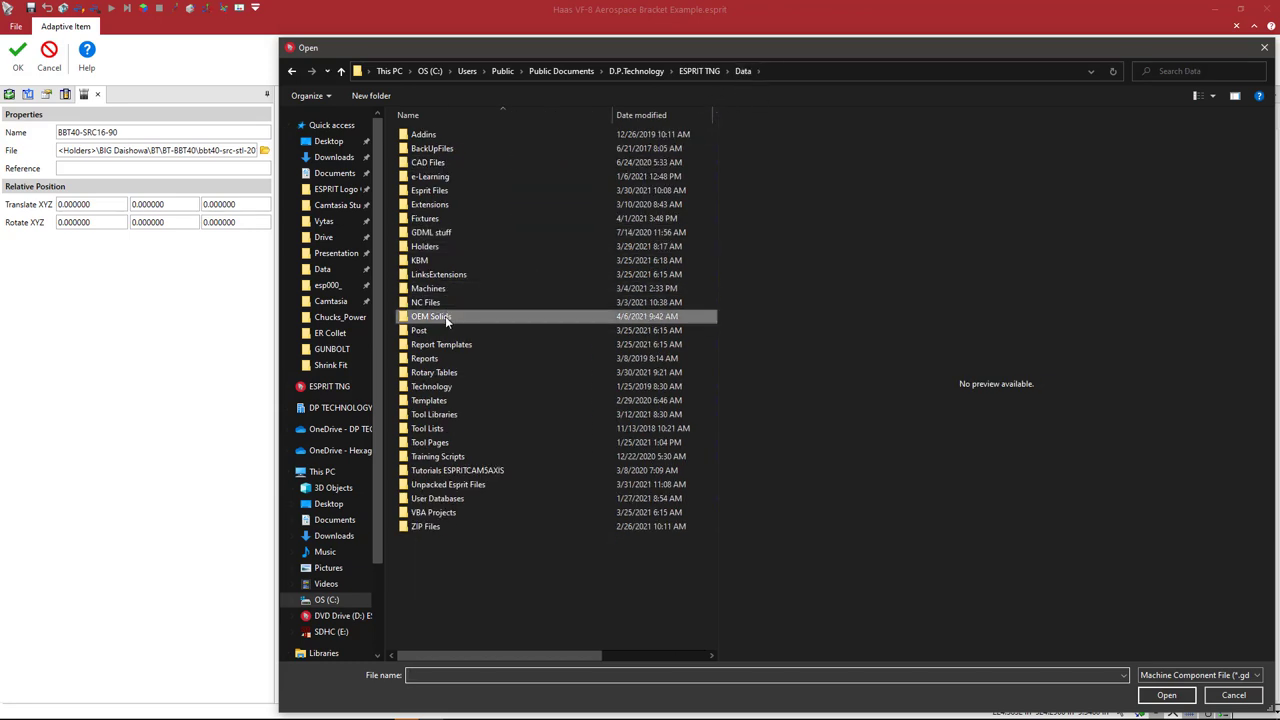
double_click(445, 316)
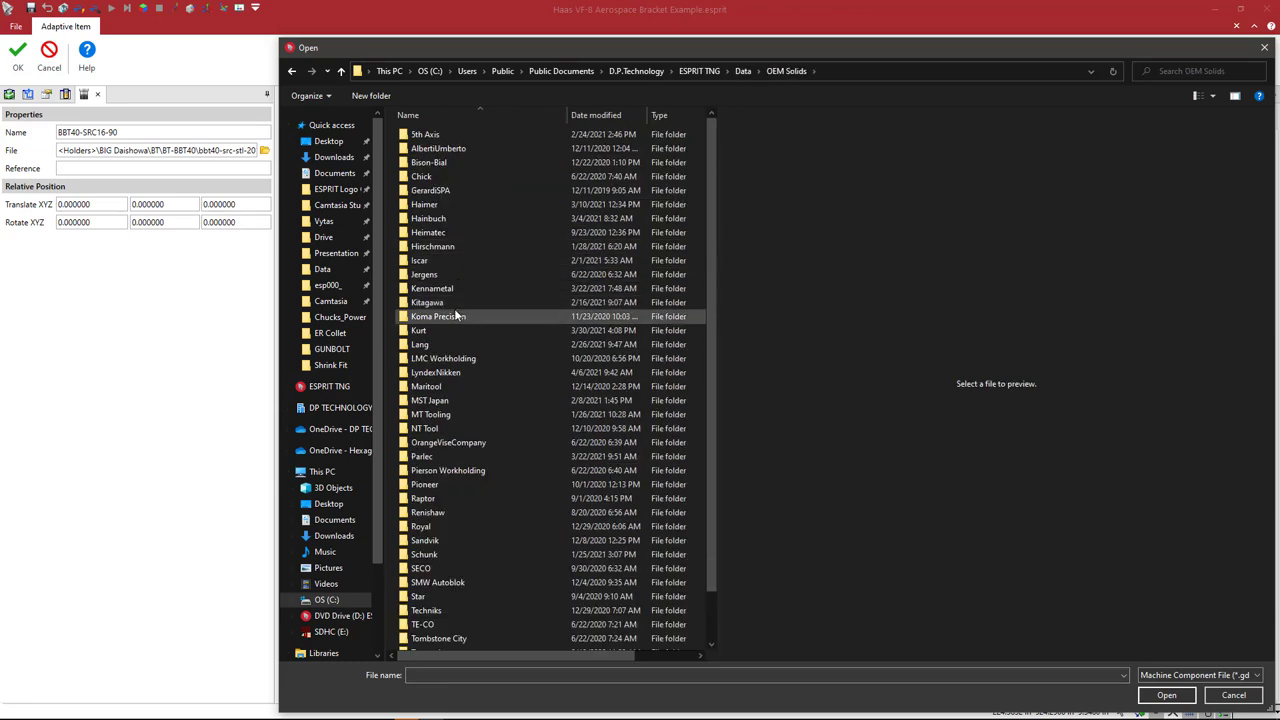
double_click(440, 372)
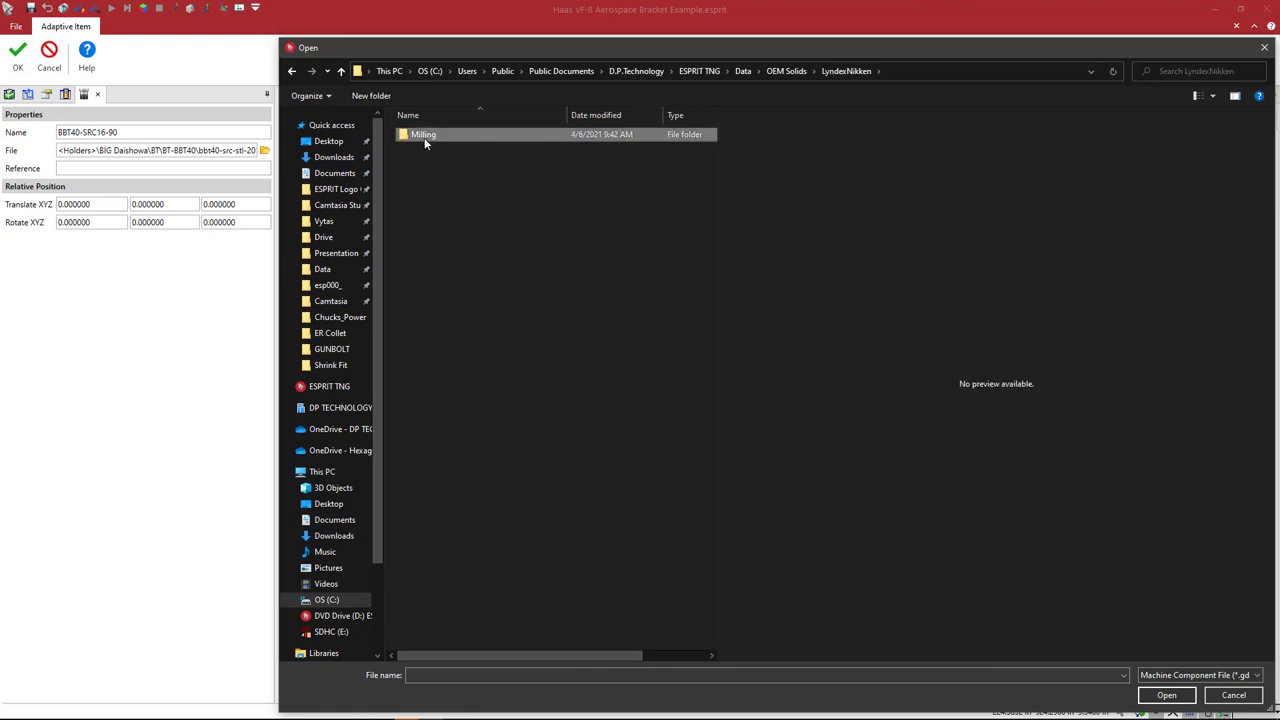
double_click(428, 135)
double_click(433, 135)
double_click(433, 134)
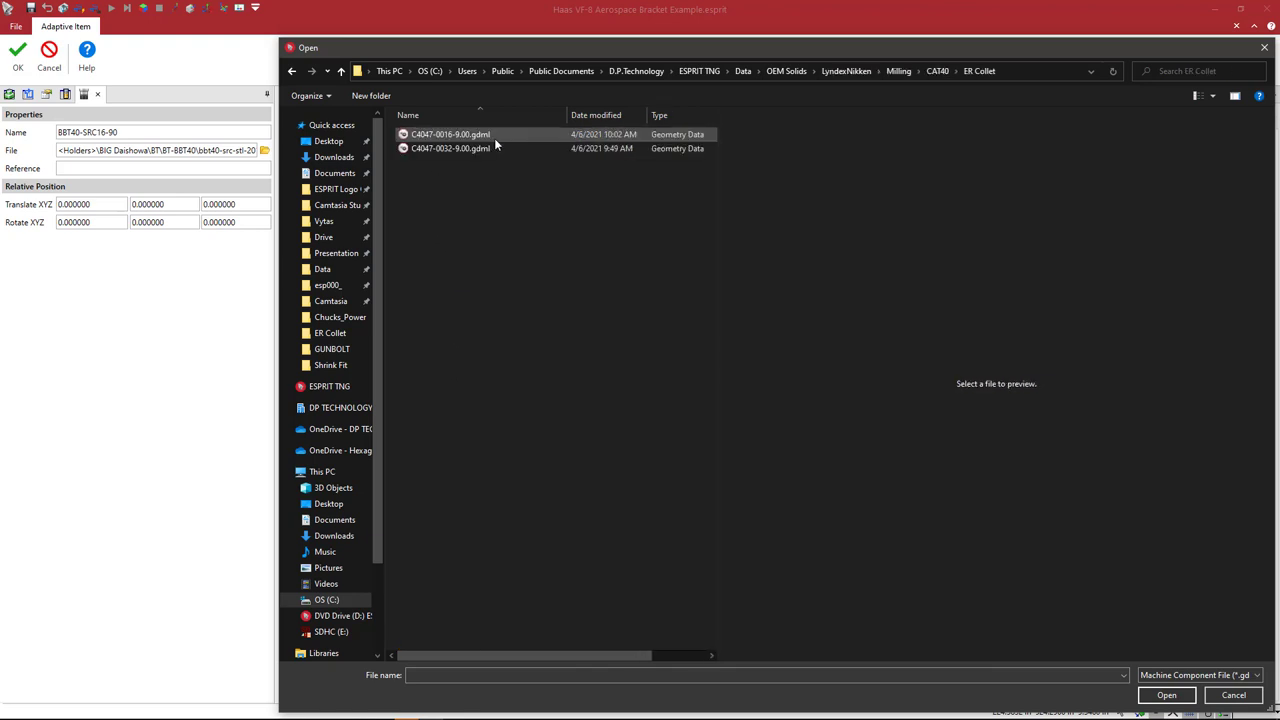
left_click(485, 136)
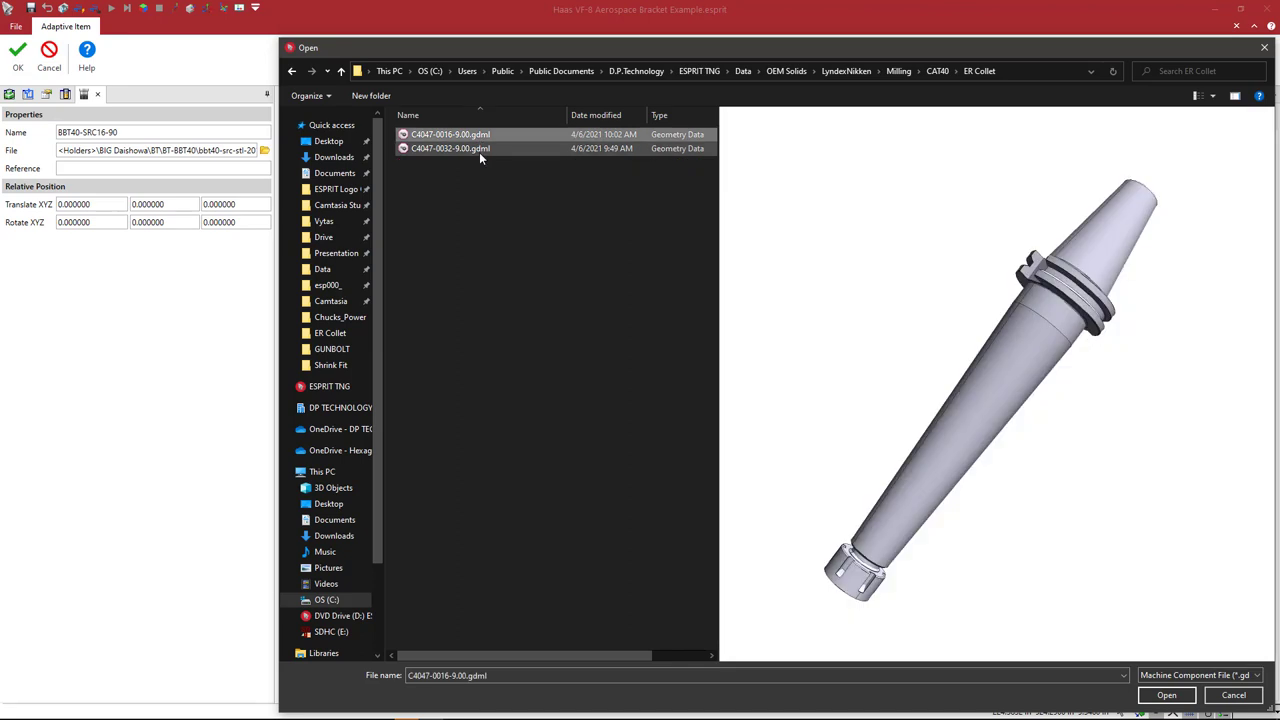
left_click(479, 150)
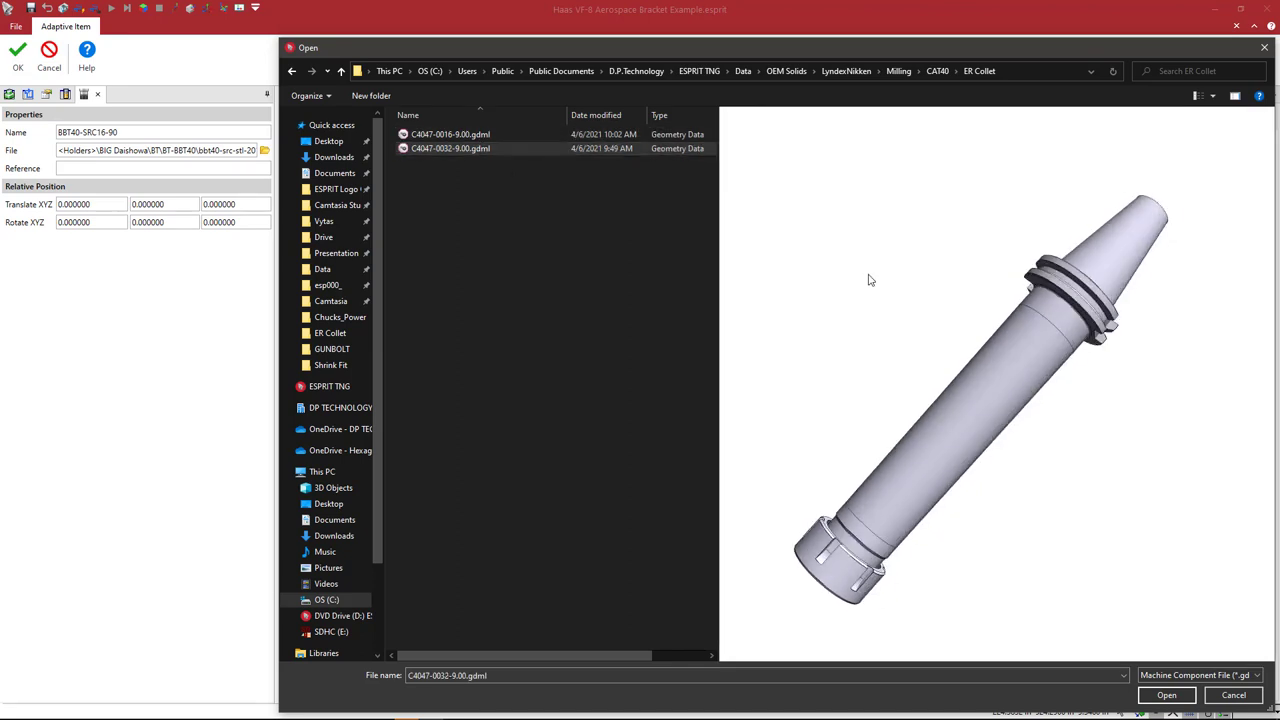
left_click(462, 135)
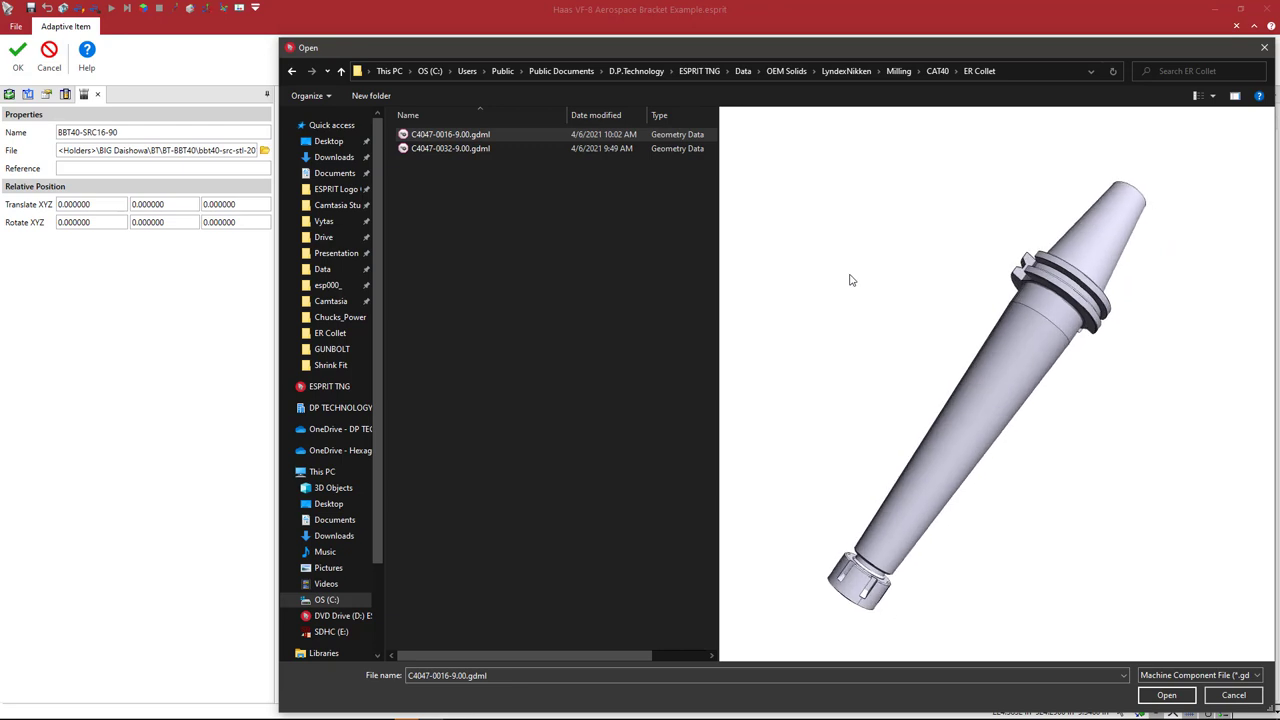
View the files as extra large thumbnails and load C4047-0016-9.00.gdml as the holder.
left_click(1235, 96)
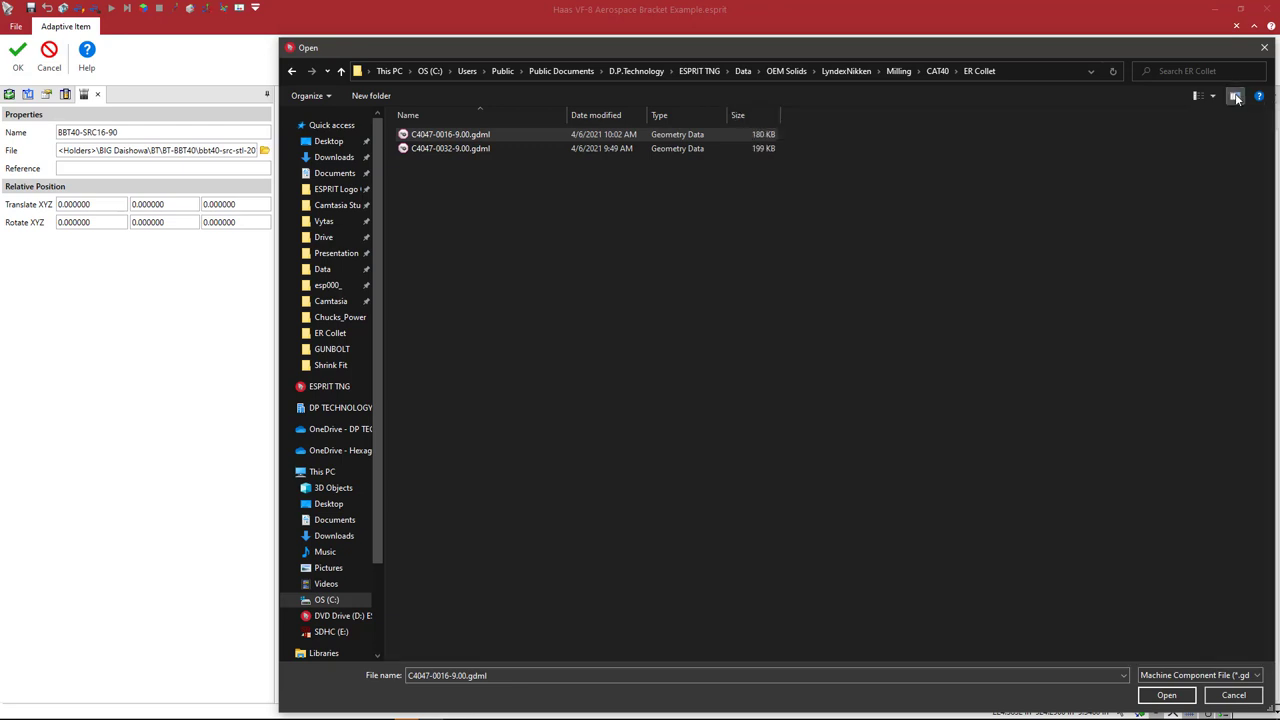
left_click(1236, 97)
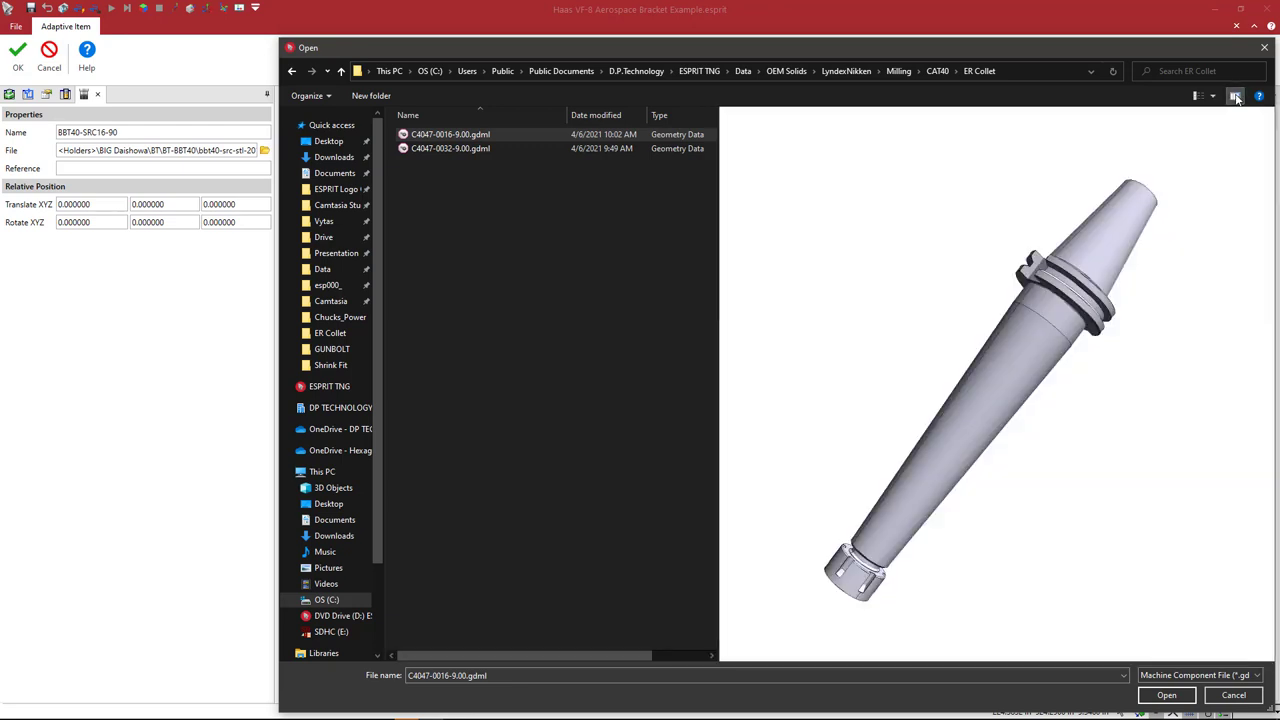
left_click(1236, 97)
left_click(1236, 97)
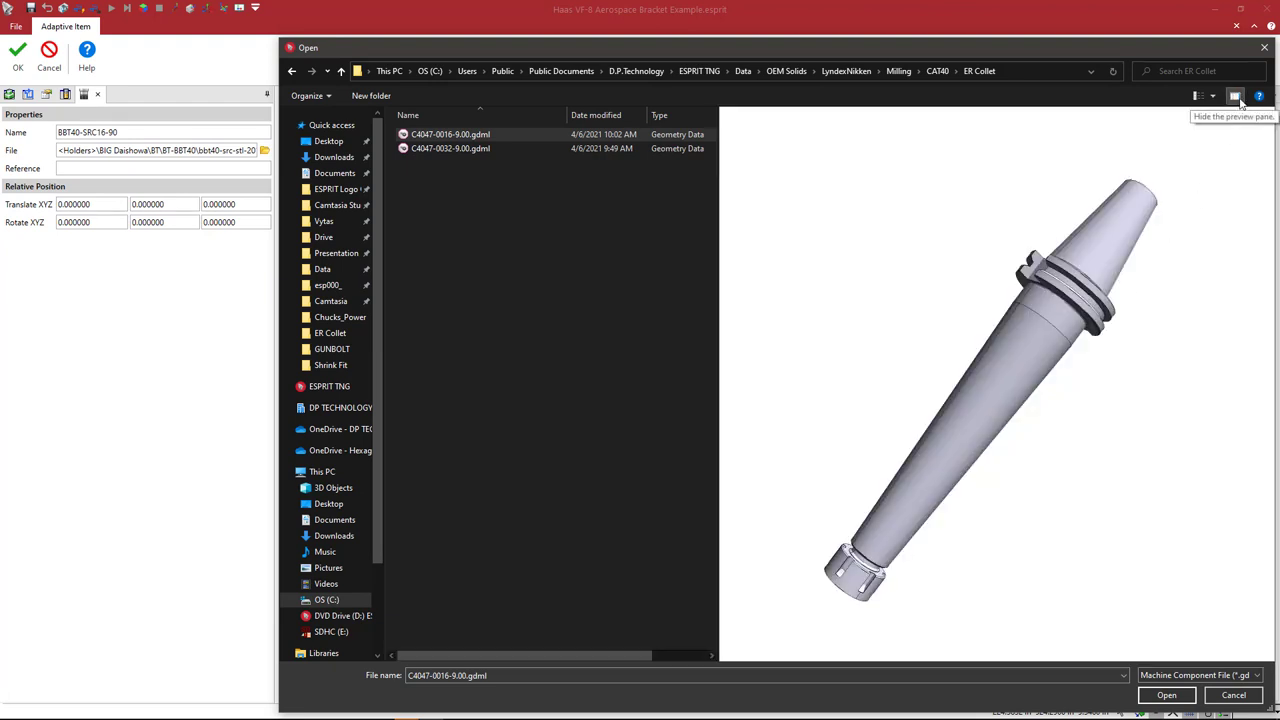
left_click(1213, 97)
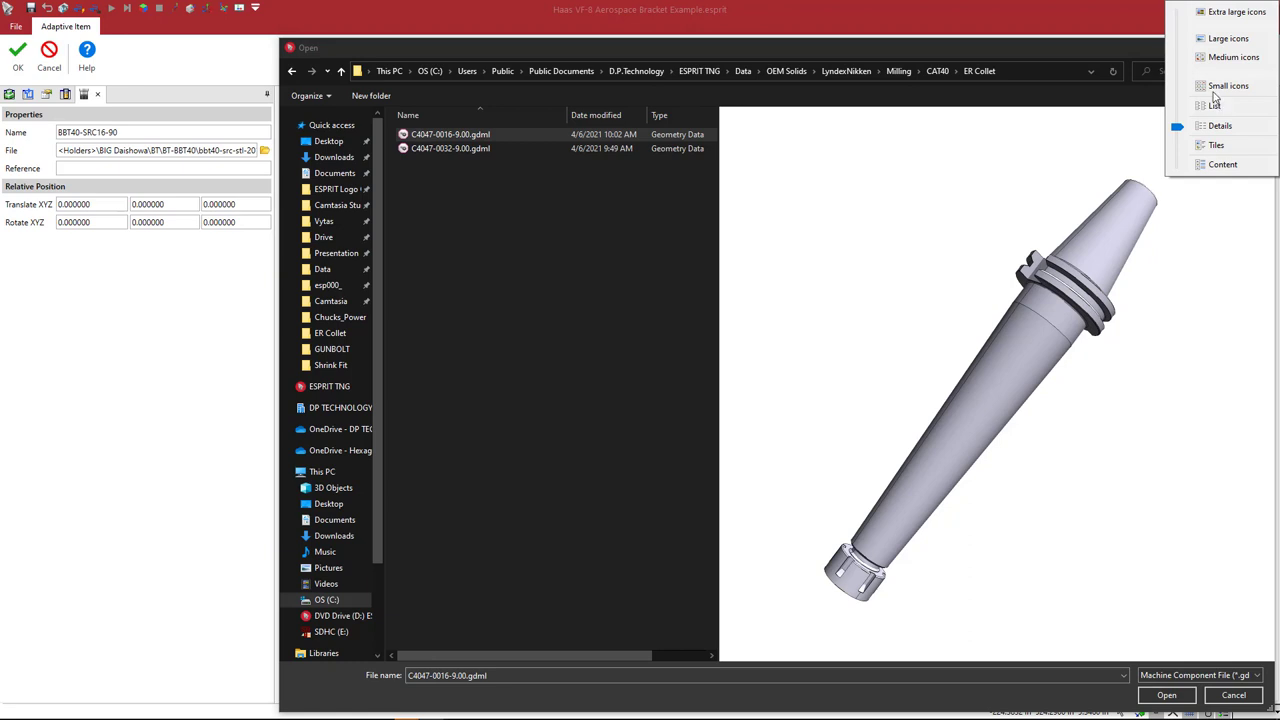
left_click(1226, 39)
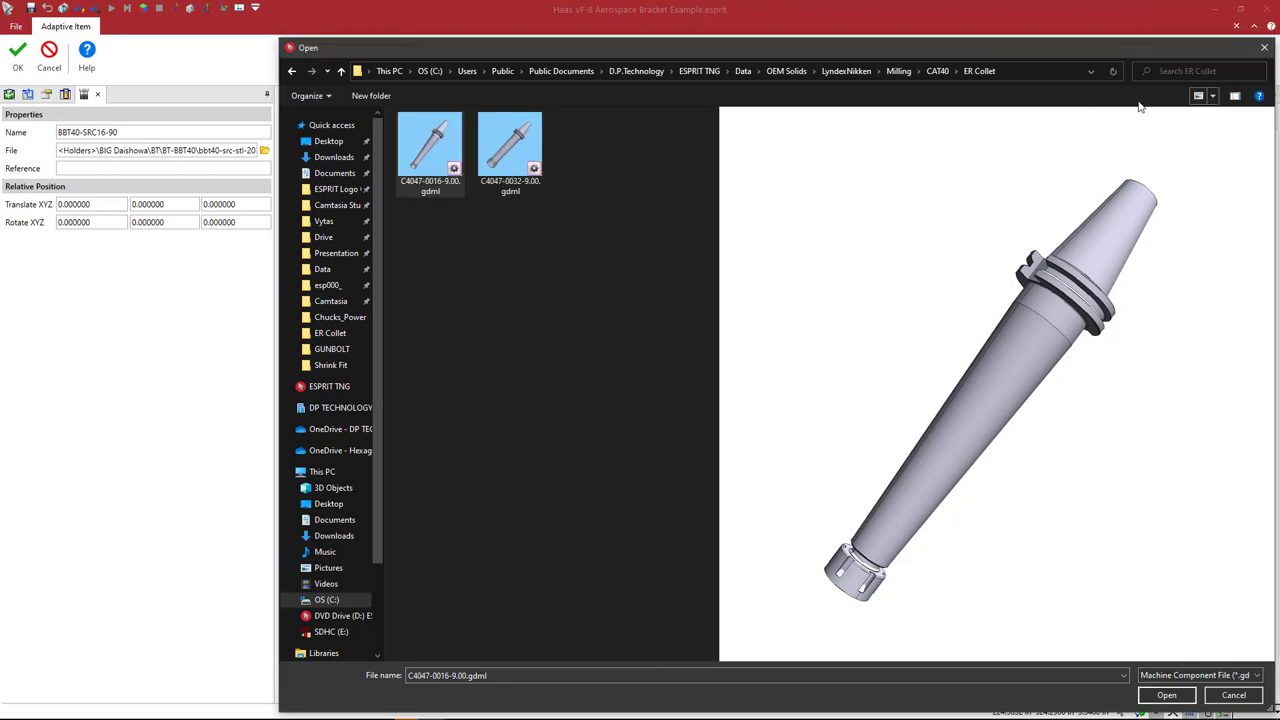
left_click(1213, 96)
left_click(1226, 72)
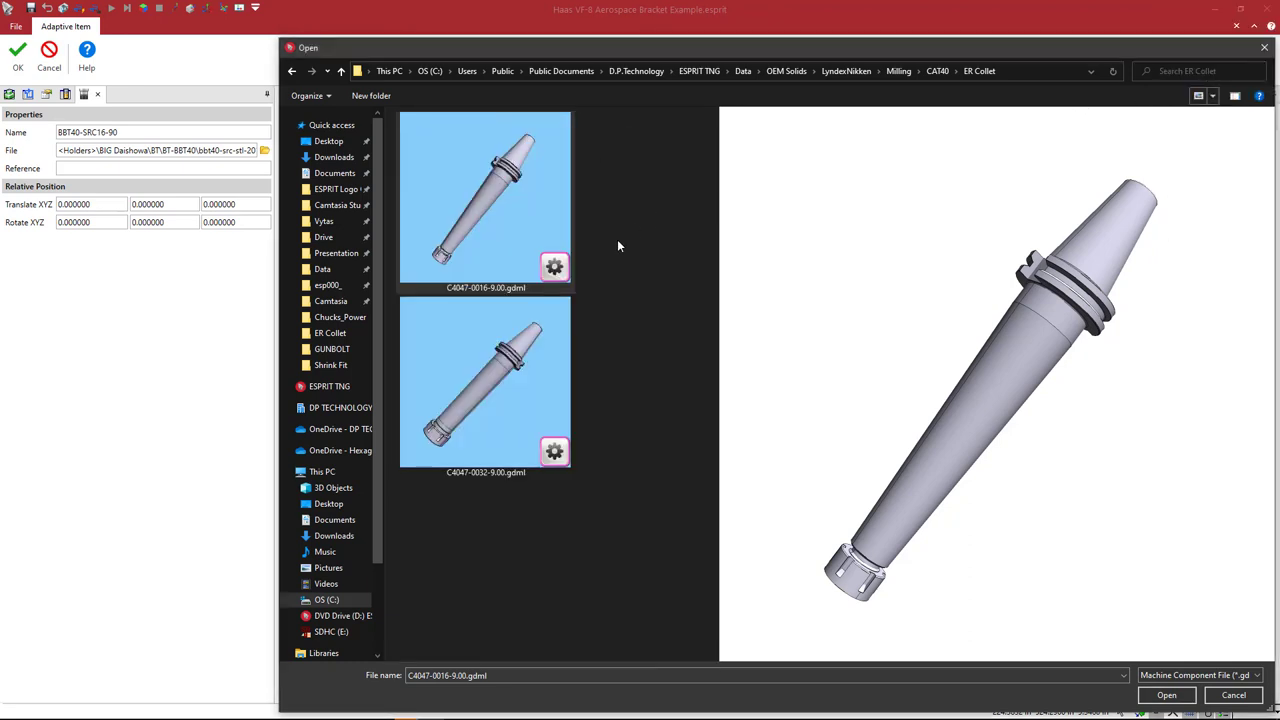
double_click(507, 219)
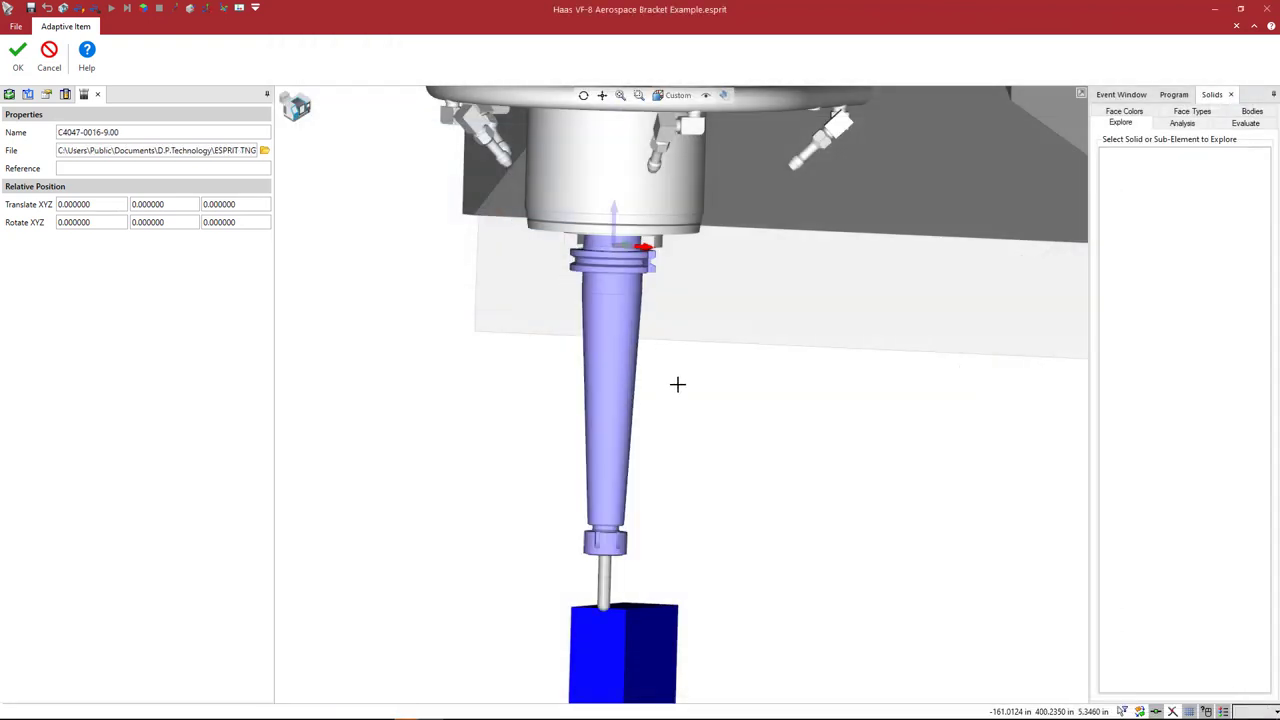
Orbit and zoom around the ballnose tool to inspect the C4047-0016-9.00 collet chuck above the blue stock.
scroll(677, 384, "down", 2)
middle_click_drag(677, 384, 711, 343)
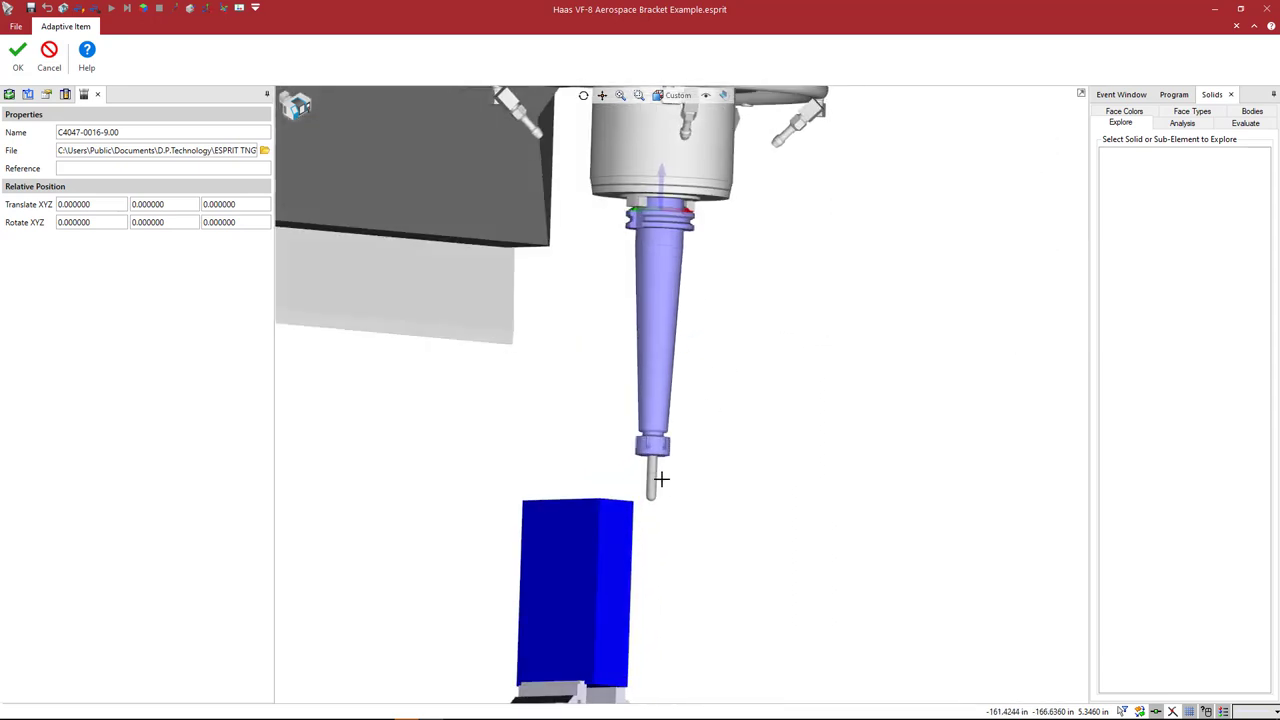
scroll(653, 463, "up", 1)
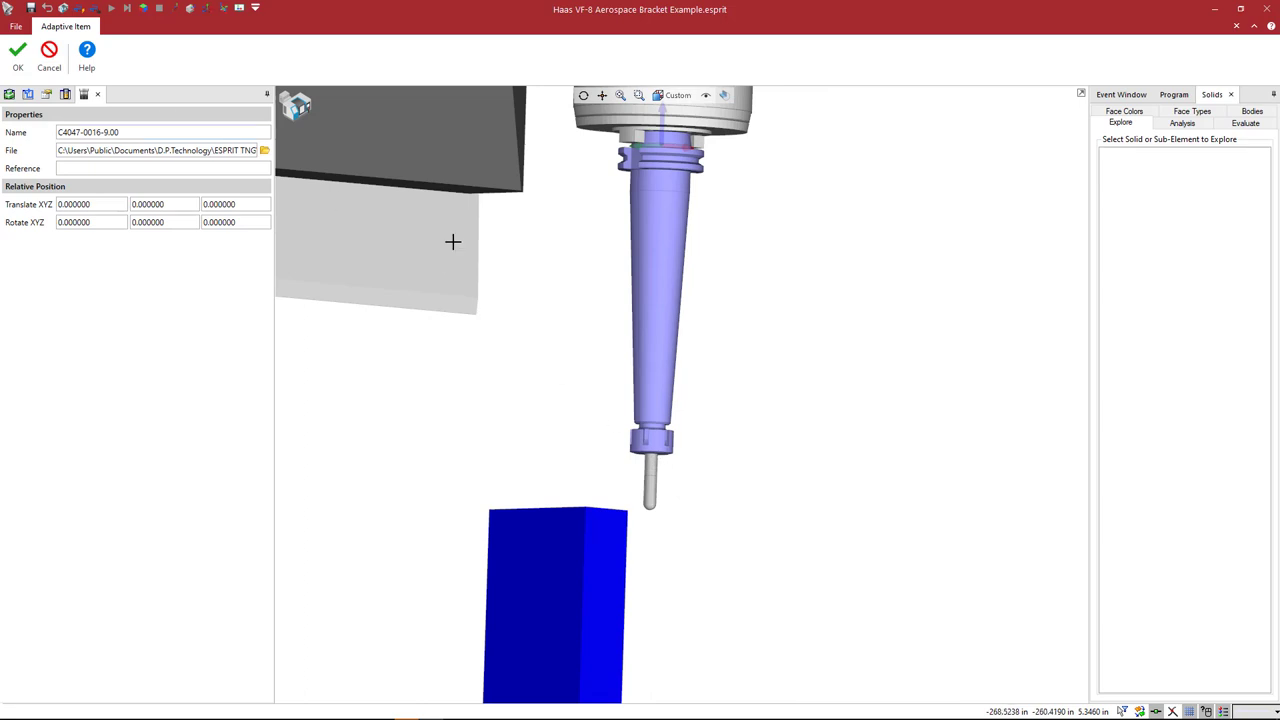
middle_click_drag(711, 446, 706, 451)
middle_click_drag(714, 403, 712, 410)
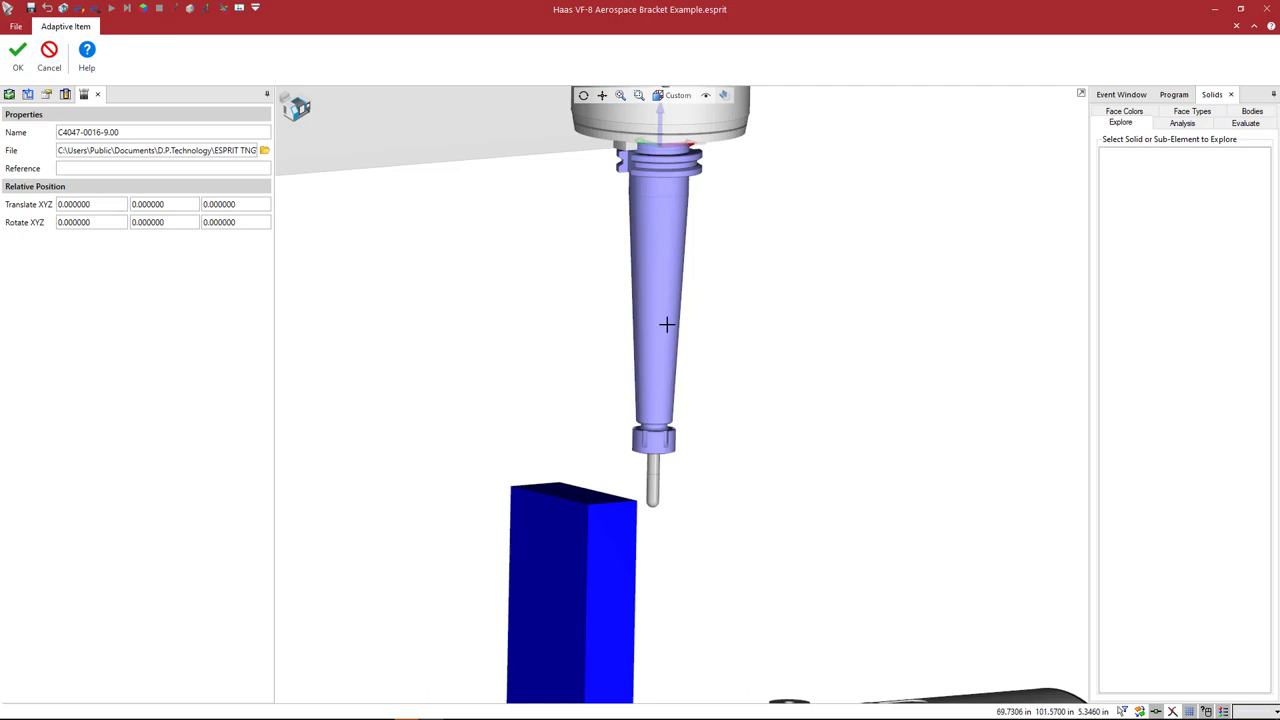
middle_click_drag(703, 283, 677, 303)
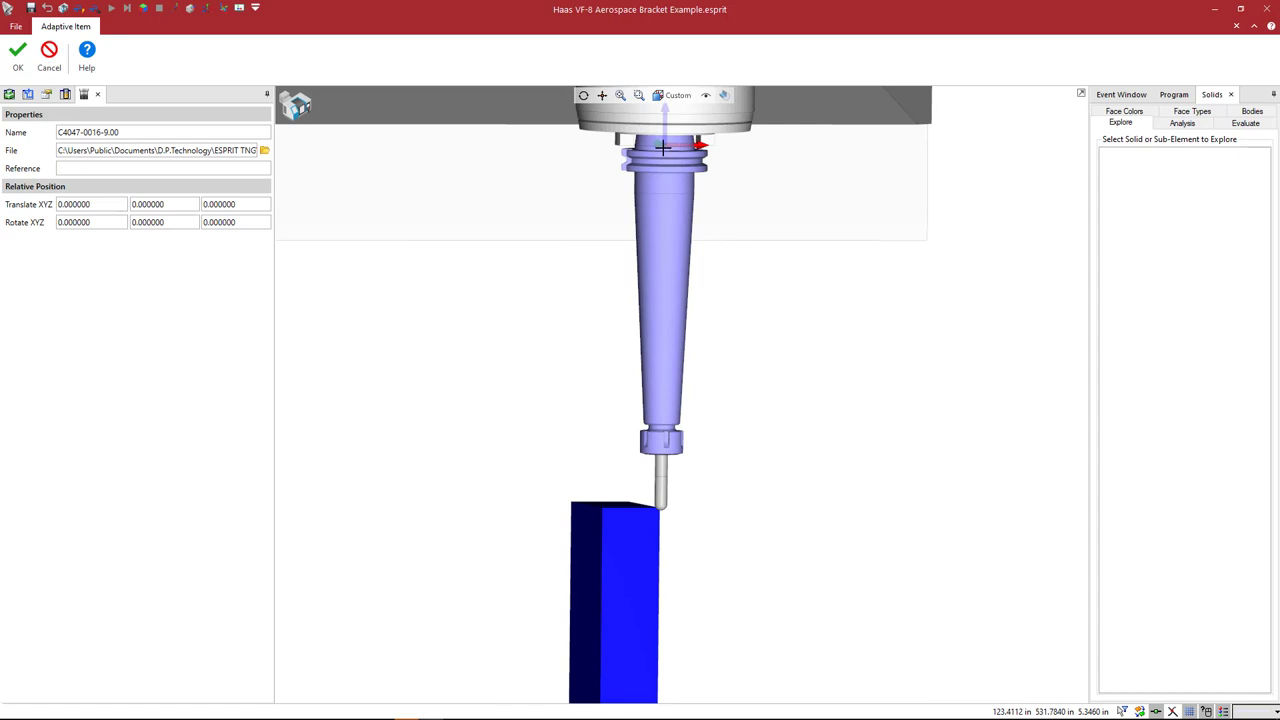
scroll(668, 141, "up", 2)
middle_click_drag(689, 135, 687, 133)
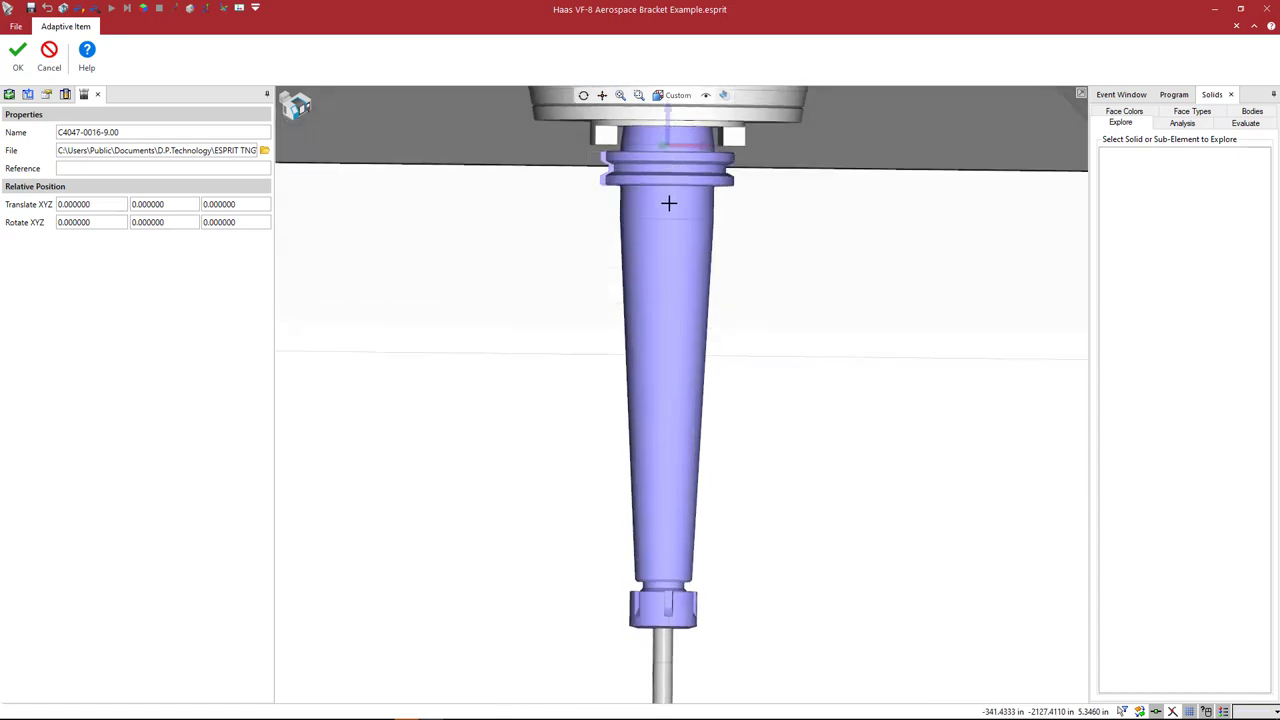
middle_click_drag(696, 270, 659, 307)
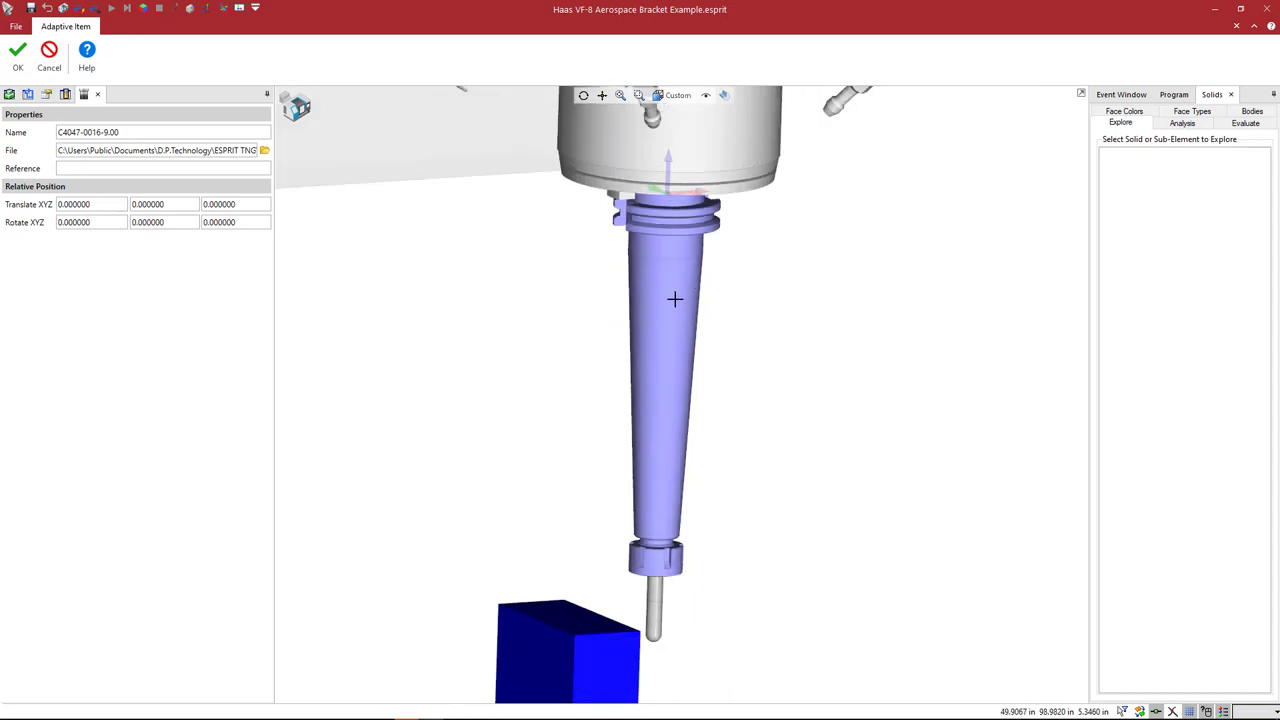